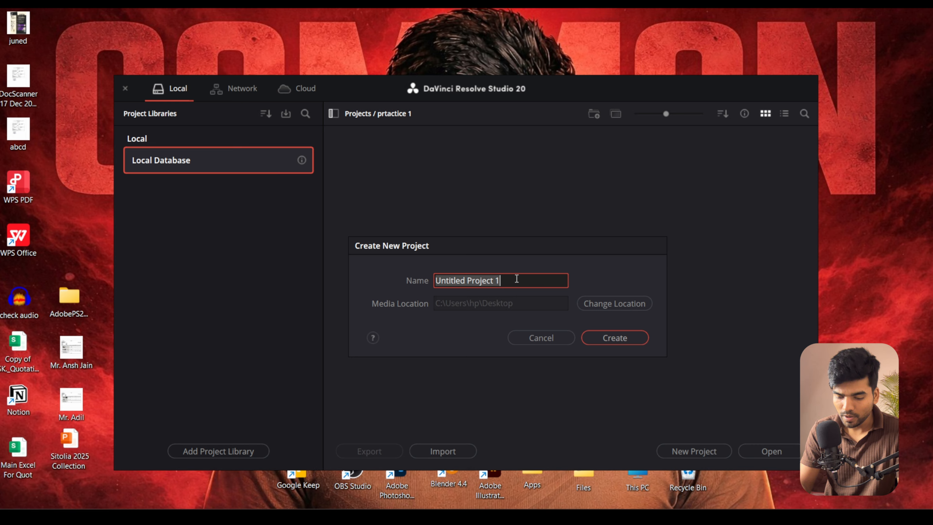
# Step: Create a new project named pr and switch to the Edit page
pyautogui.write('pr')
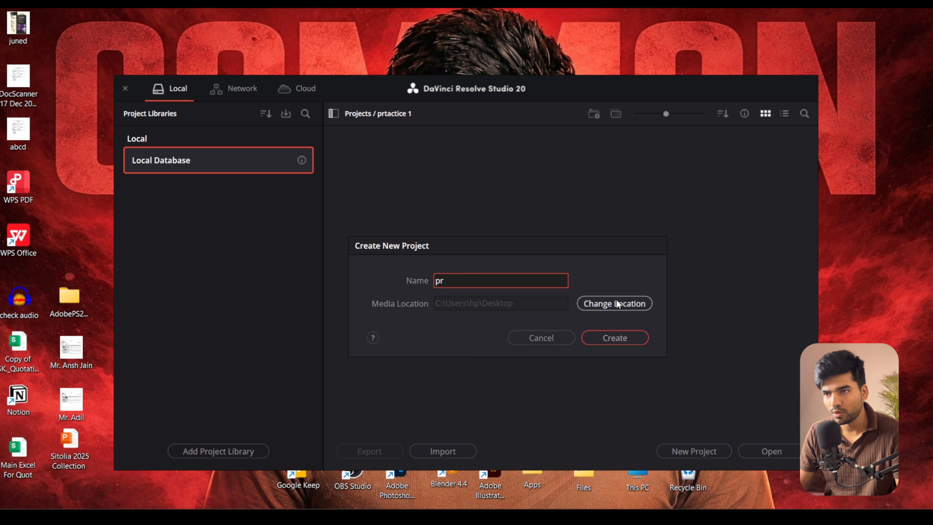
pyautogui.click(608, 338)
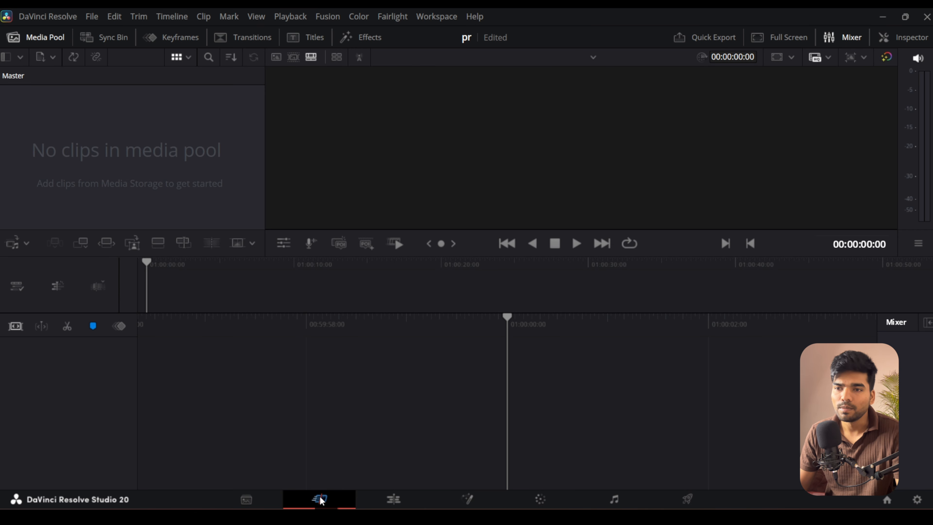
pyautogui.click(393, 499)
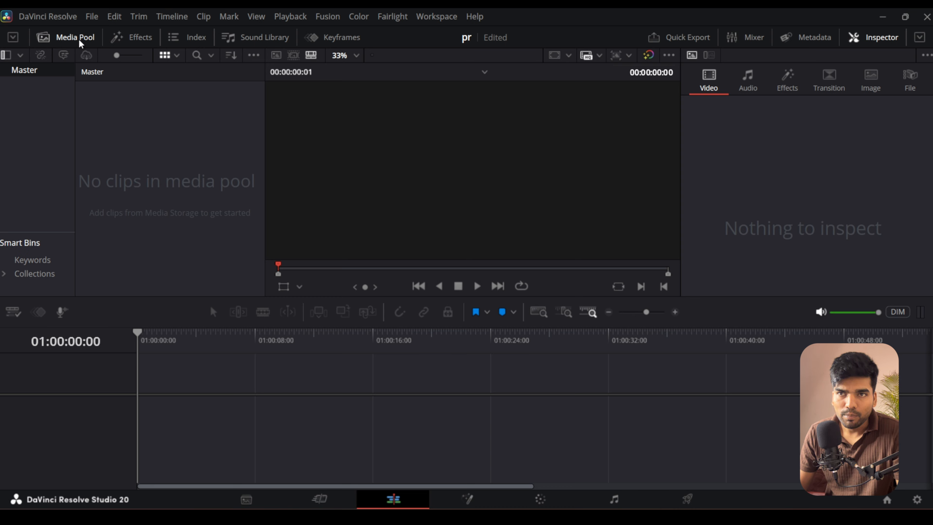
# Step: Create a bin named raw in the Master bin
pyautogui.rightClick(108, 129)
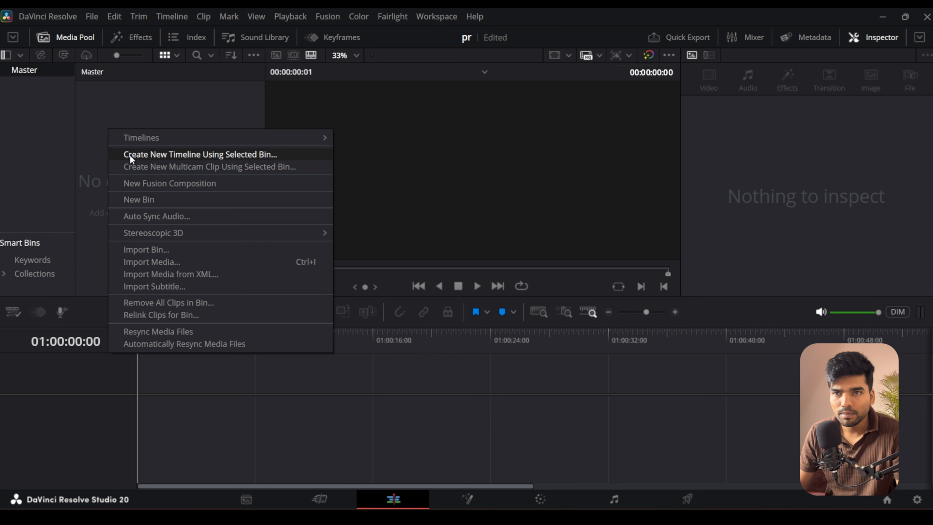
pyautogui.click(145, 202)
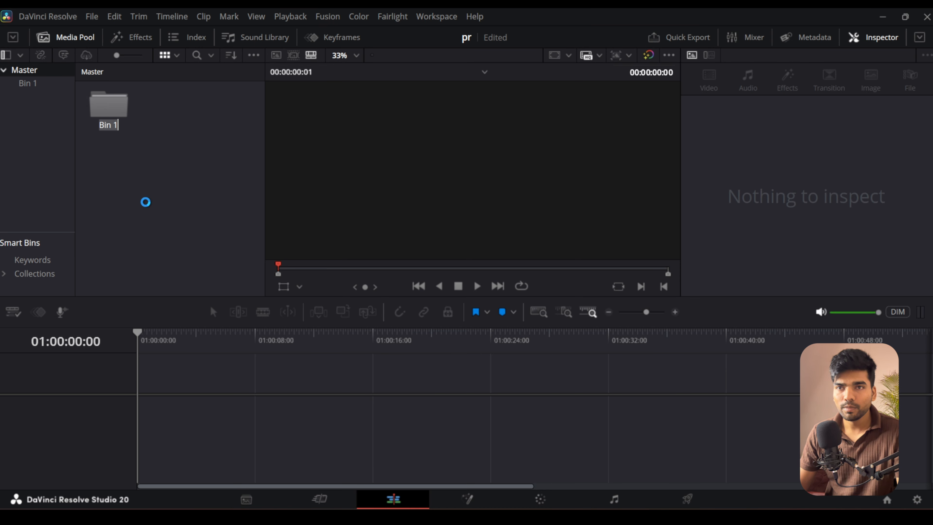
pyautogui.write('raw')
pyautogui.press('Return')
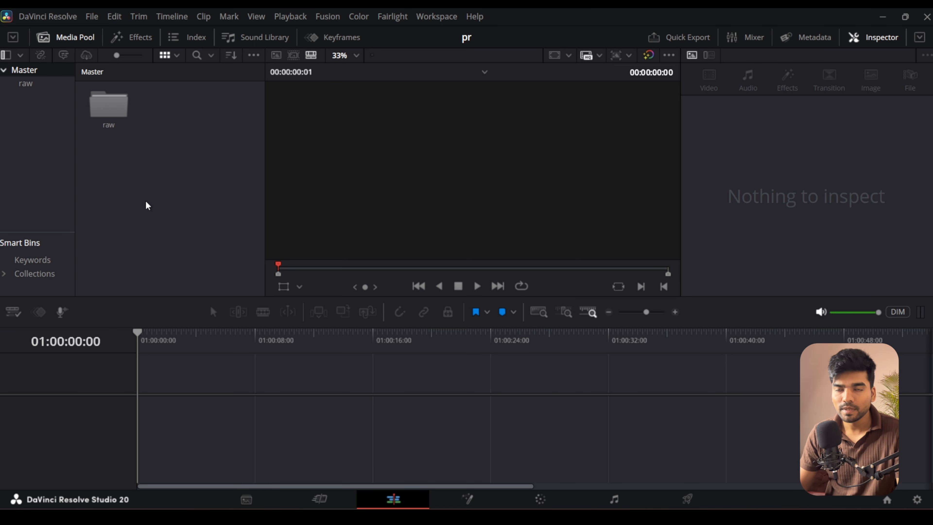
# Step: Import the a-tropical-summer-background image from the texture bg folder into the raw bin
pyautogui.doubleClick(108, 104)
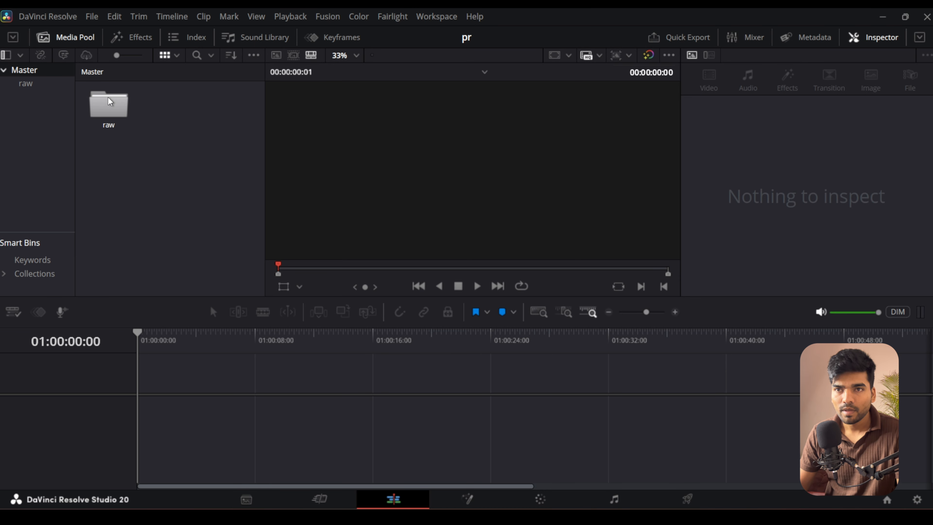
pyautogui.doubleClick(113, 133)
pyautogui.click(500, 441)
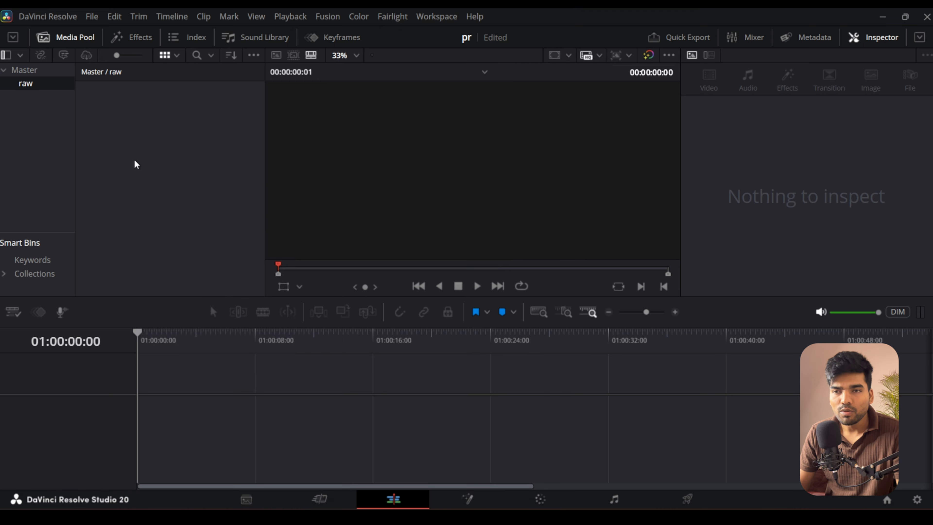
pyautogui.rightClick(135, 162)
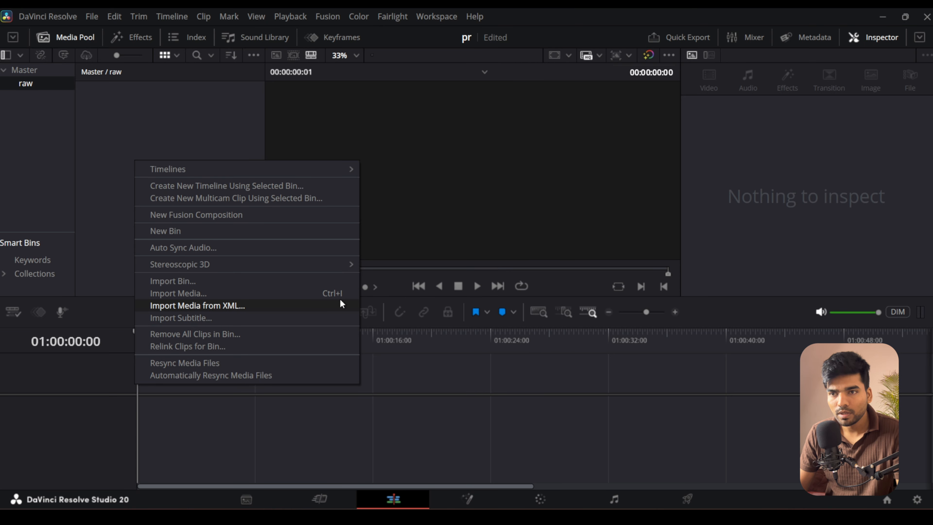
pyautogui.click(162, 121)
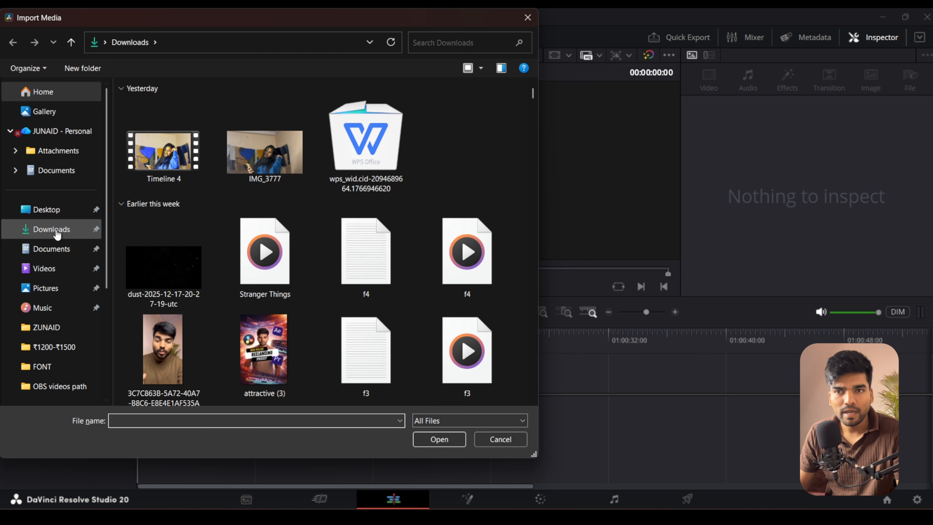
pyautogui.click(46, 210)
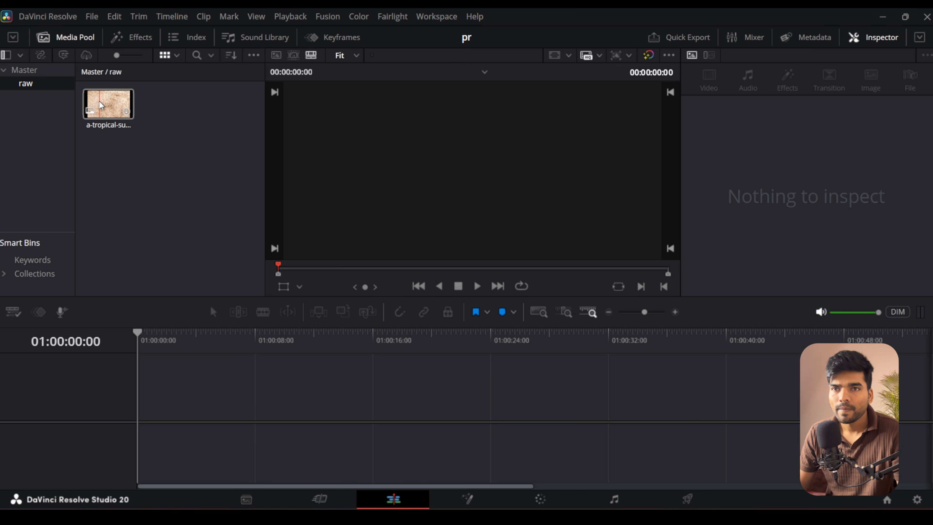
# Step: Place the tropical summer background image at the start of a new timeline and check the clip from end to start
pyautogui.moveTo(107, 110); pyautogui.dragTo(149, 427)
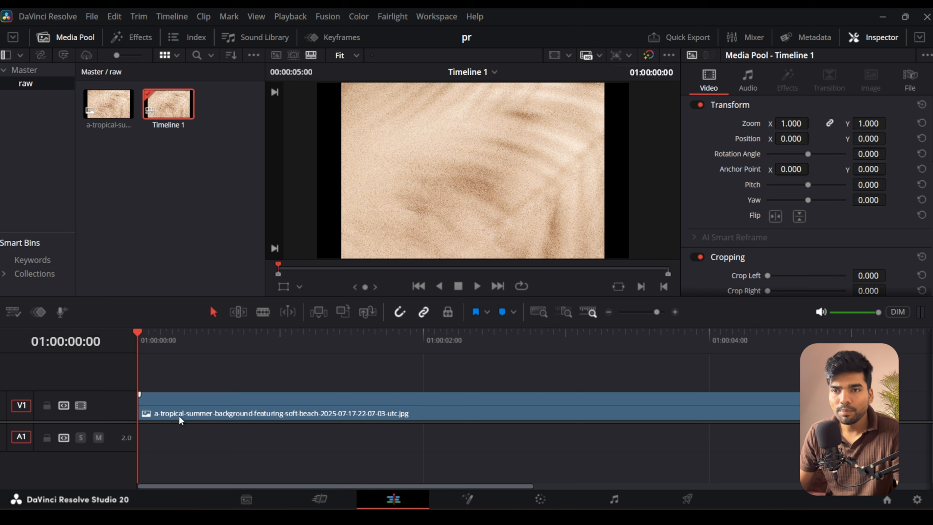
pyautogui.click(243, 407)
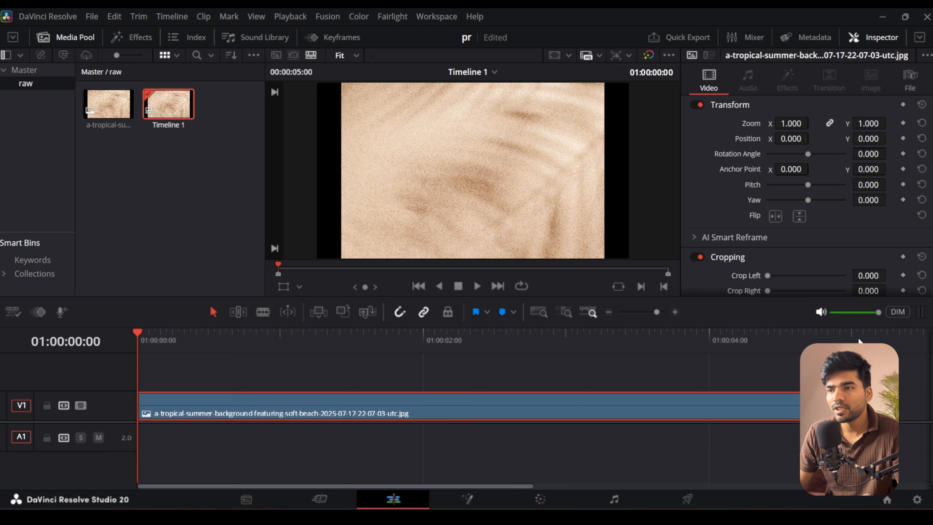
pyautogui.click(851, 334)
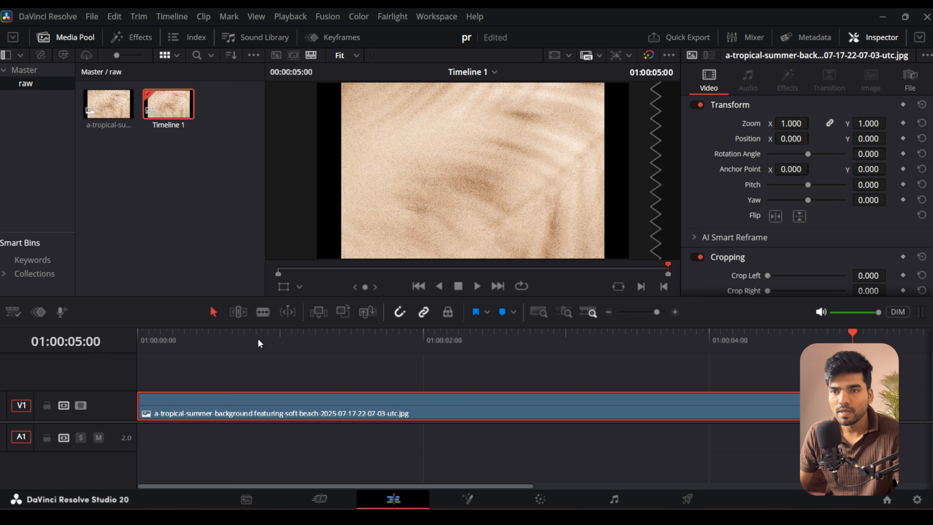
pyautogui.press('Home')
pyautogui.click(305, 383)
pyautogui.click(423, 399)
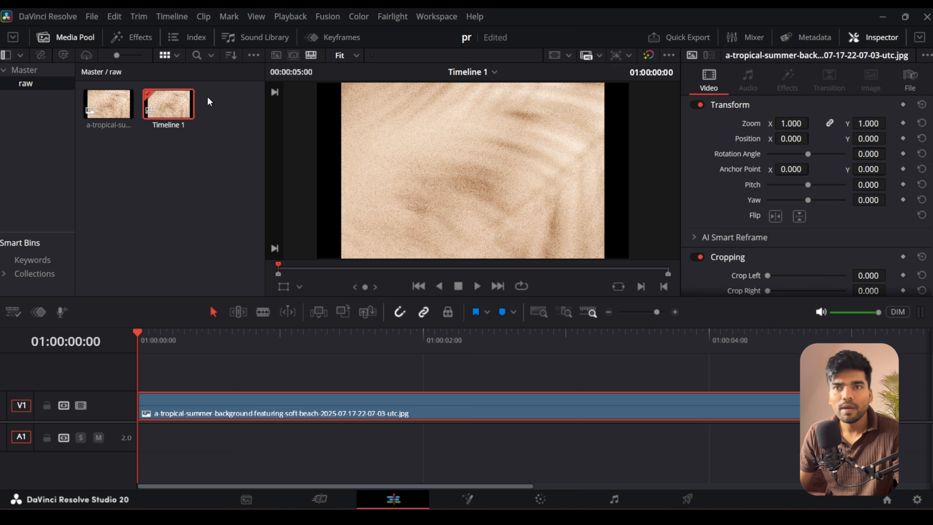
# Step: Browse the effects library categories from Titles and Generators to Open FX and Audio FX
pyautogui.click(138, 39)
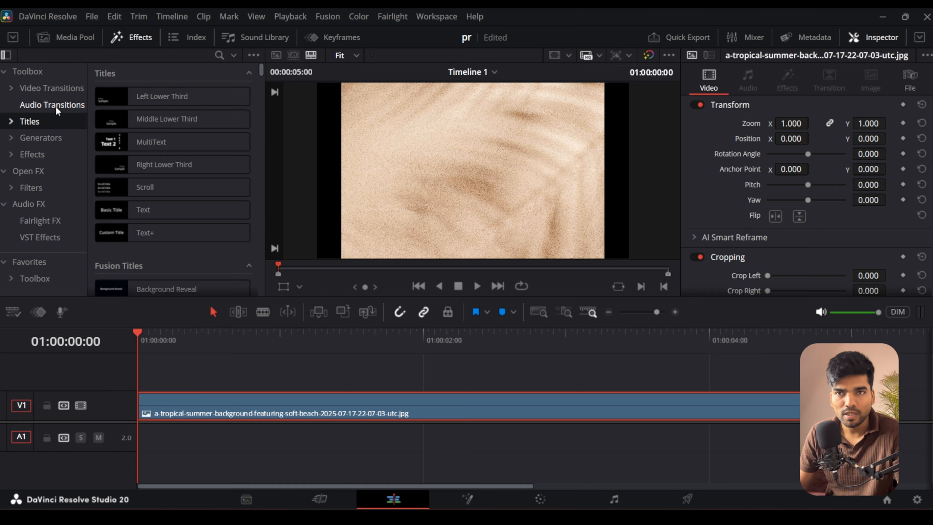
pyautogui.click(52, 142)
pyautogui.click(36, 154)
pyautogui.click(43, 175)
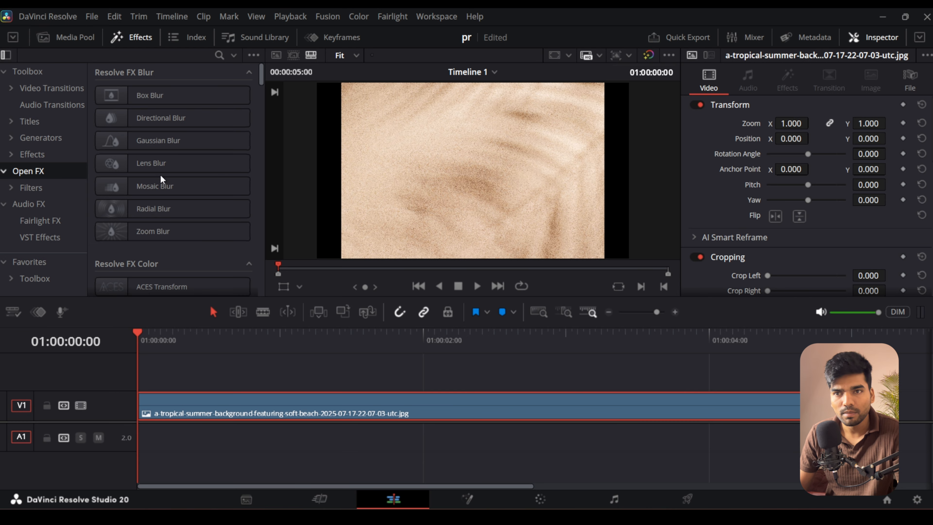
pyautogui.click(40, 207)
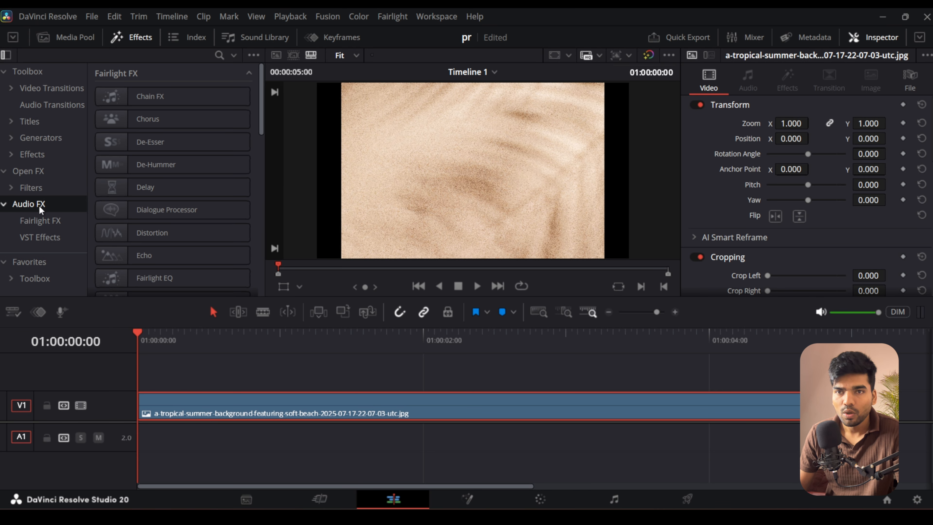
pyautogui.scroll(-3, 165, 211)
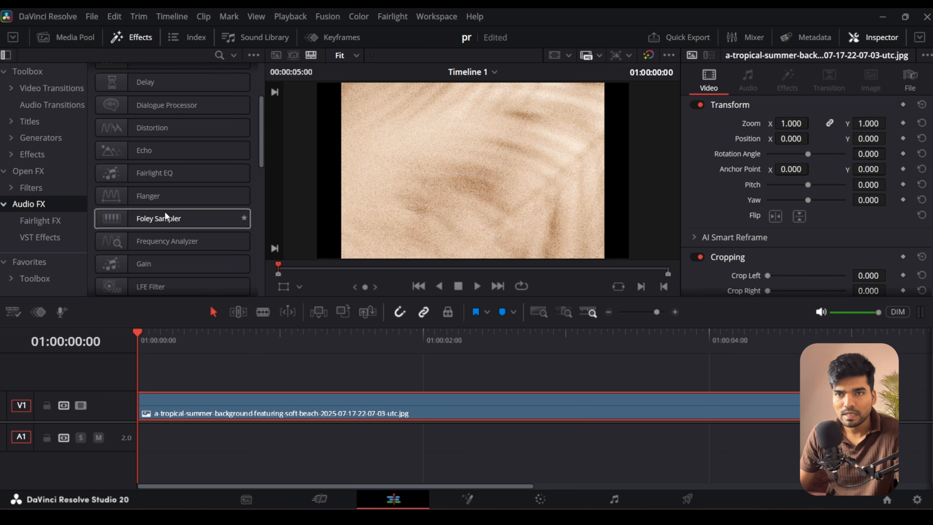
pyautogui.scroll(1, 166, 216)
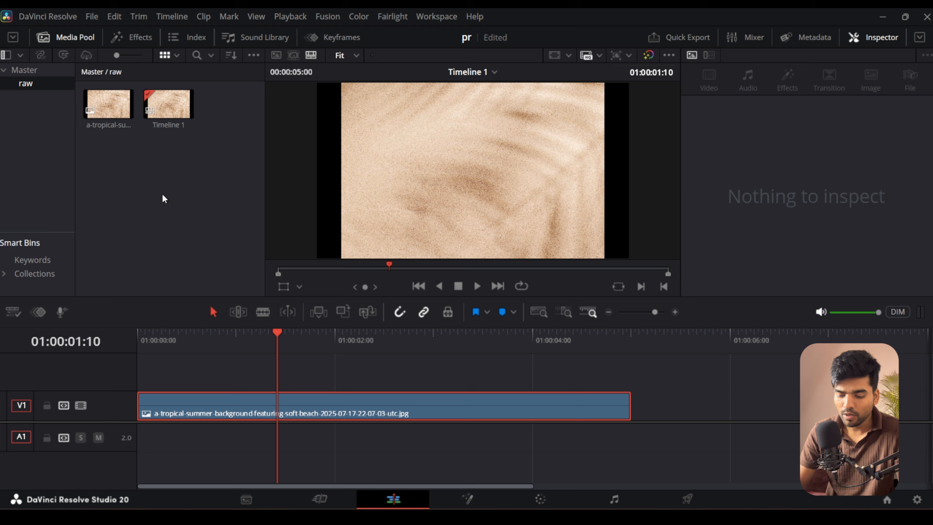
# Step: Import the red texture image 0a2d181cbf07f09f3eeeef1e078dddbe and place it right after the tropical background clip on V1
pyautogui.hotkey('ctrl', 'i')
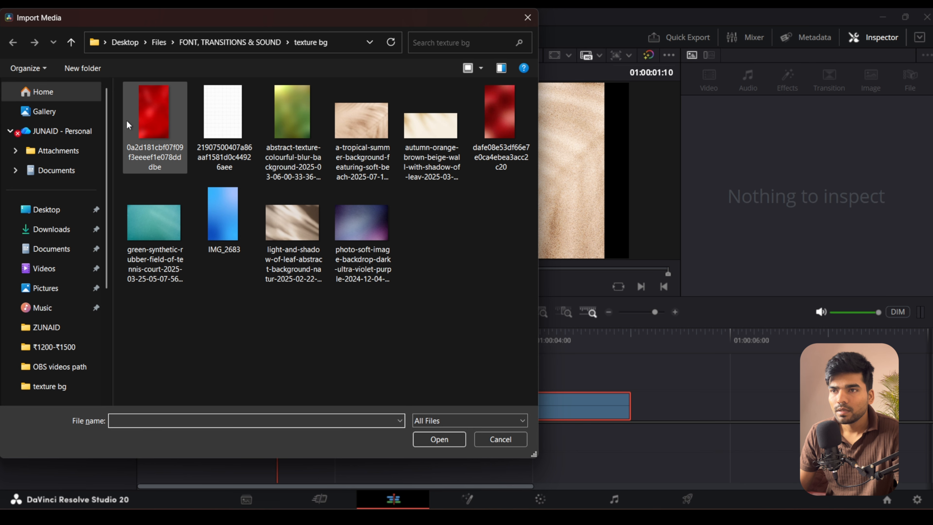
pyautogui.doubleClick(169, 127)
pyautogui.moveTo(109, 105); pyautogui.dragTo(648, 411)
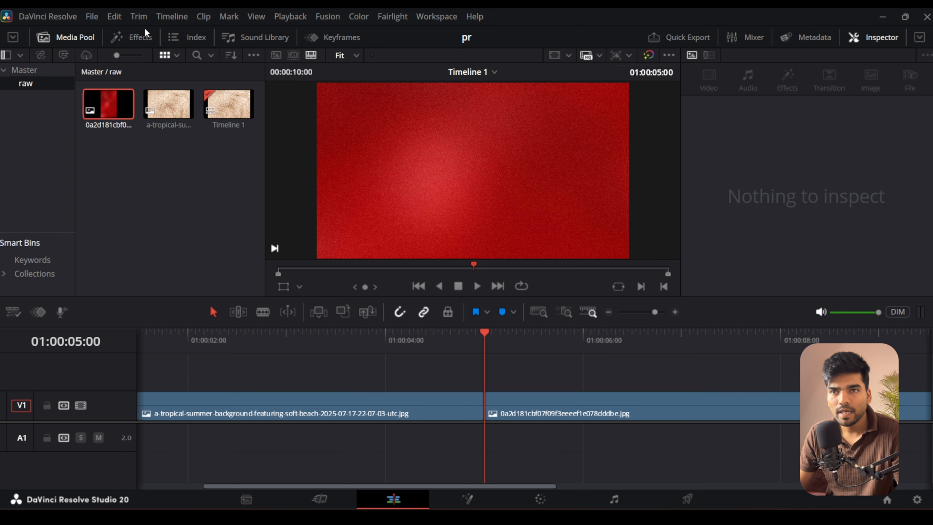
# Step: Try a Dip To Color Dissolve transition at the cut between the two clips and play it back
pyautogui.click(140, 37)
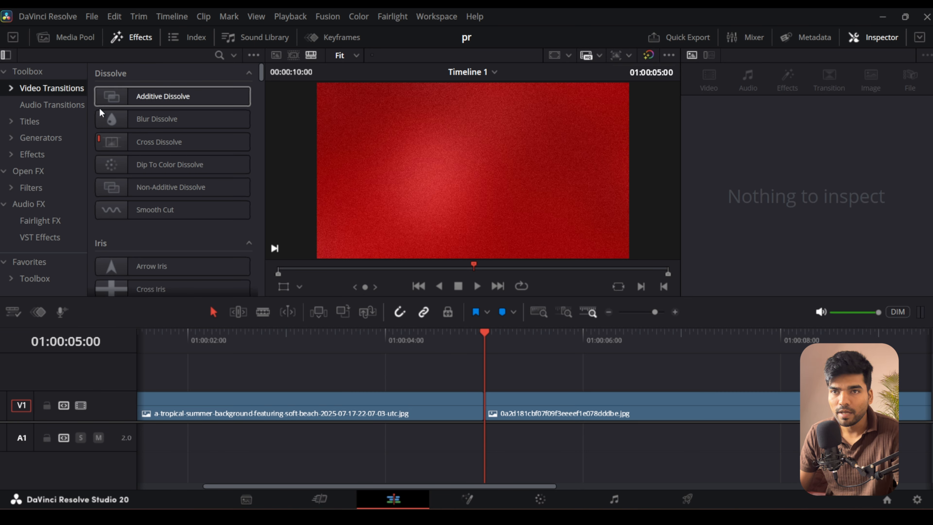
pyautogui.click(193, 163)
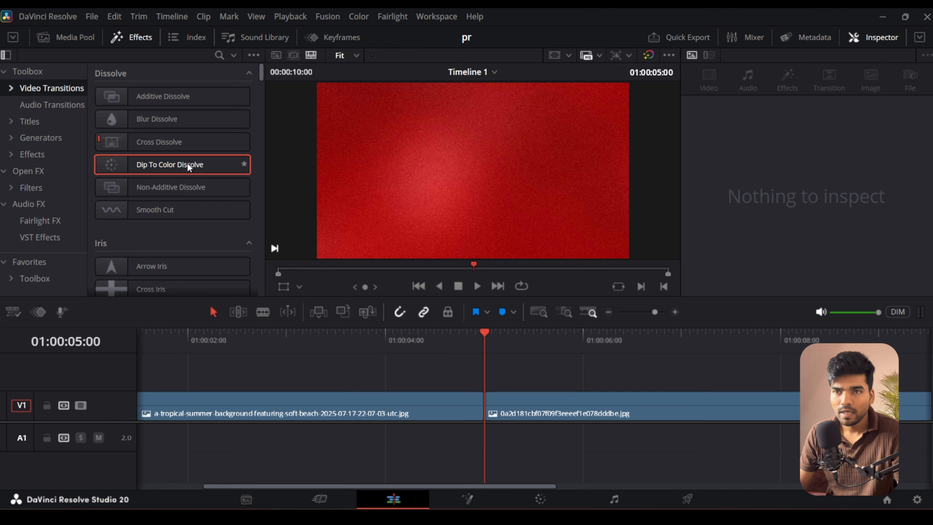
pyautogui.moveTo(161, 165); pyautogui.dragTo(476, 408)
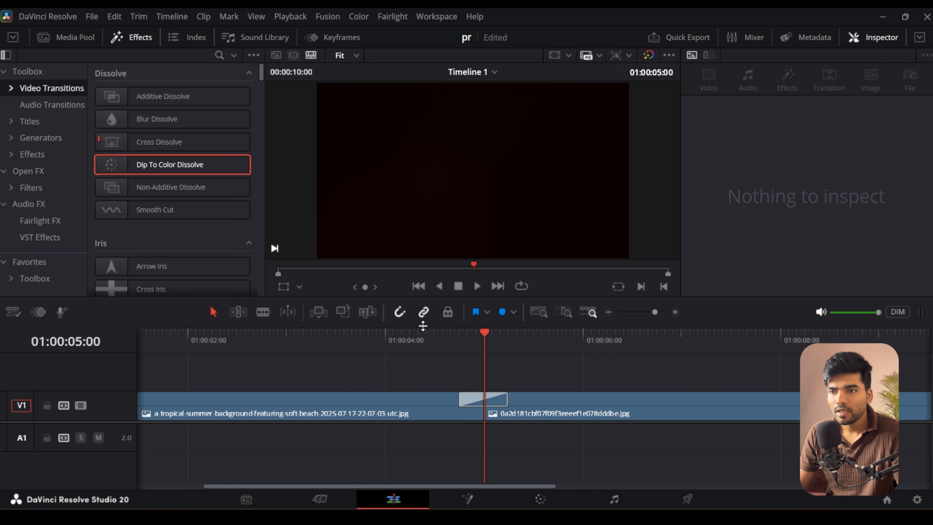
pyautogui.click(431, 344)
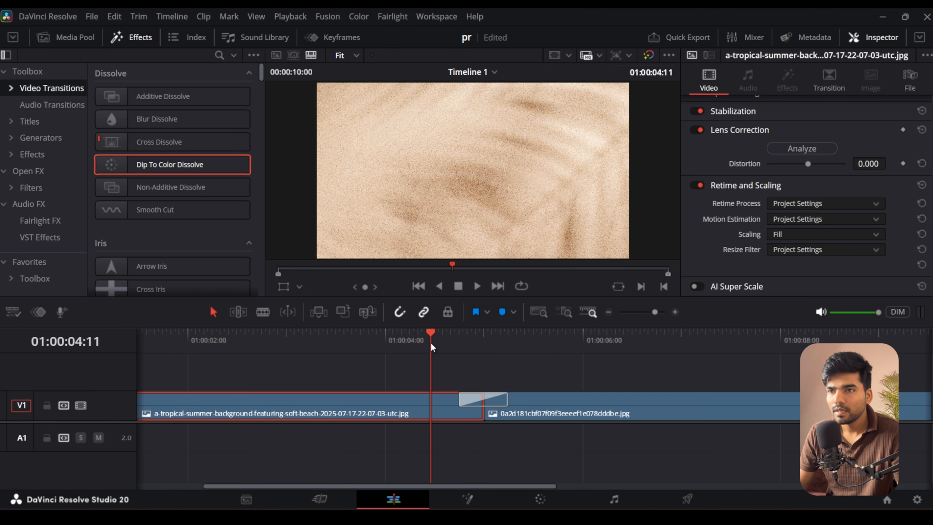
pyautogui.press('space')
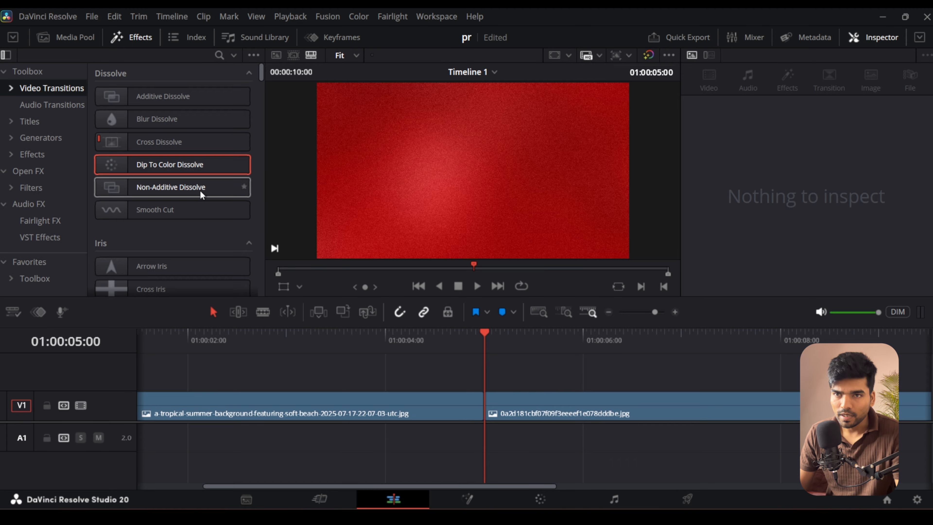
# Step: Try the Crash Zoom transition at the cut between the two clips, play it back, and delete it
pyautogui.scroll(-3, 186, 193)
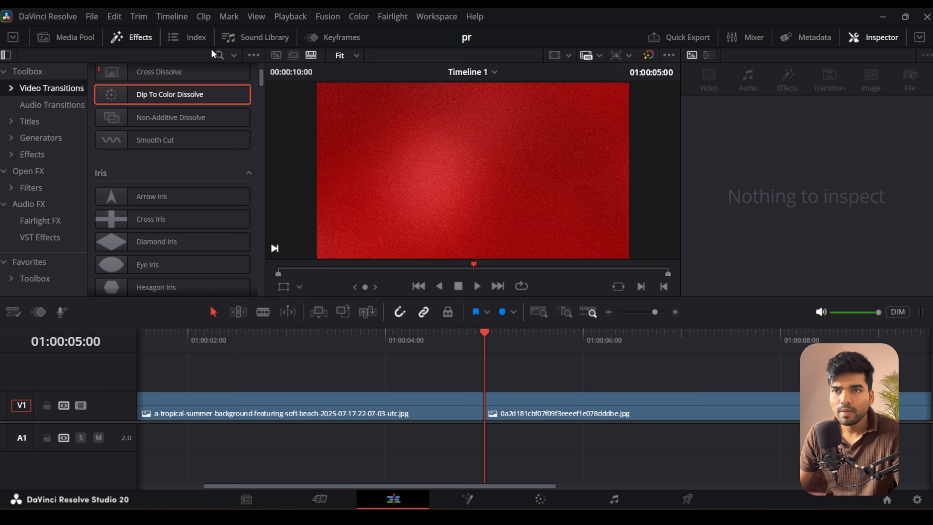
pyautogui.click(220, 55)
pyautogui.write('cra')
pyautogui.moveTo(159, 127); pyautogui.dragTo(484, 399)
pyautogui.click(452, 342)
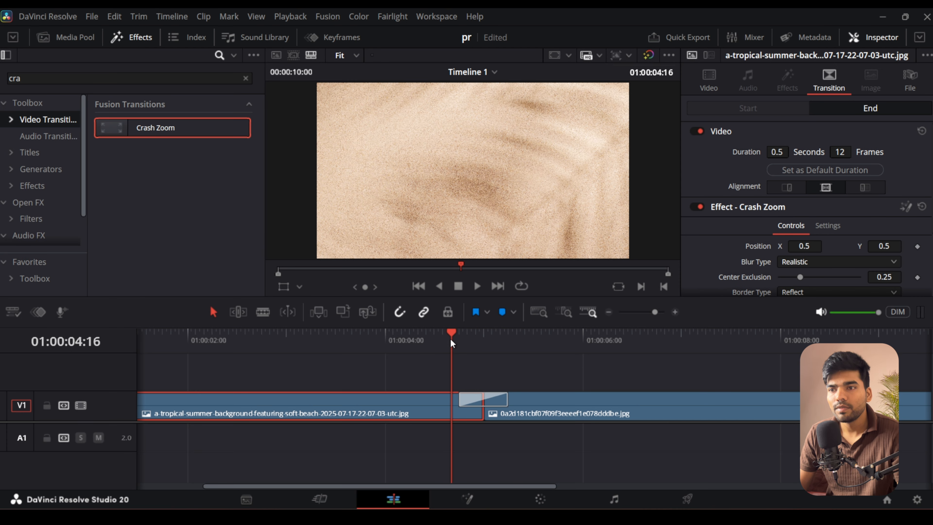
pyautogui.press('space')
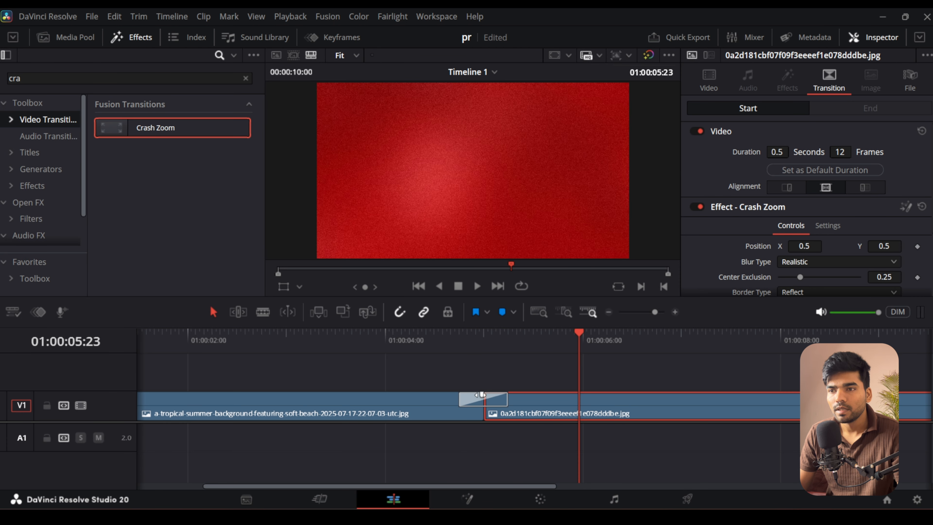
pyautogui.press('Delete')
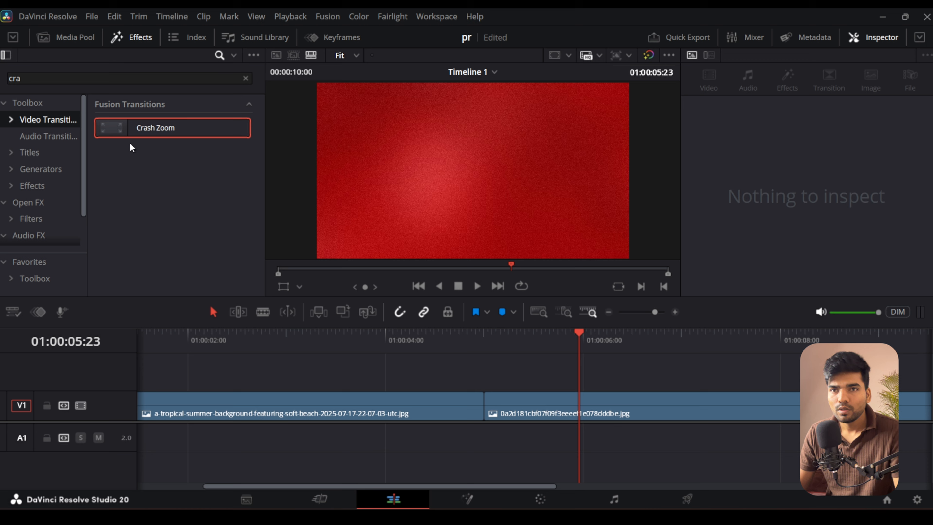
# Step: Clear the effects search and browse the available video and audio transitions
pyautogui.click(245, 78)
pyautogui.scroll(-3, 191, 209)
pyautogui.scroll(-3, 191, 209)
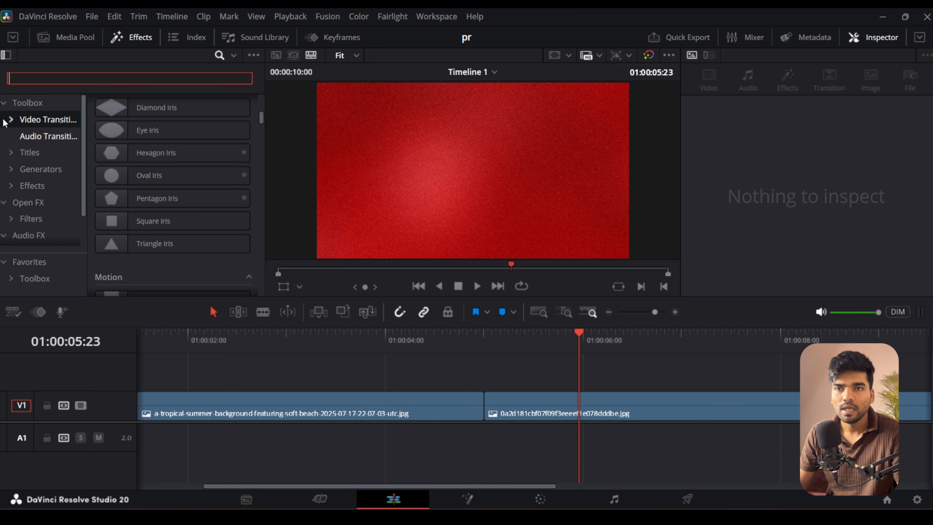
pyautogui.click(33, 136)
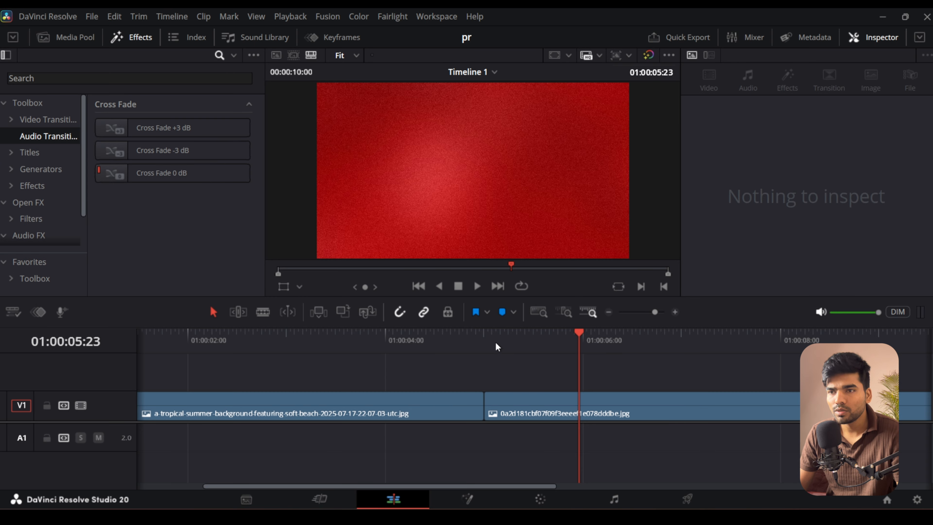
# Step: Browse the available titles in the effects library, including the Fusion Titles
pyautogui.click(486, 341)
pyautogui.click(29, 153)
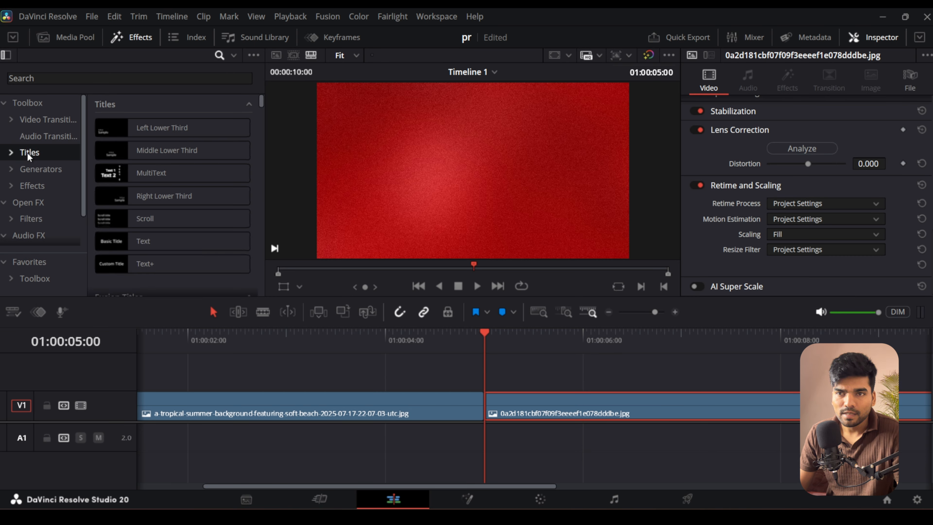
pyautogui.scroll(-5, 152, 221)
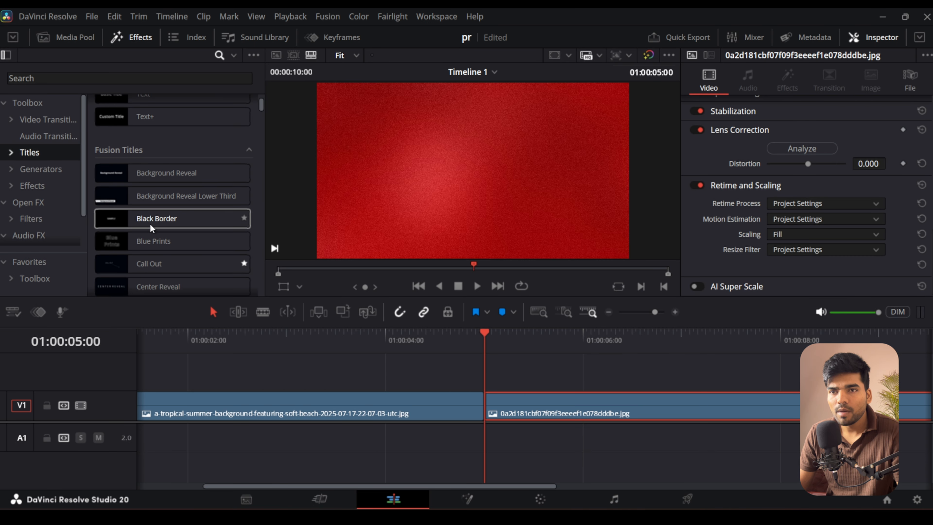
pyautogui.scroll(4, 151, 228)
pyautogui.scroll(-10, 185, 134)
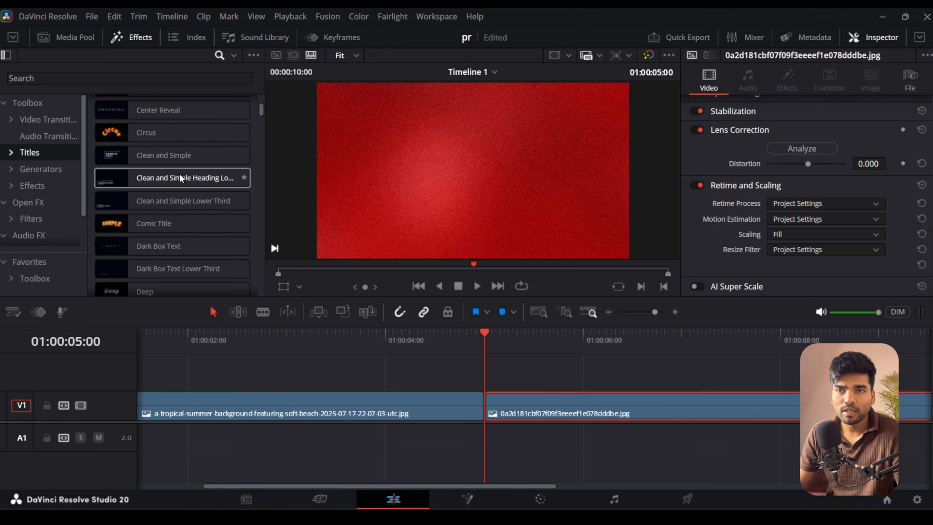
pyautogui.scroll(-5, 180, 178)
pyautogui.scroll(10, 180, 179)
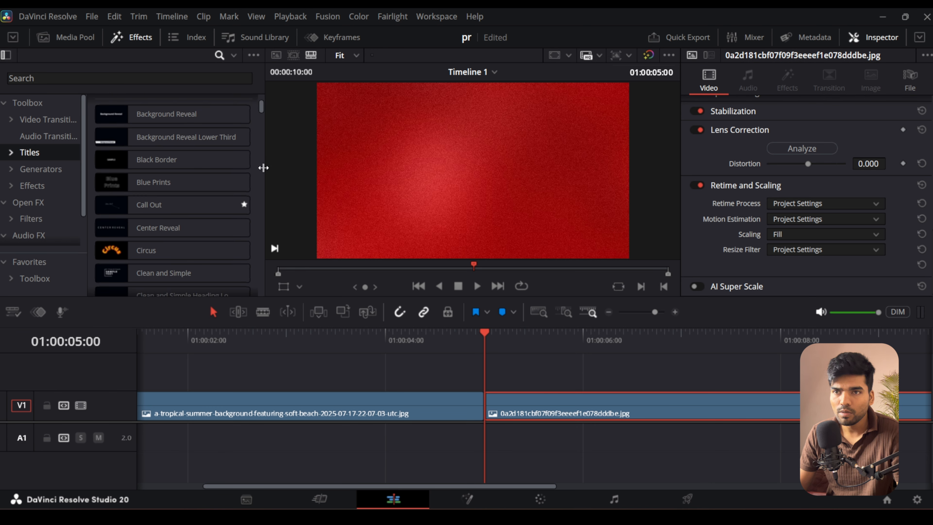
pyautogui.scroll(6, 252, 170)
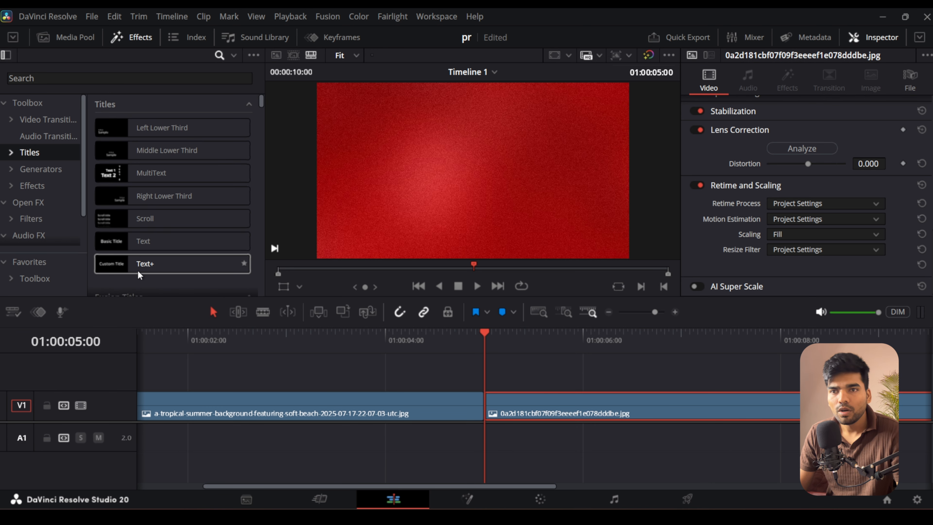
# Step: Add a Text+ title on a new V2 track above the cut and move it earlier to start just before 01:00:02:00
pyautogui.moveTo(140, 274); pyautogui.dragTo(365, 359)
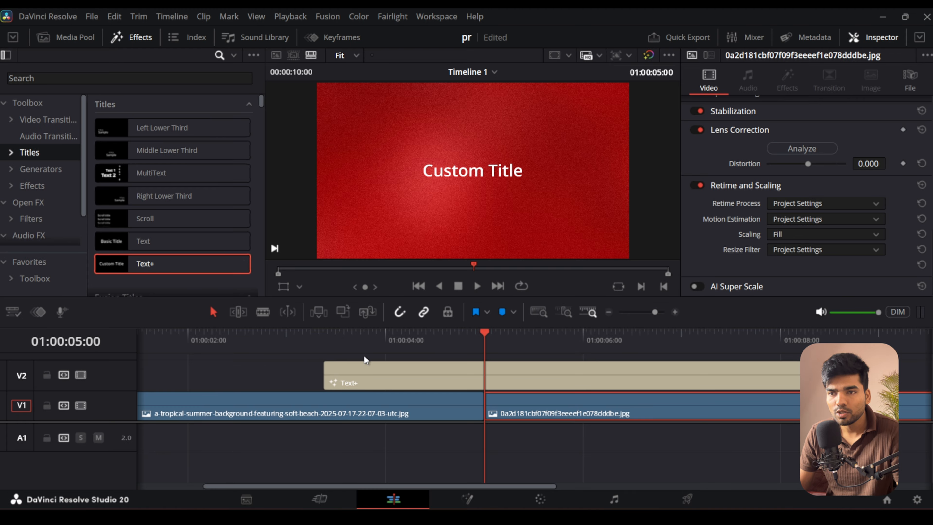
pyautogui.click(336, 336)
pyautogui.click(325, 338)
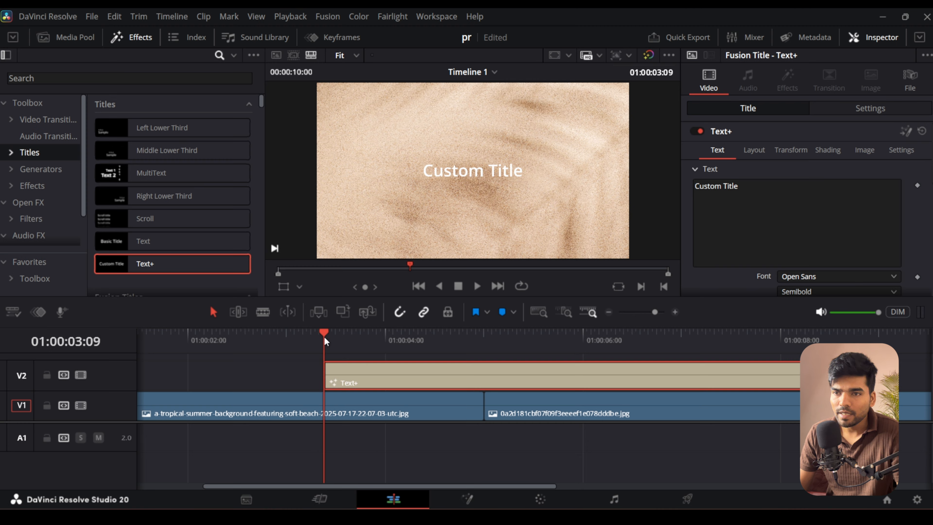
pyautogui.moveTo(382, 384); pyautogui.dragTo(241, 381)
pyautogui.click(255, 336)
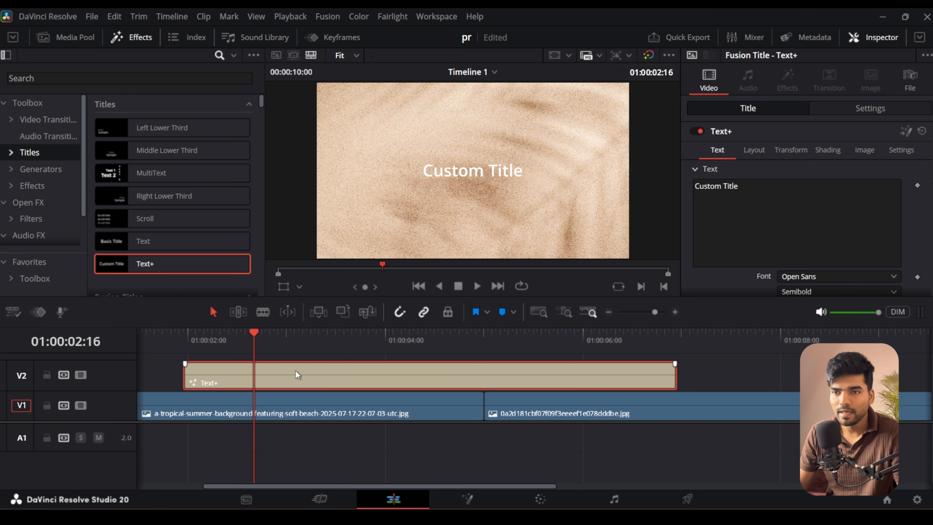
# Step: Replace the Text+ title's text with "parsonal frame"
pyautogui.click(733, 200)
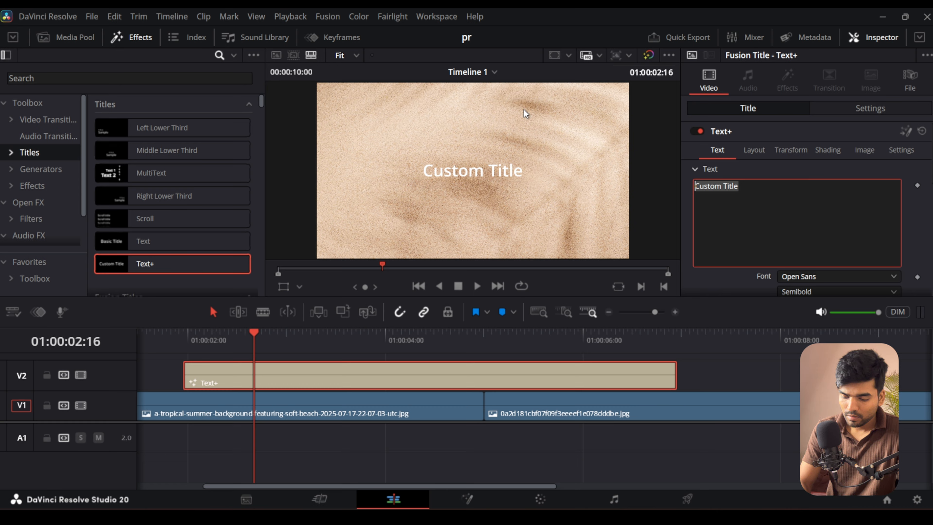
pyautogui.write('parson')
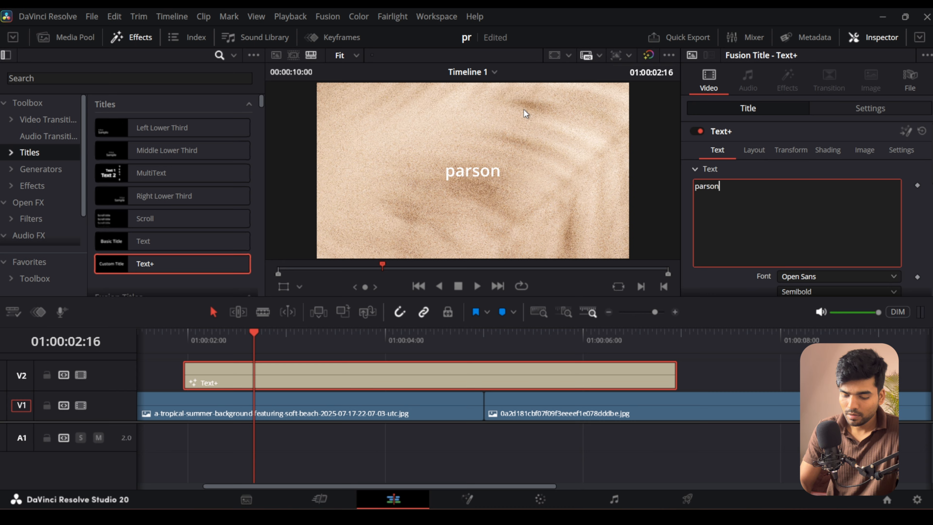
pyautogui.write('al frame')
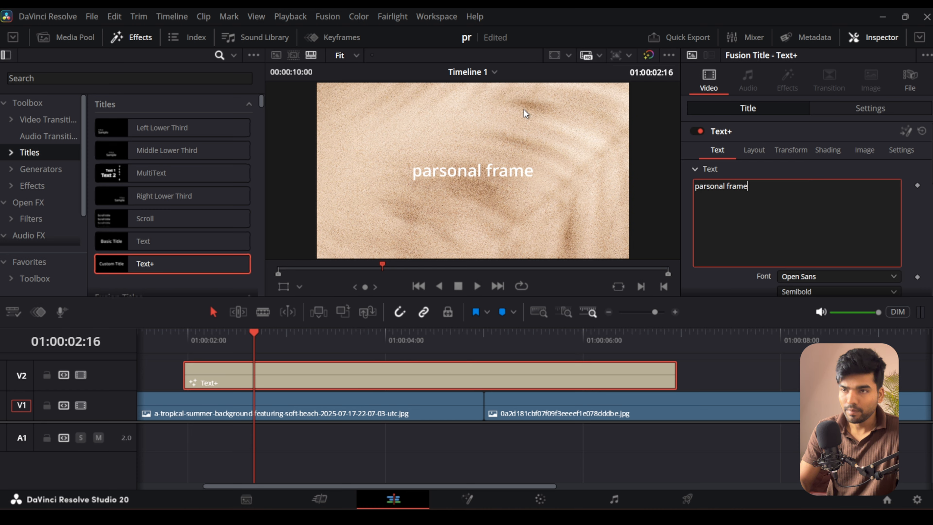
pyautogui.click(687, 381)
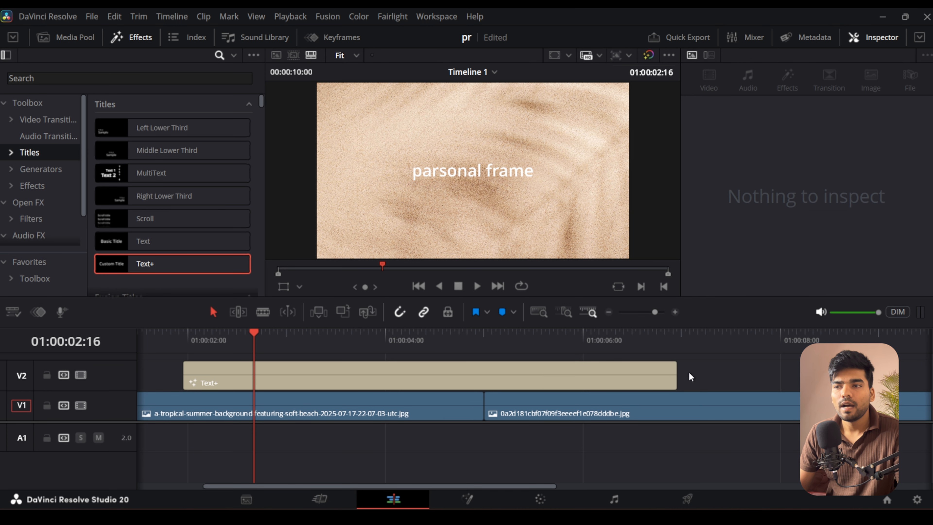
# Step: Set the Text+ title's font to Helvetica and its style to Bold
pyautogui.click(526, 377)
pyautogui.scroll(-1, 767, 204)
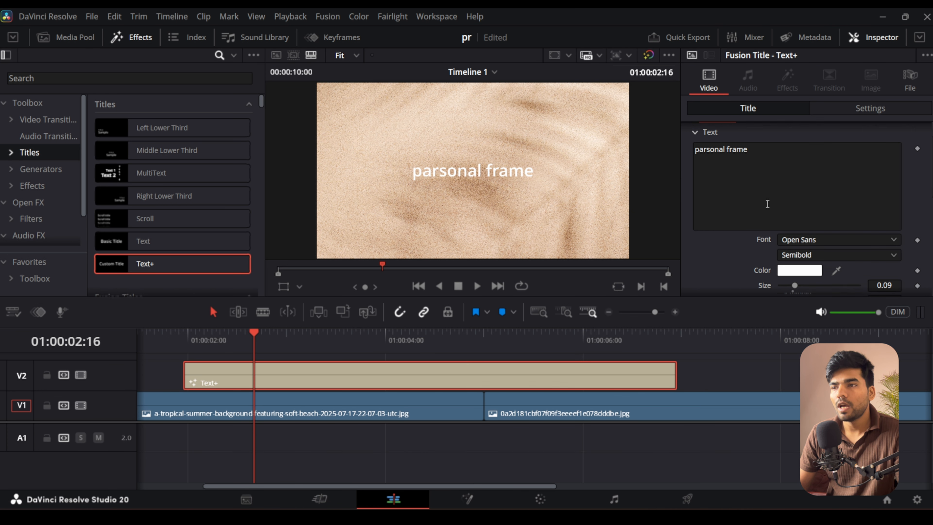
pyautogui.click(822, 240)
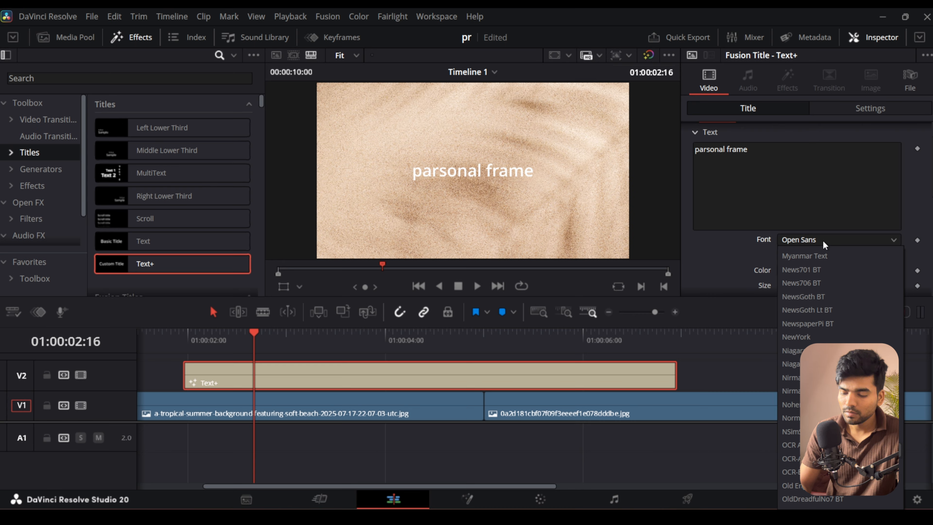
pyautogui.write('he')
pyautogui.press('Down')
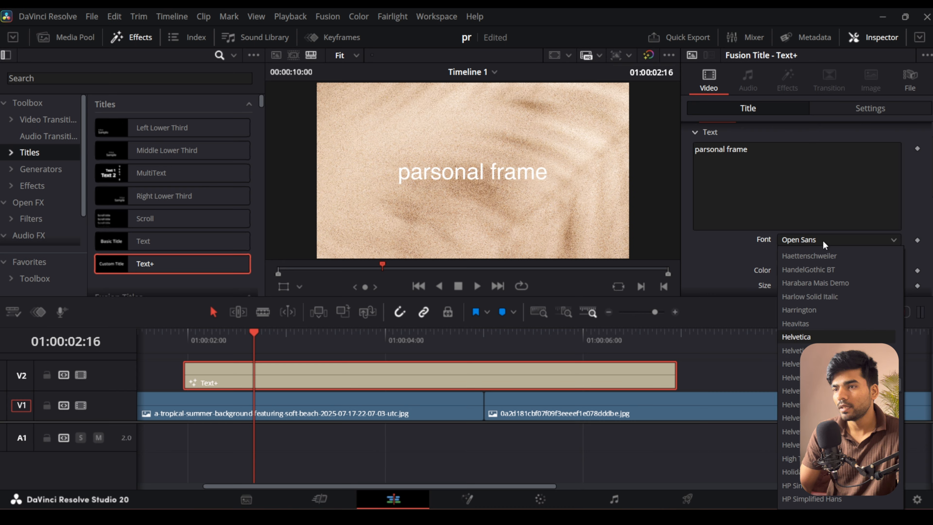
pyautogui.press('Return')
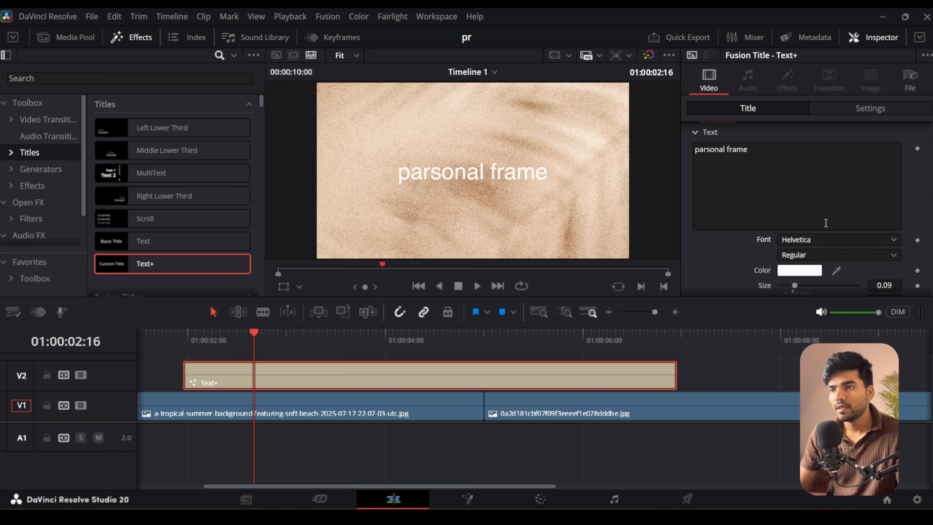
pyautogui.click(817, 257)
pyautogui.click(814, 290)
pyautogui.click(812, 257)
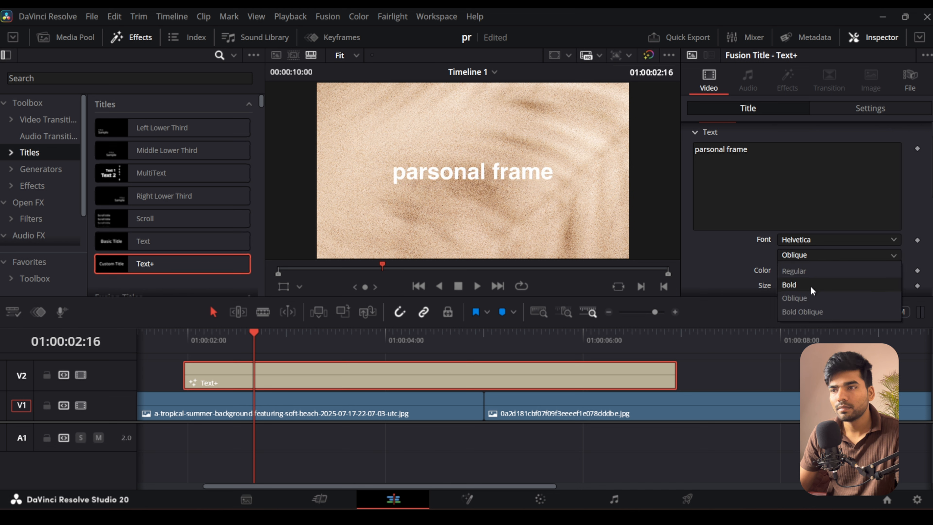
pyautogui.click(808, 312)
# Step: Widen the title's letter spacing by increasing its tracking
pyautogui.scroll(-1, 847, 199)
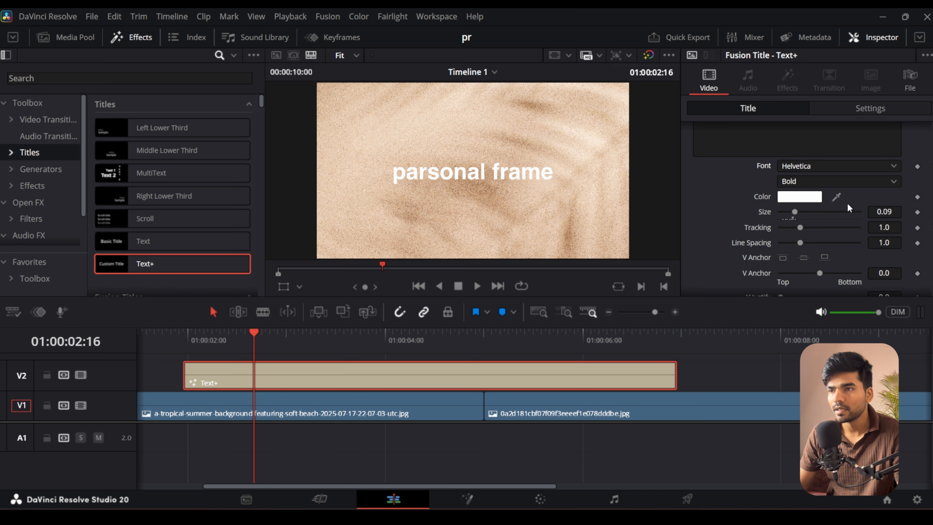
pyautogui.scroll(-1, 907, 196)
pyautogui.moveTo(884, 175)
pyautogui.mouseDown()
pyautogui.moveTo(911, 174)
pyautogui.moveTo(894, 175)
pyautogui.moveTo(889, 191)
pyautogui.mouseUp()
# Step: Keyframe the title's Write On from 01:00:01:23 to an End value of 1.0 at 01:00:02:14, and play it back
pyautogui.scroll(-5, 860, 235)
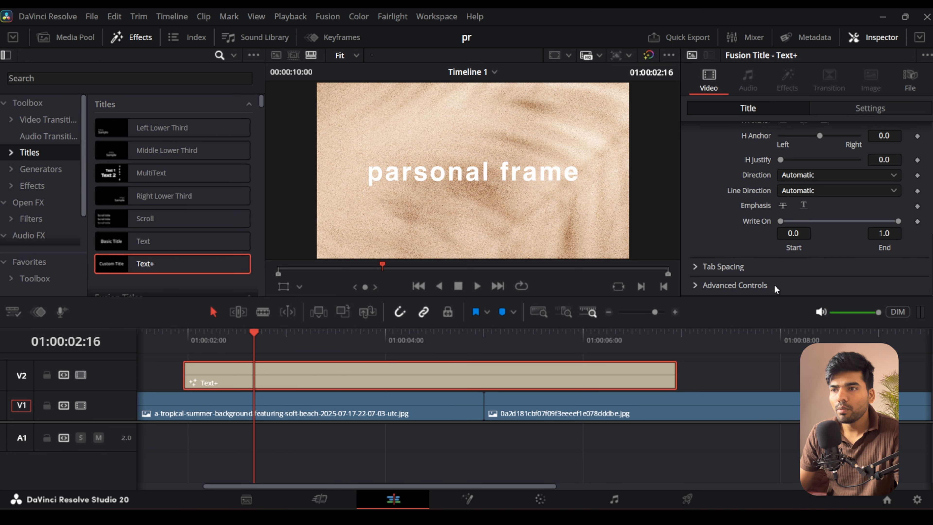
pyautogui.click(184, 341)
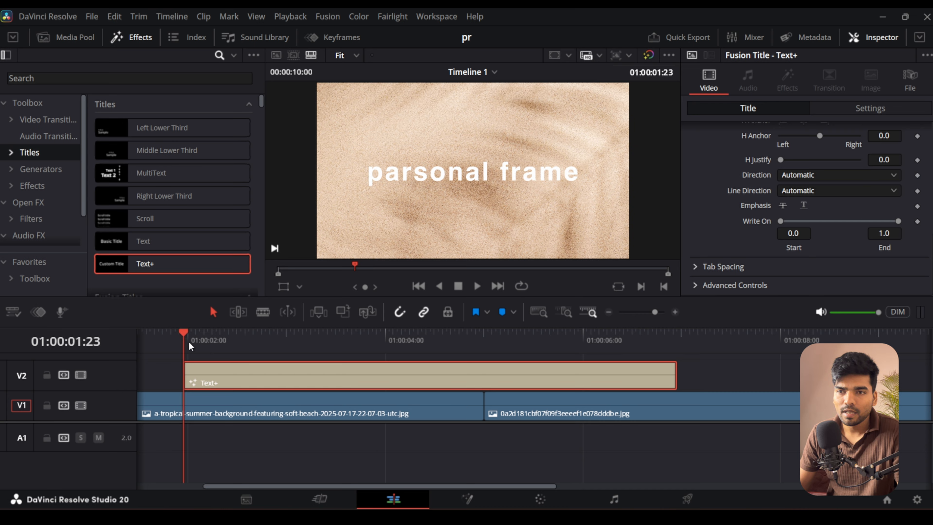
pyautogui.click(917, 222)
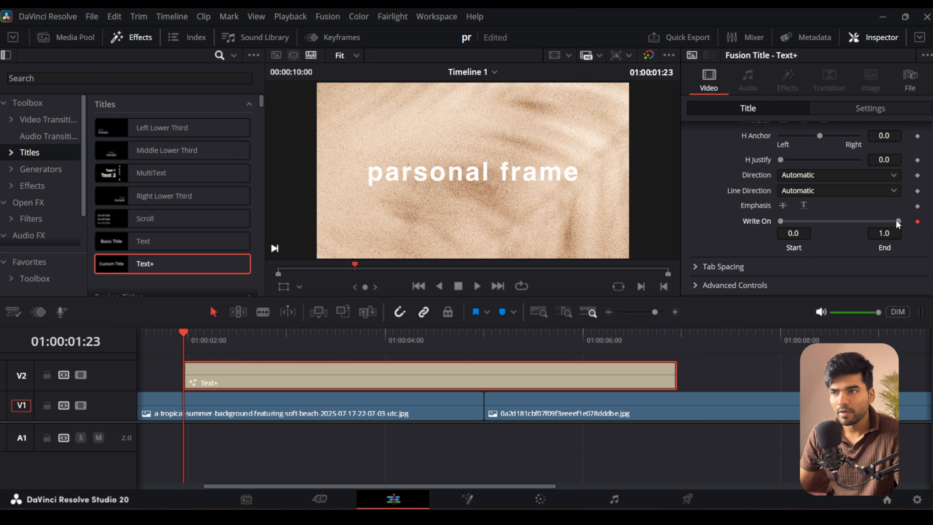
pyautogui.moveTo(898, 221)
pyautogui.mouseDown()
pyautogui.moveTo(784, 221)
pyautogui.moveTo(898, 221)
pyautogui.mouseUp()
pyautogui.press('space')
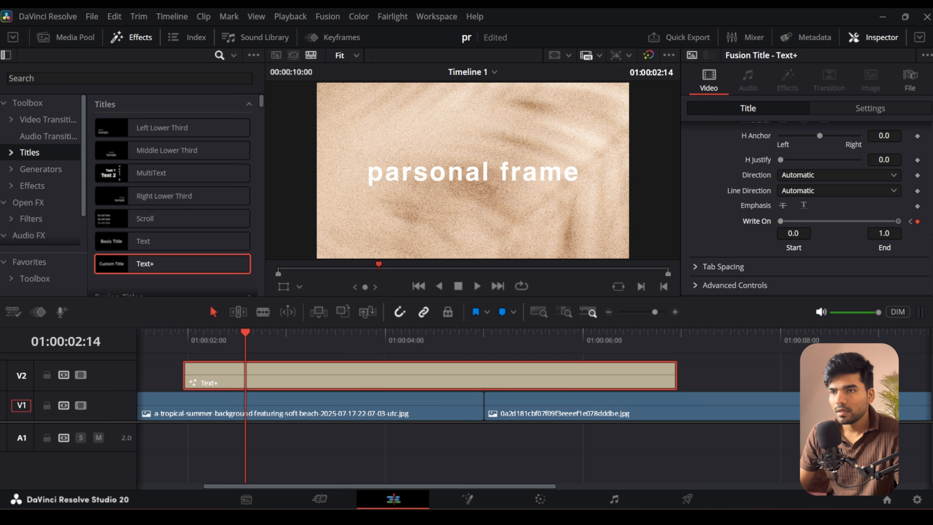
pyautogui.moveTo(248, 340); pyautogui.dragTo(189, 335)
pyautogui.press('space')
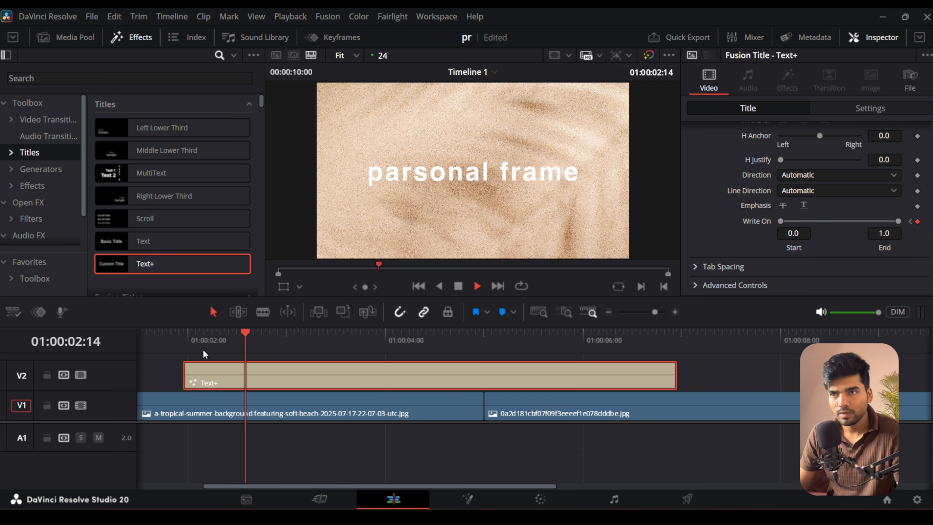
pyautogui.press('space')
# Step: Examine the title's layout settings and the available layout types
pyautogui.scroll(5, 851, 233)
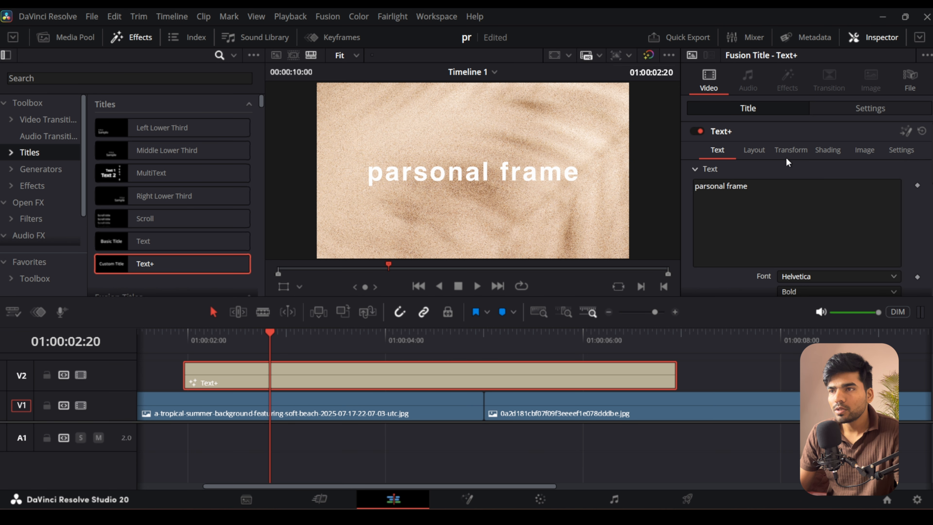
pyautogui.click(752, 151)
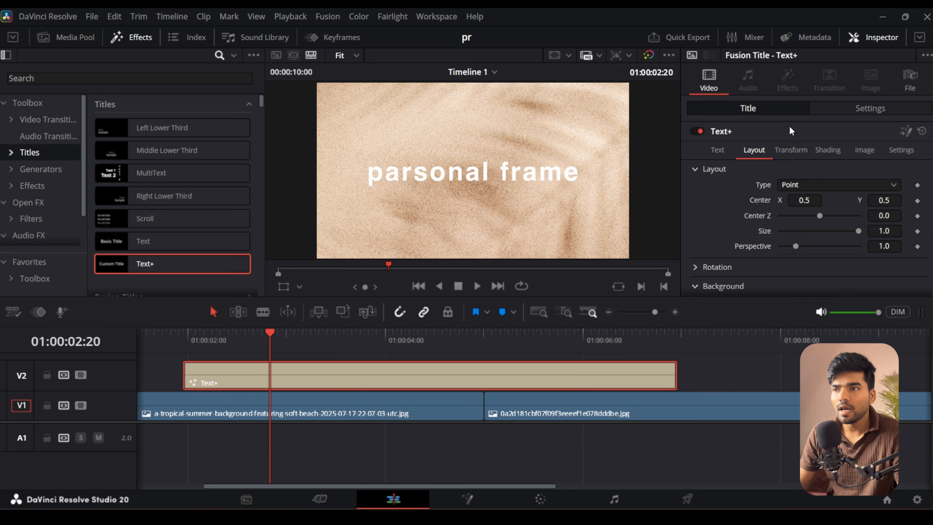
pyautogui.click(808, 185)
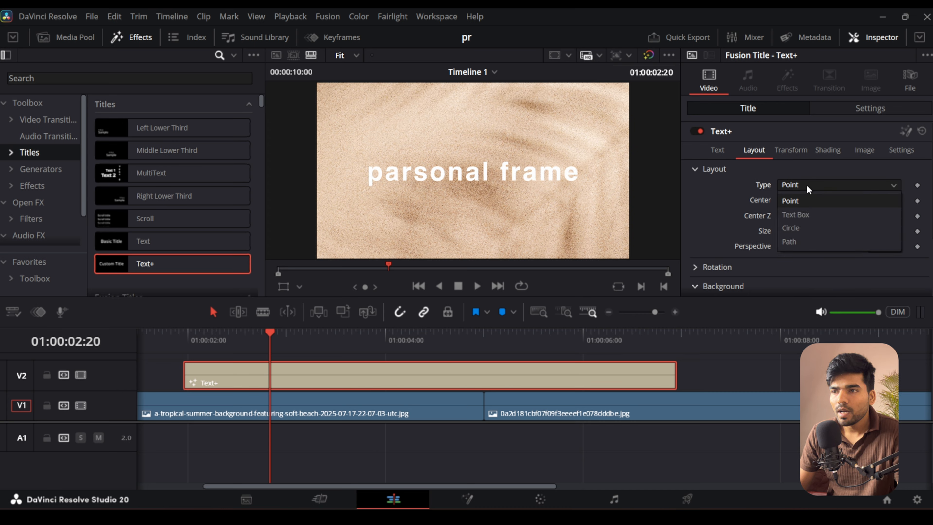
pyautogui.click(782, 139)
# Step: Append sample text to the title as three lines: "jhaebFI;UB ef", "WNDFIUHwf" and ";EFHUJef"
pyautogui.click(718, 156)
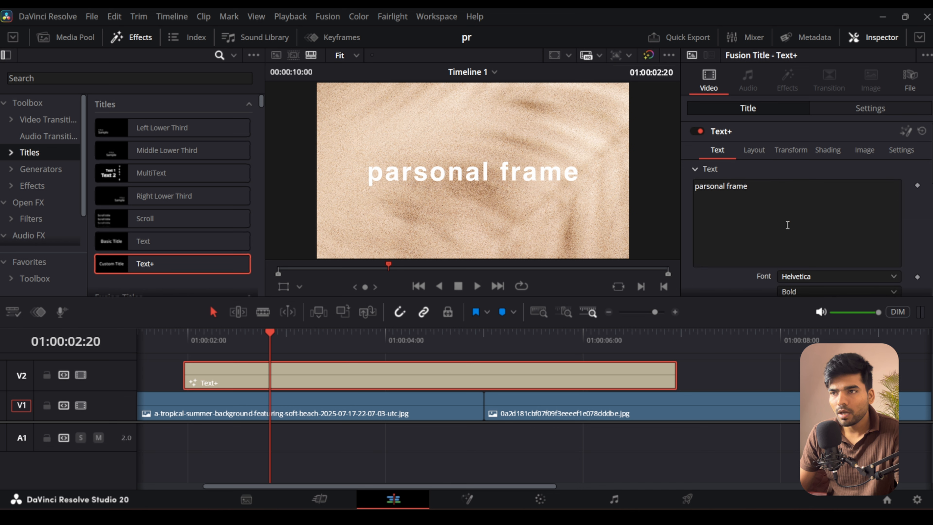
pyautogui.click(843, 201)
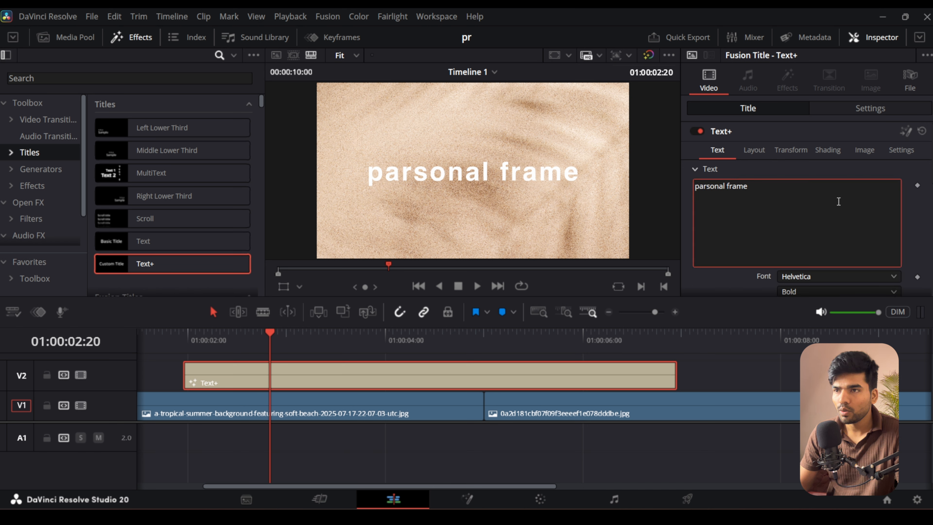
pyautogui.write('jhaebFI;UB ef')
pyautogui.press('Return')
pyautogui.write('WNDFIUHwf')
pyautogui.press('Return')
pyautogui.write(';EFHUJef')
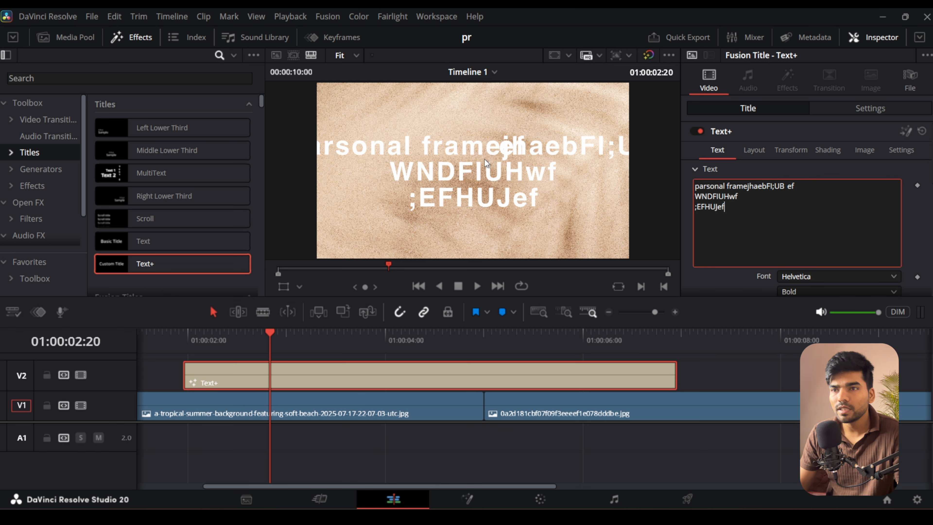
# Step: Try the Text Box layout type with Wrap to Text Box on the title
pyautogui.click(748, 153)
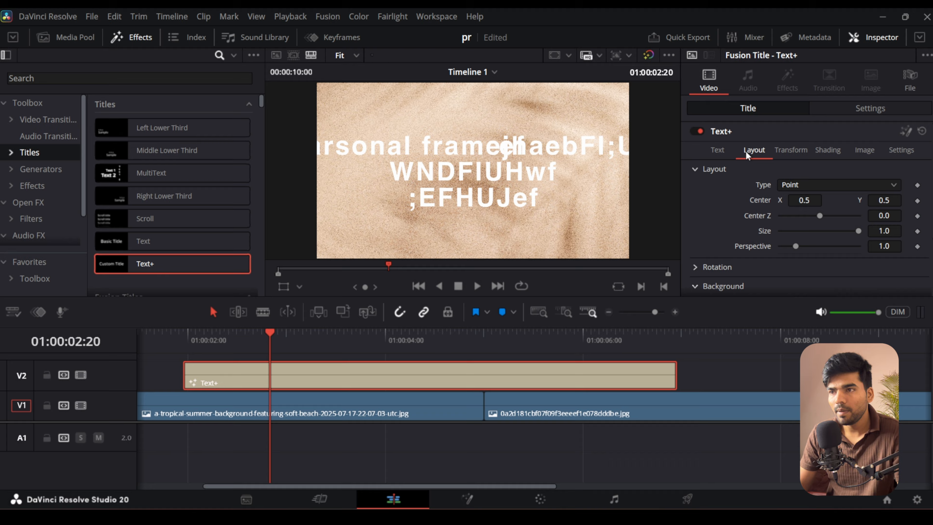
pyautogui.click(798, 184)
pyautogui.click(804, 215)
pyautogui.click(790, 199)
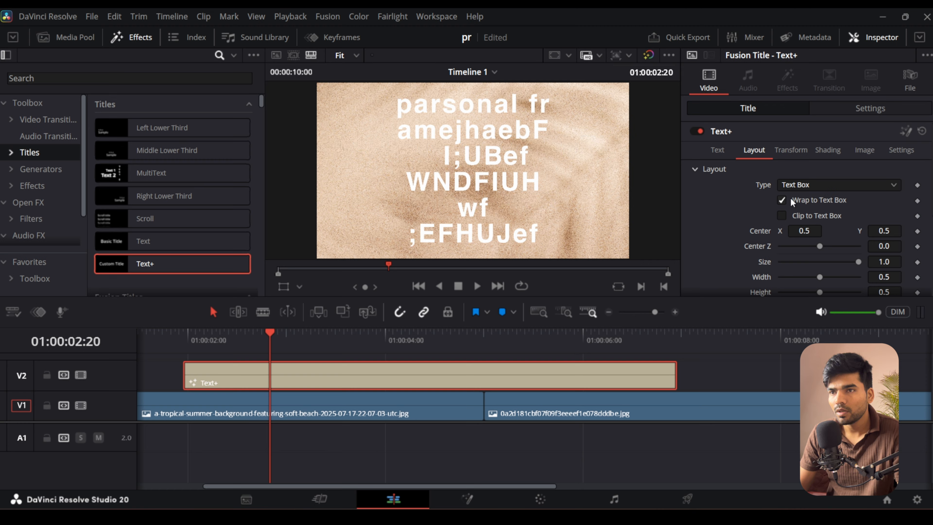
pyautogui.scroll(-1, 473, 109)
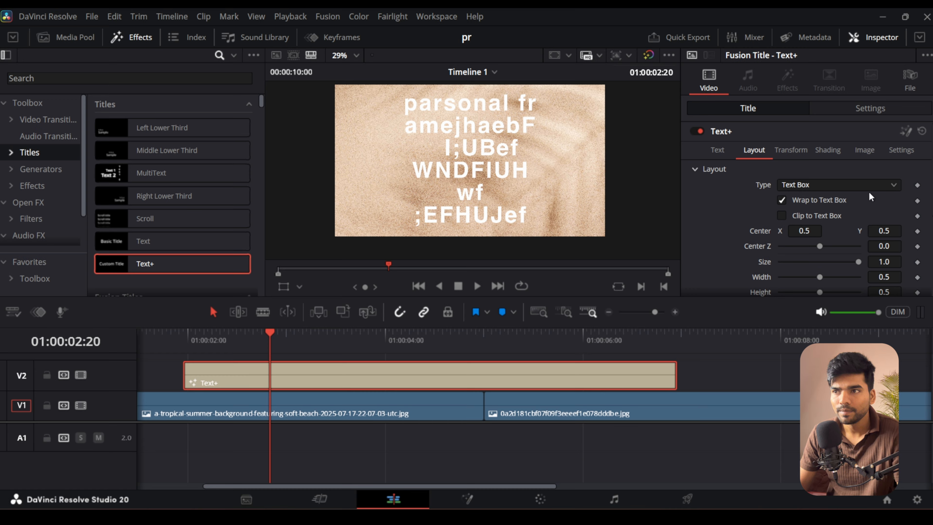
# Step: Undo the Text Box layout and the added sample text of the title
pyautogui.hotkey('ctrl', 'z')
pyautogui.hotkey('ctrl', 'z')
pyautogui.hotkey('ctrl', 'z')
pyautogui.hotkey('ctrl', 'z')
pyautogui.hotkey('ctrl', 'z')
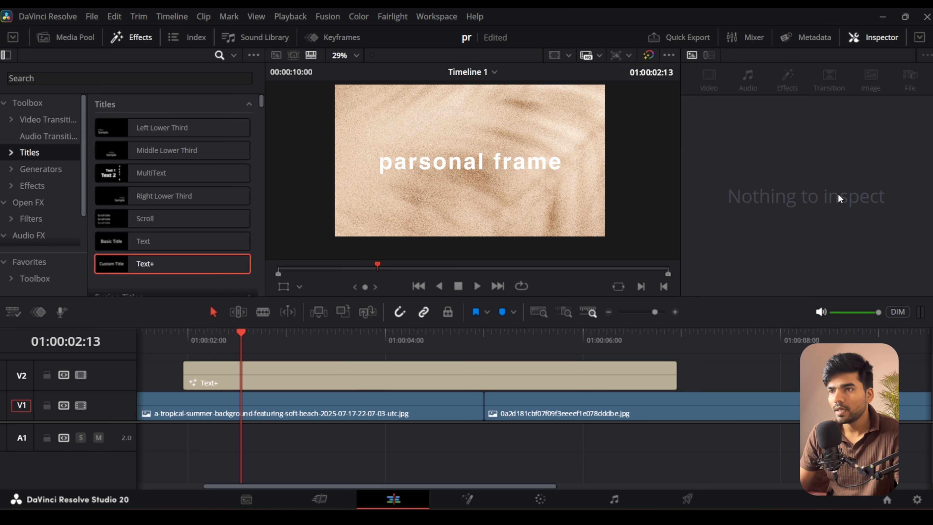
# Step: Shift the title slightly downward by adjusting its character offset in the transform settings
pyautogui.click(795, 148)
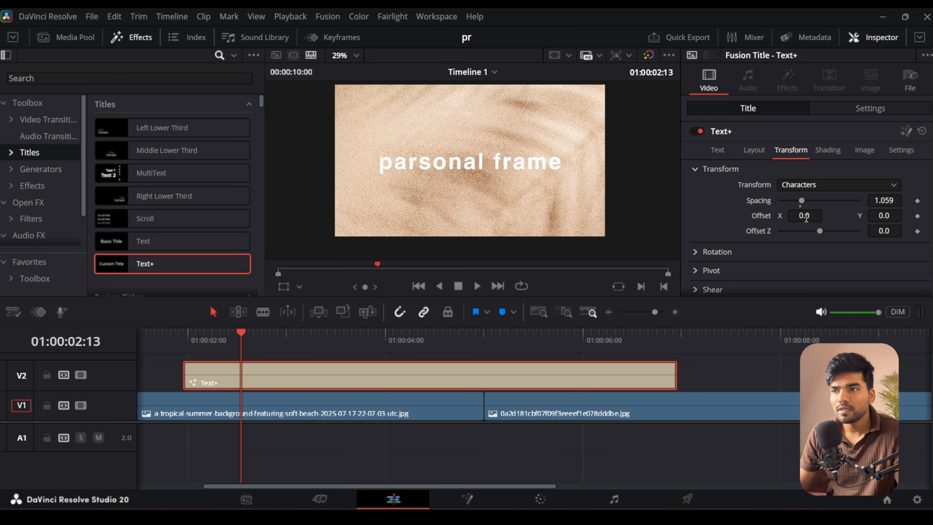
pyautogui.scroll(-1, 796, 171)
pyautogui.moveTo(896, 192)
pyautogui.mouseDown()
pyautogui.moveTo(907, 192)
pyautogui.moveTo(892, 192)
pyautogui.mouseUp()
pyautogui.moveTo(808, 192); pyautogui.dragTo(826, 192)
pyautogui.scroll(1, 828, 182)
# Step: Enable the third shading element, Black Shadow, on the title and check its look up close
pyautogui.click(823, 152)
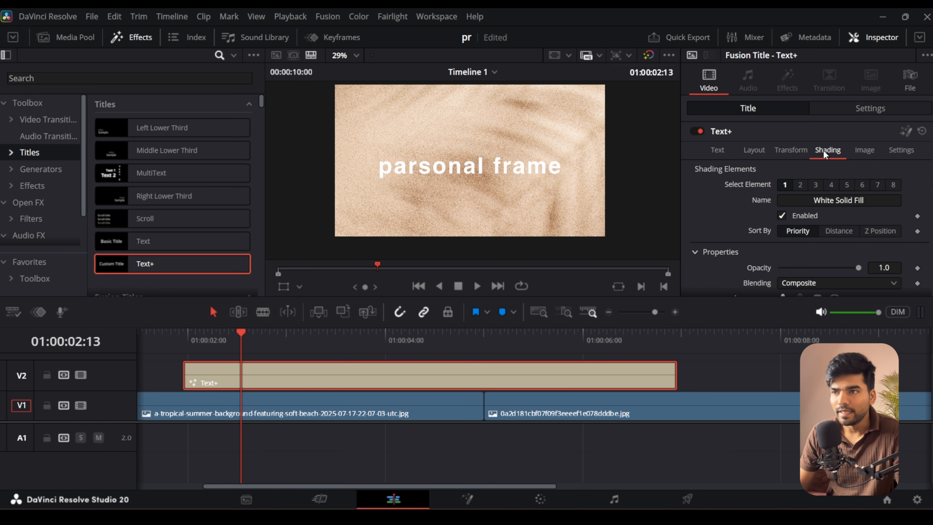
pyautogui.click(800, 186)
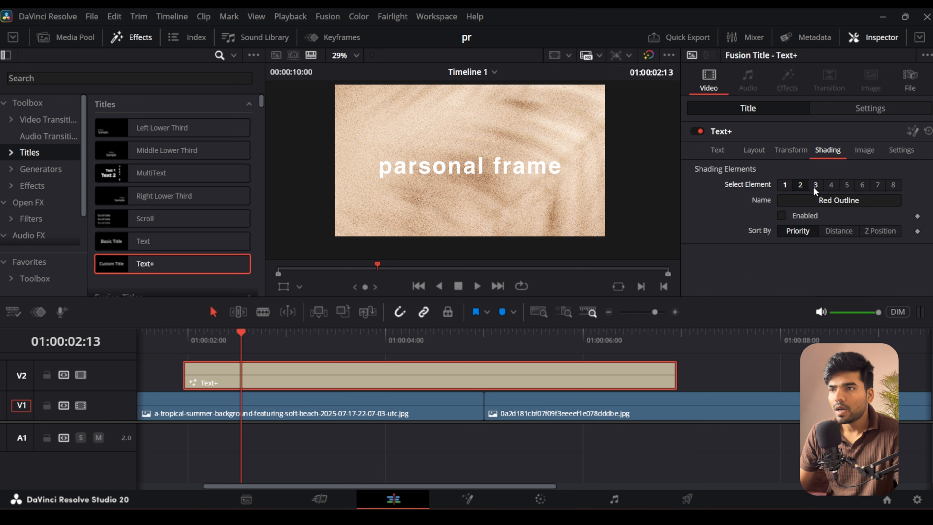
pyautogui.click(815, 186)
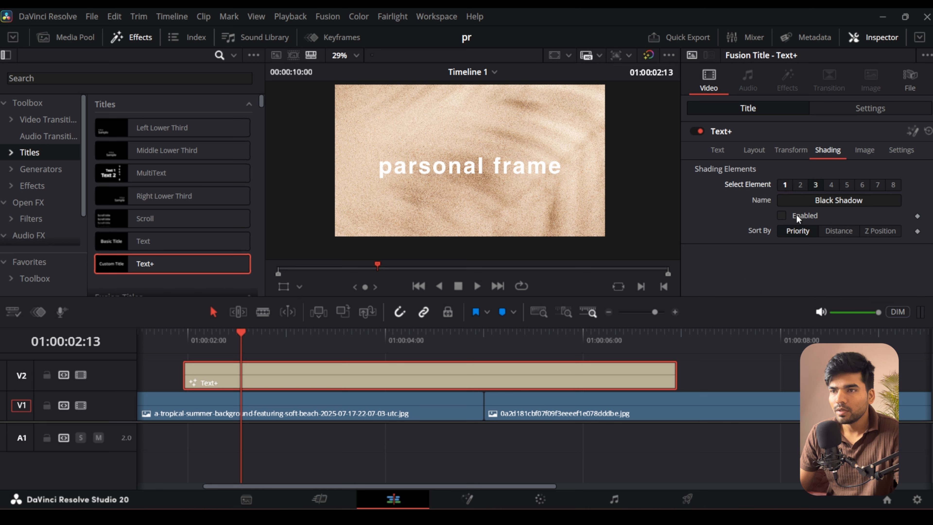
pyautogui.click(795, 215)
pyautogui.scroll(2, 430, 175)
pyautogui.scroll(1, 430, 176)
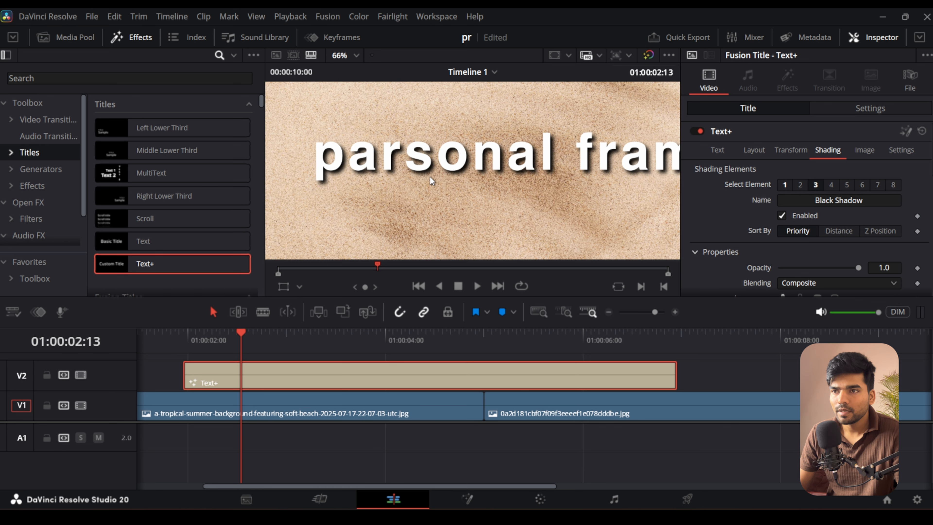
pyautogui.scroll(-3, 522, 170)
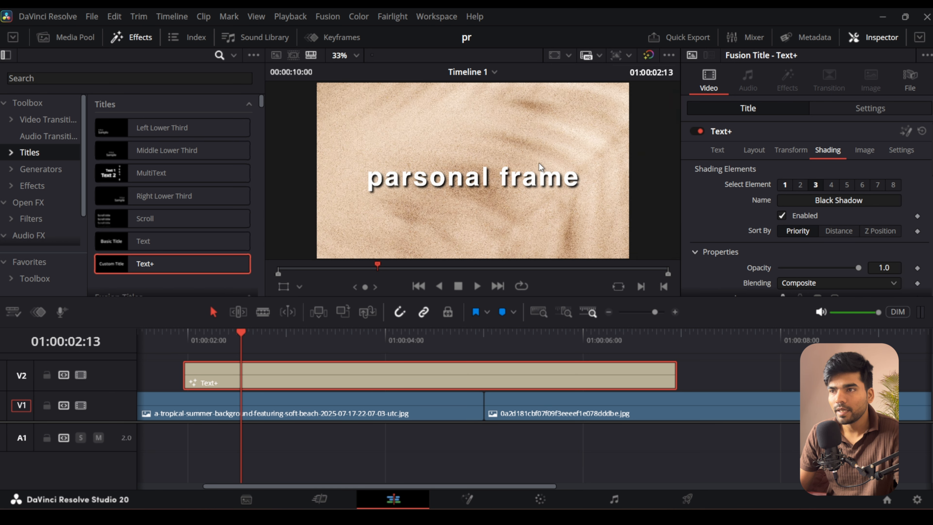
# Step: Enable the title's Red Outline shading element, change its appearance to a filled character background and set Extend Horizontal to 2.0
pyautogui.click(801, 185)
pyautogui.click(795, 215)
pyautogui.scroll(-3, 842, 256)
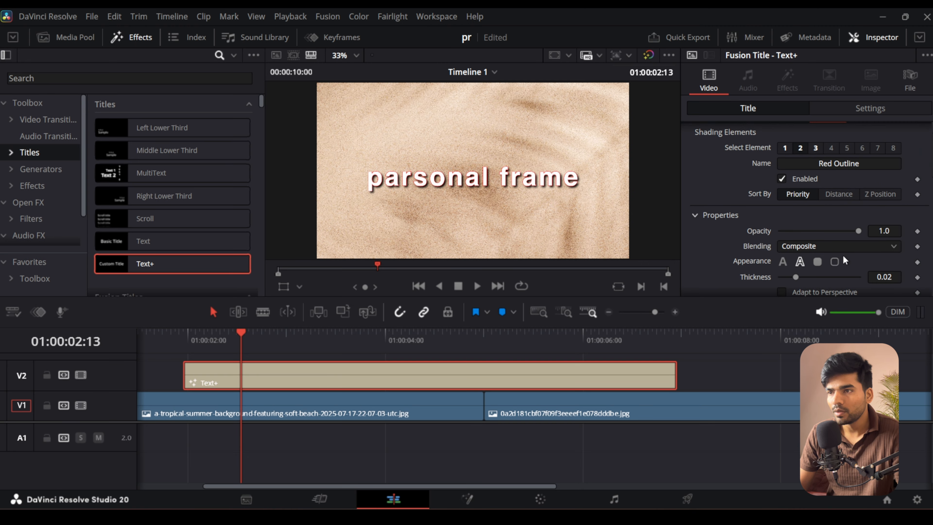
pyautogui.click(818, 225)
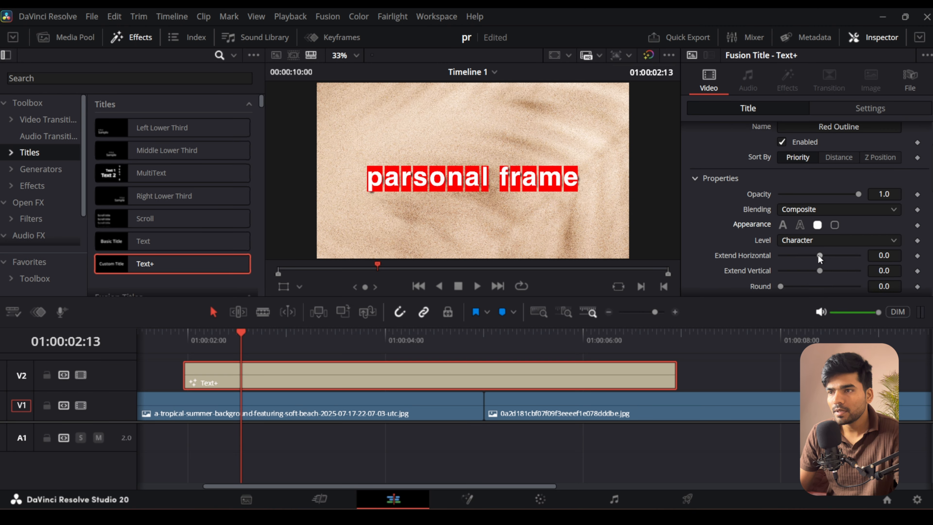
pyautogui.moveTo(819, 256); pyautogui.dragTo(860, 253)
pyautogui.scroll(-1, 456, 167)
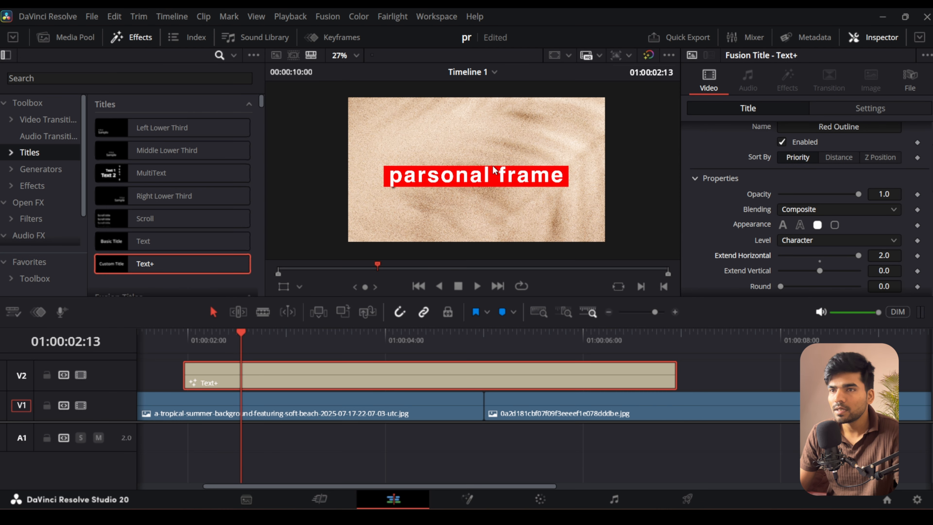
pyautogui.scroll(3, 754, 177)
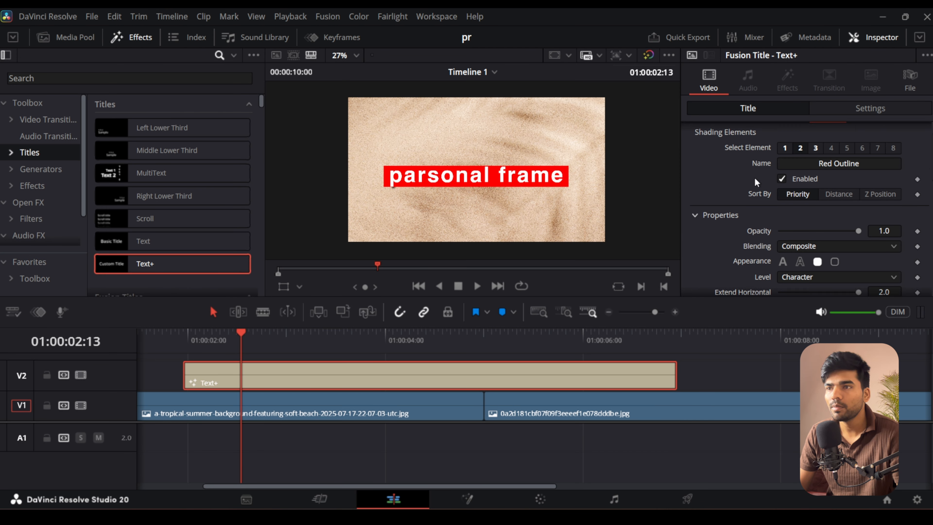
pyautogui.scroll(1, 585, 180)
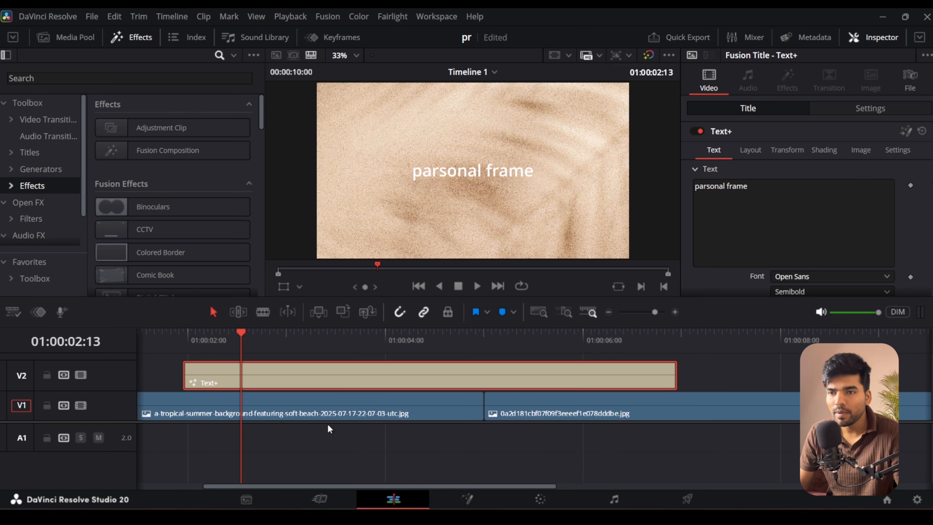
# Step: Add an Adjustment Clip on V3 above the Text+ title and align its start with the title's start
pyautogui.scroll(1, 335, 454)
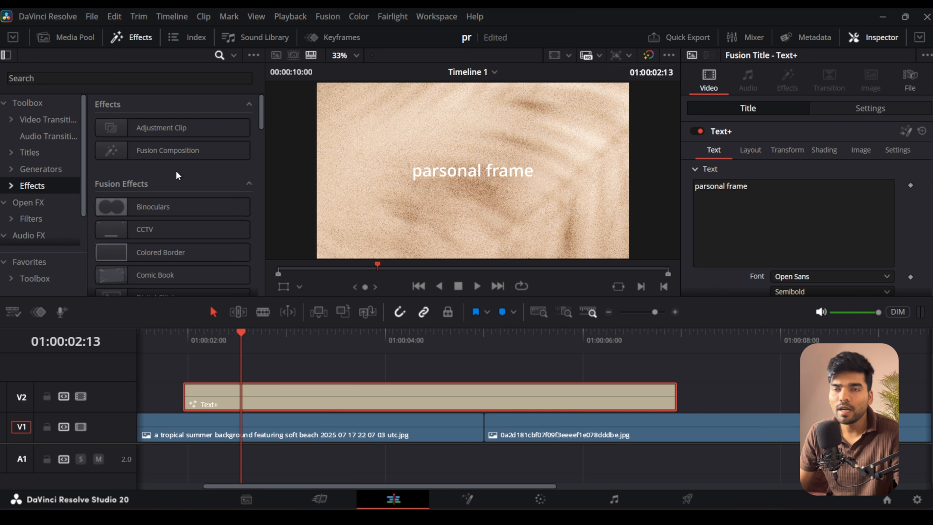
pyautogui.moveTo(146, 129); pyautogui.dragTo(280, 380)
pyautogui.moveTo(348, 368); pyautogui.dragTo(252, 369)
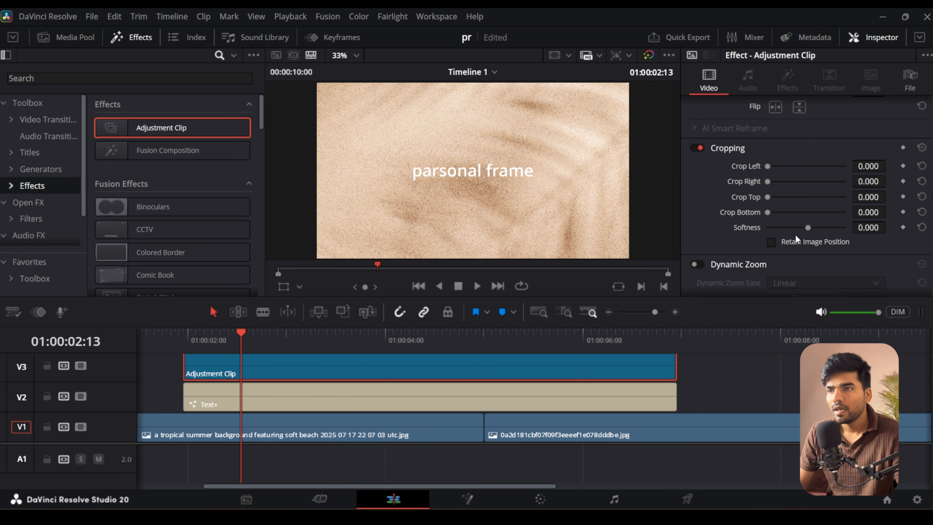
# Step: Try shifting the adjustment clip vertically with Position Y values of -80 and 38
pyautogui.scroll(3, 853, 157)
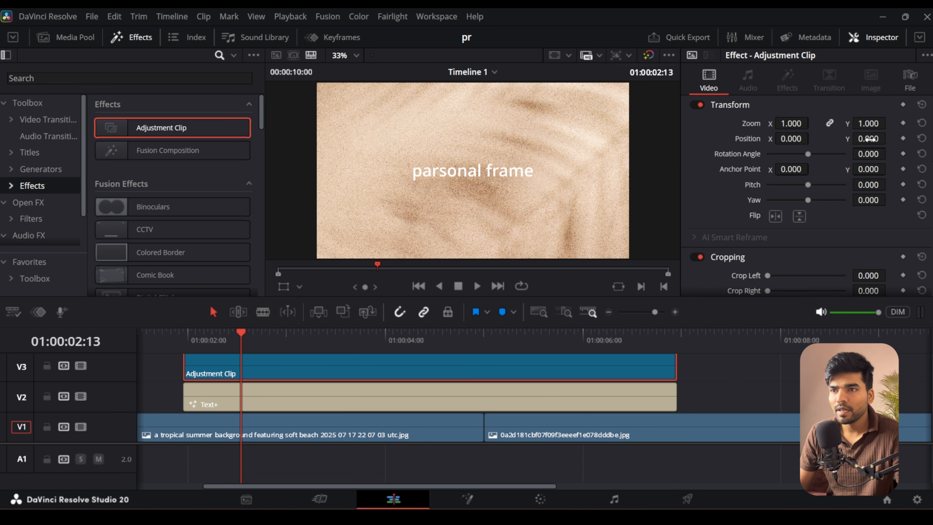
pyautogui.moveTo(869, 139); pyautogui.dragTo(898, 139)
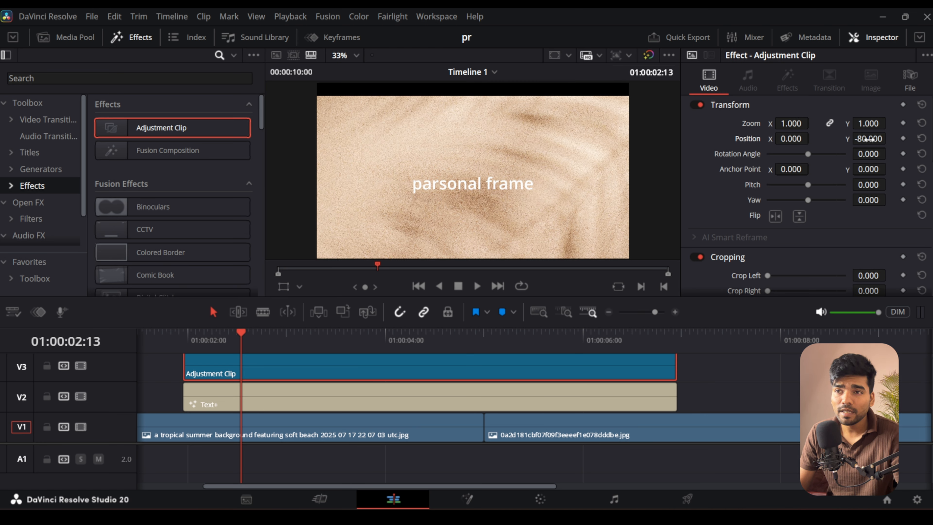
pyautogui.moveTo(868, 141); pyautogui.dragTo(890, 137)
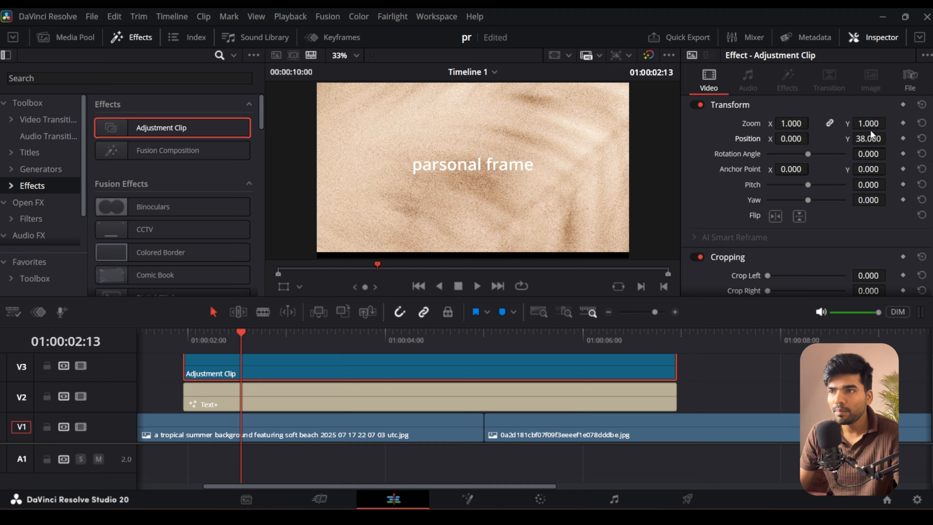
# Step: Reset the adjustment clip's Transform settings
pyautogui.click(865, 110)
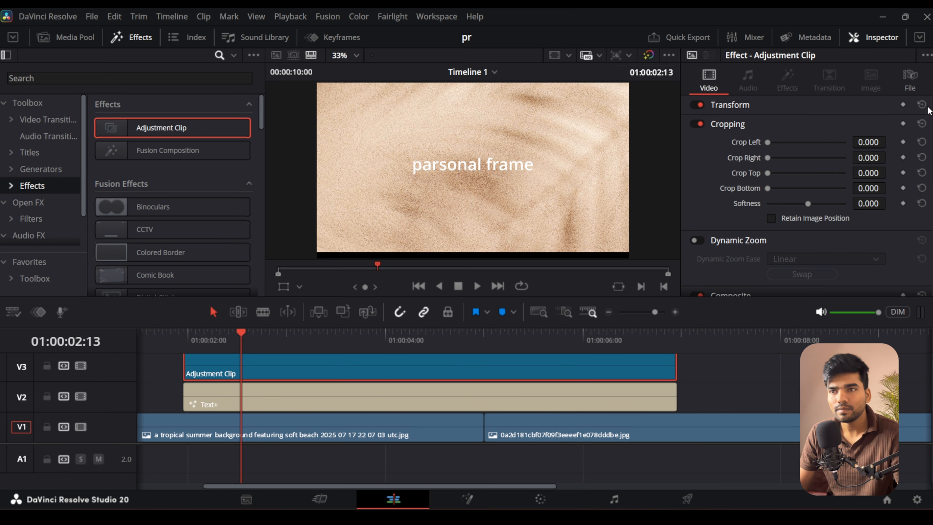
pyautogui.click(865, 112)
pyautogui.click(922, 105)
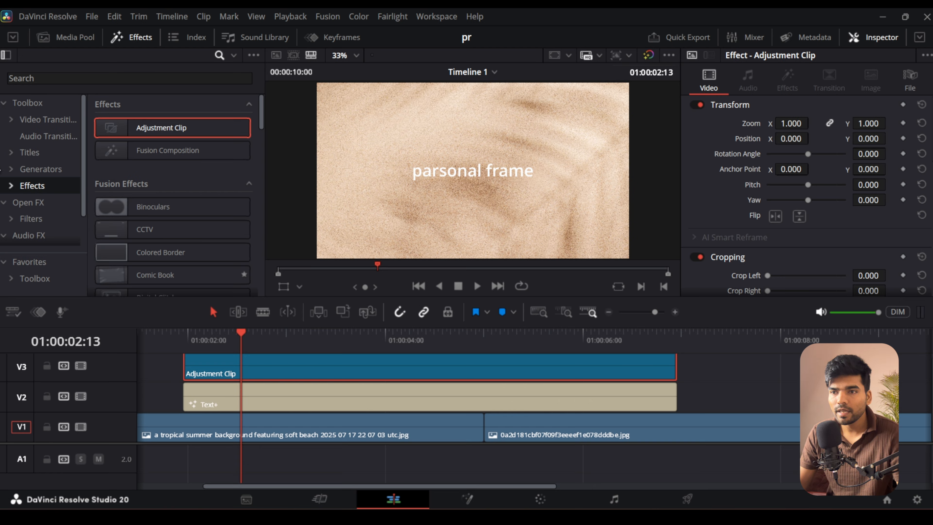
# Step: Extend the end of the adjustment clip beyond the title's end and select the clip
pyautogui.moveTo(676, 363); pyautogui.dragTo(767, 364)
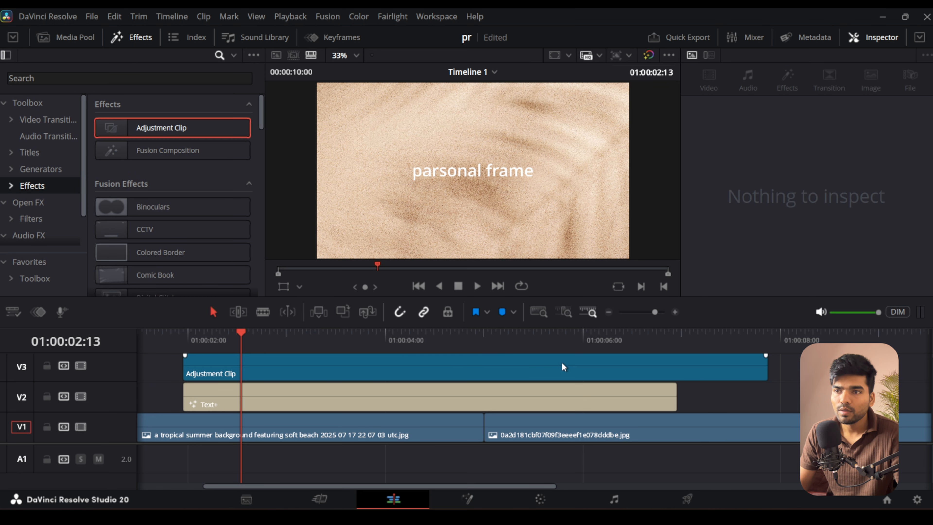
pyautogui.click(536, 367)
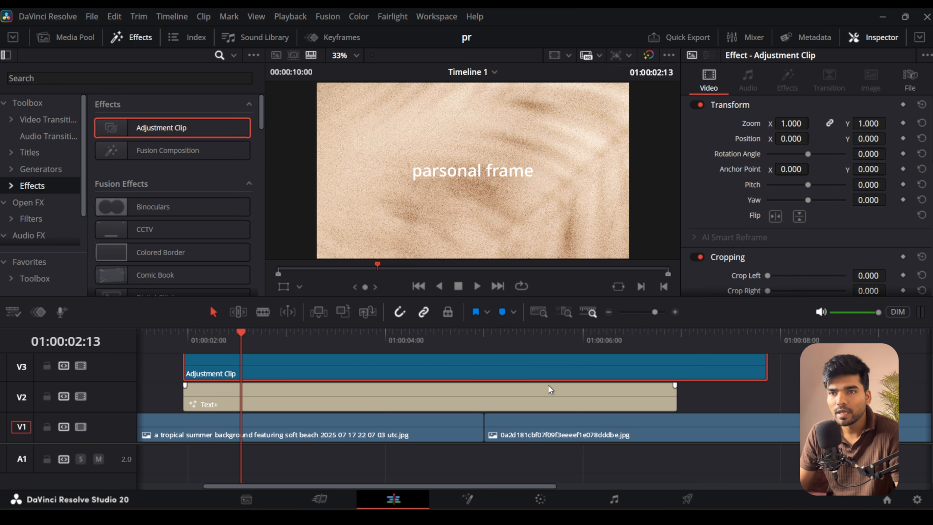
# Step: Add a Fusion Composition on V4 above the adjustment clip and inspect the preview's lower edge up close
pyautogui.scroll(1, 548, 385)
pyautogui.moveTo(180, 157); pyautogui.dragTo(270, 370)
pyautogui.scroll(2, 587, 248)
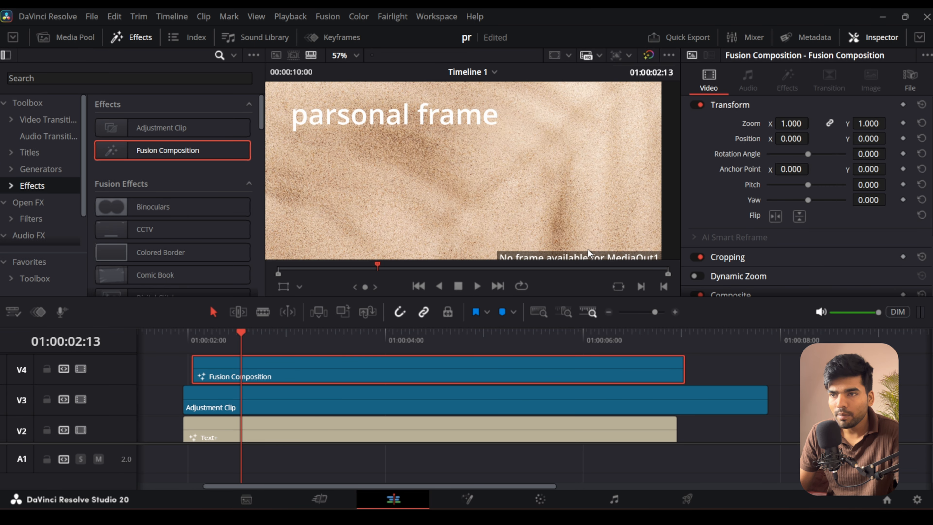
pyautogui.scroll(-1, 591, 241)
pyautogui.moveTo(583, 224); pyautogui.dragTo(569, 165)
pyautogui.scroll(2, 533, 211)
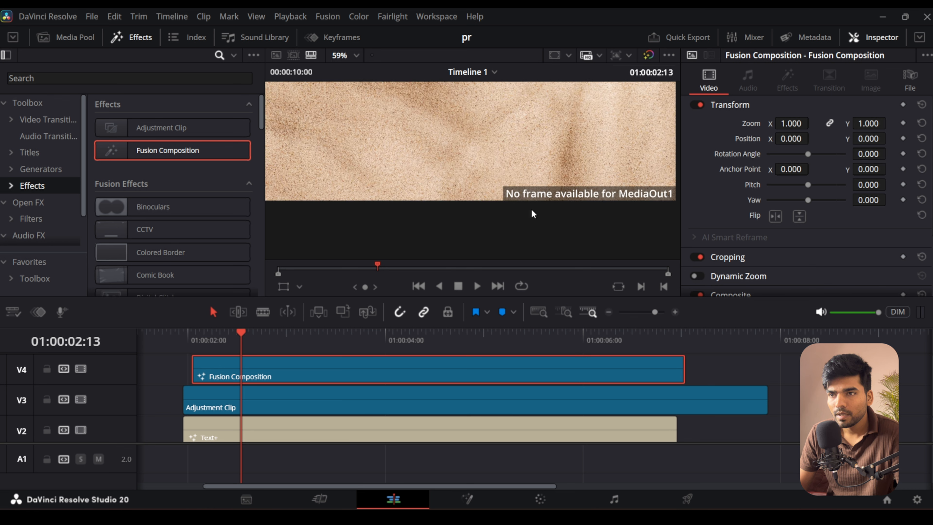
pyautogui.scroll(-3, 538, 200)
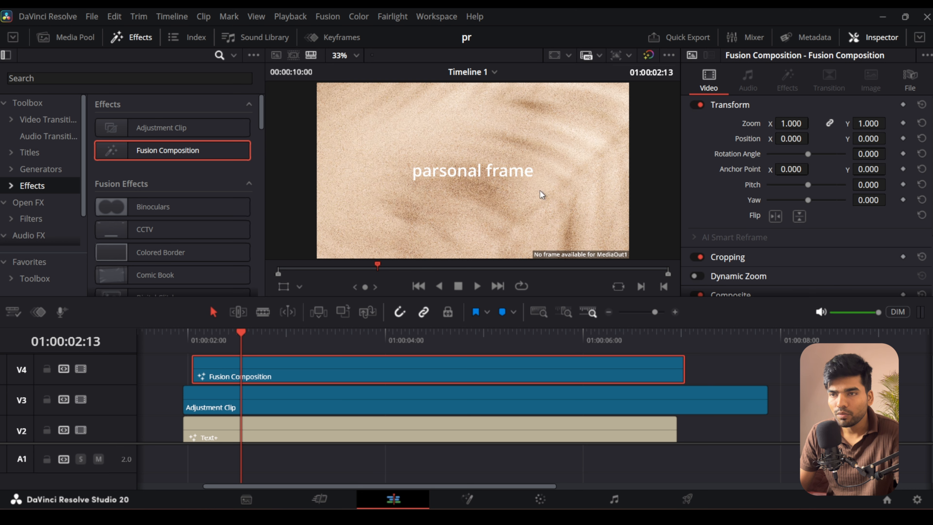
# Step: Open the Fusion Composition clip in the Fusion page
pyautogui.rightClick(319, 374)
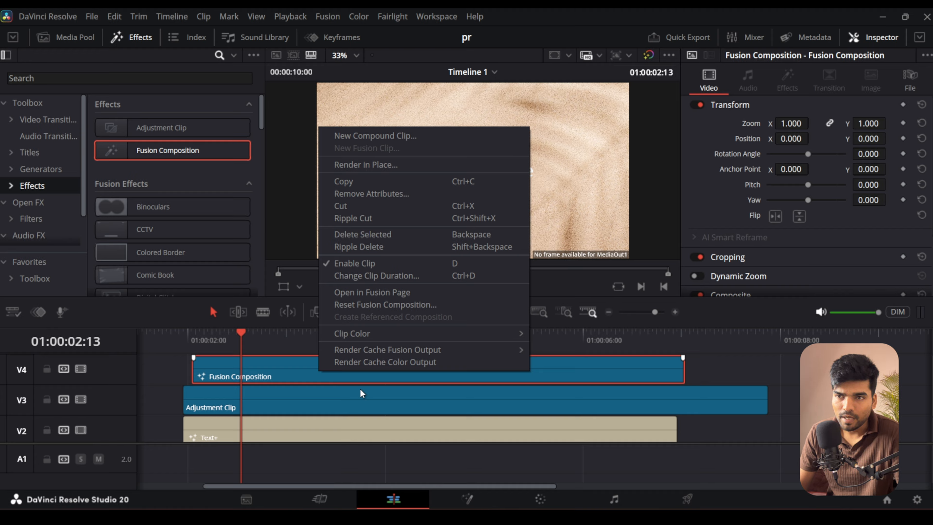
pyautogui.rightClick(258, 366)
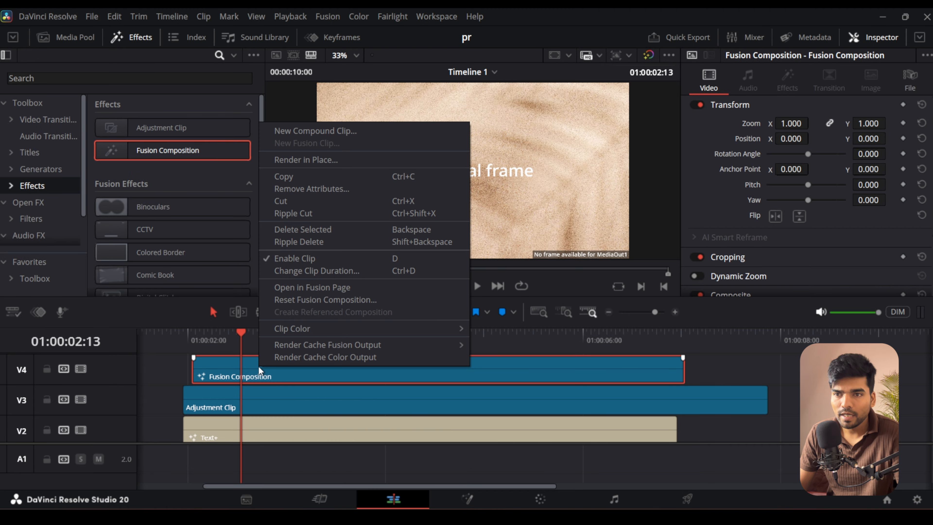
pyautogui.click(304, 286)
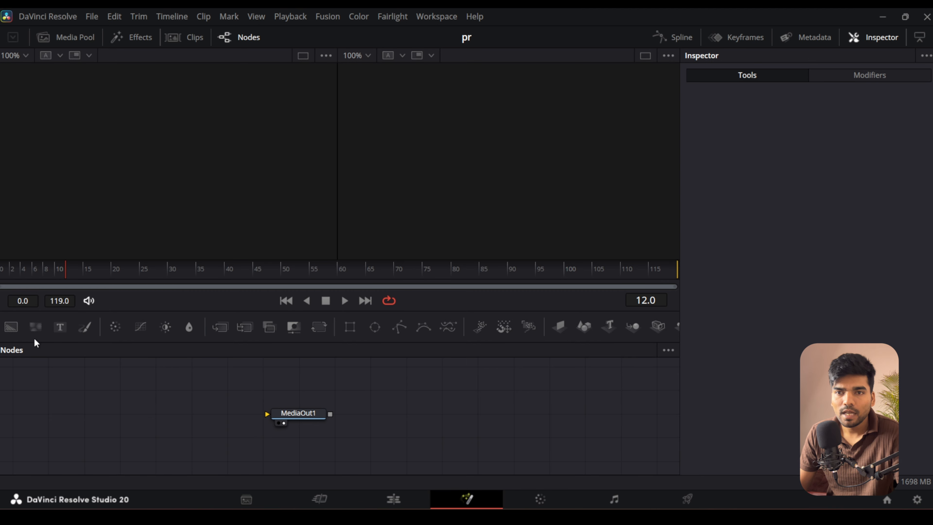
# Step: Connect a Background node to MediaOut1 in the composition and return to the Edit page
pyautogui.moveTo(36, 343); pyautogui.dragTo(308, 415)
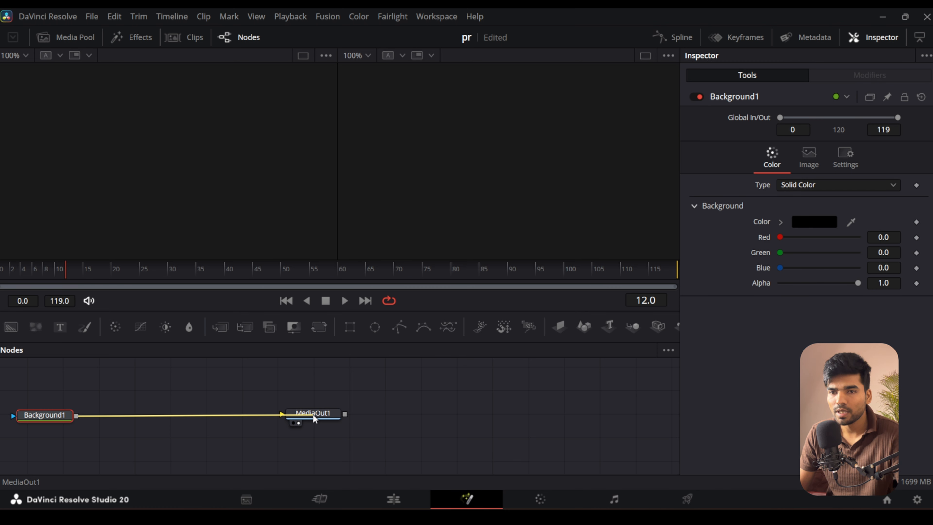
pyautogui.moveTo(313, 415); pyautogui.dragTo(312, 437)
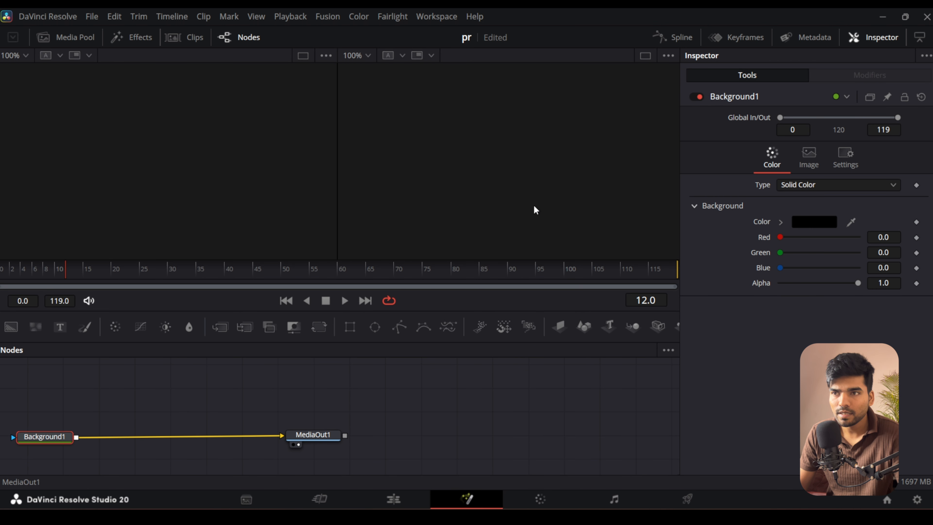
pyautogui.click(398, 499)
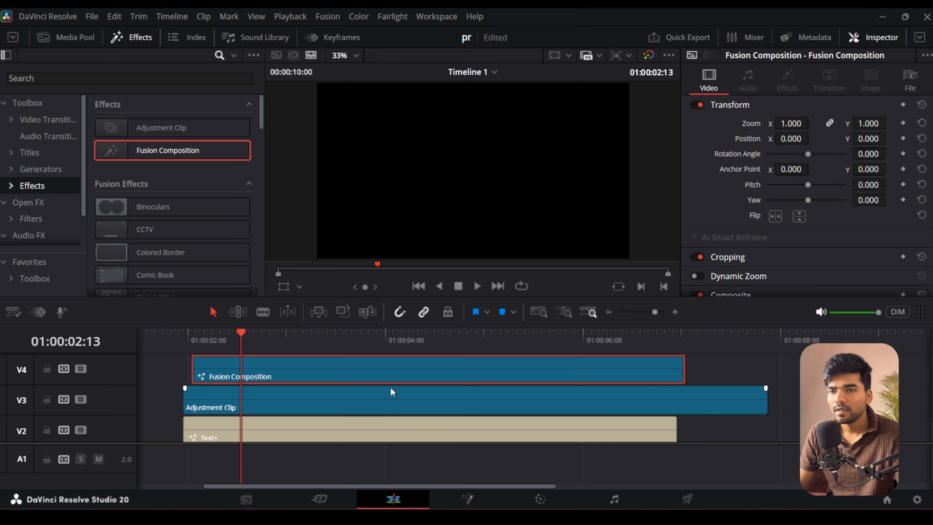
# Step: Remove the Fusion Composition and the adjustment clip from the timeline
pyautogui.moveTo(340, 369); pyautogui.dragTo(430, 374)
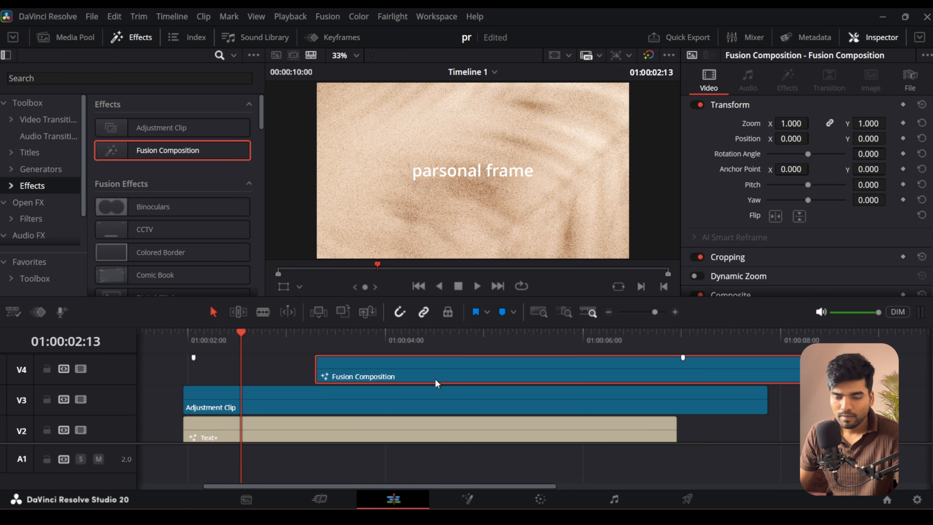
pyautogui.hotkey('ctrl', 'z')
pyautogui.press('Delete')
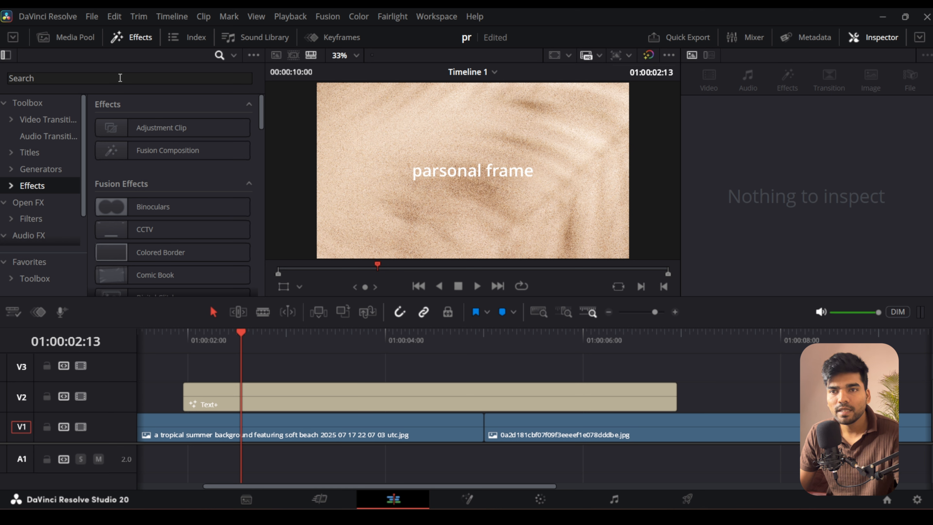
# Step: Apply the CCTV effect to the tropical beach image on V1 and play the result briefly
pyautogui.scroll(-4, 177, 198)
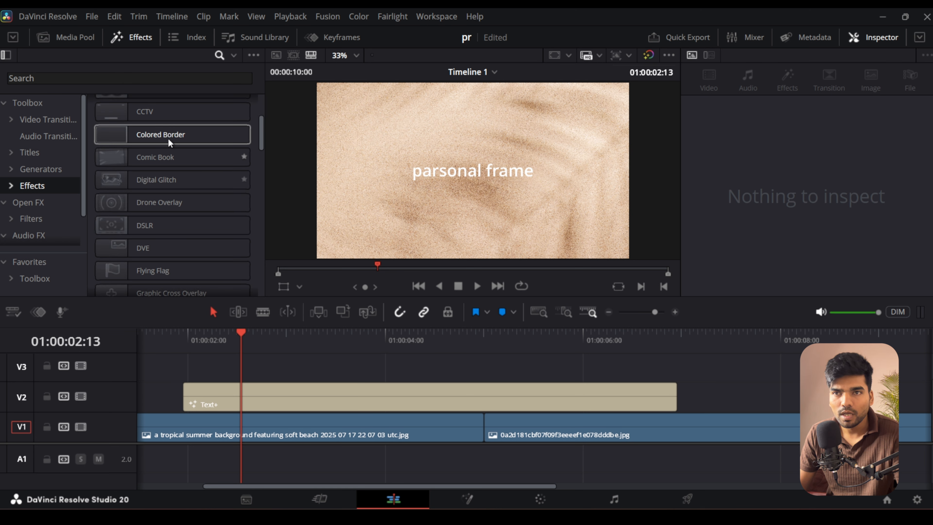
pyautogui.moveTo(167, 114); pyautogui.dragTo(327, 427)
pyautogui.scroll(-3, 495, 158)
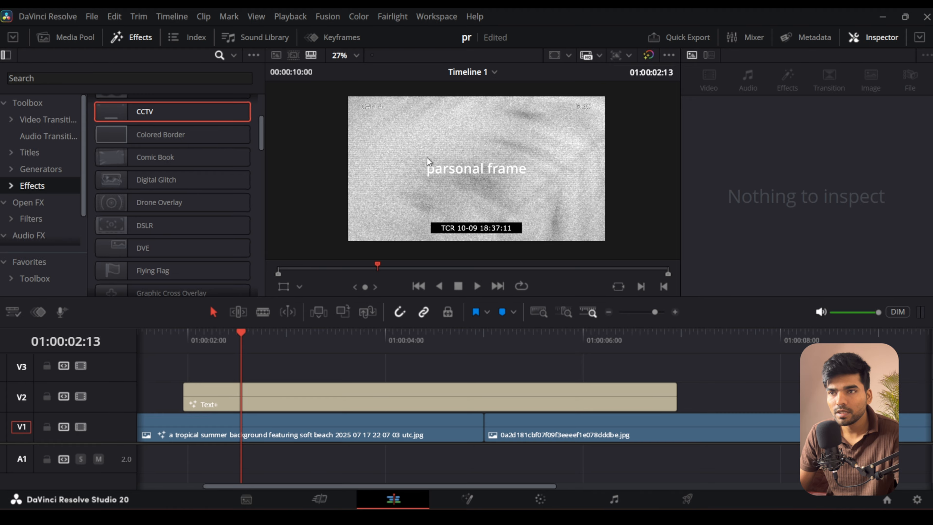
pyautogui.press('space')
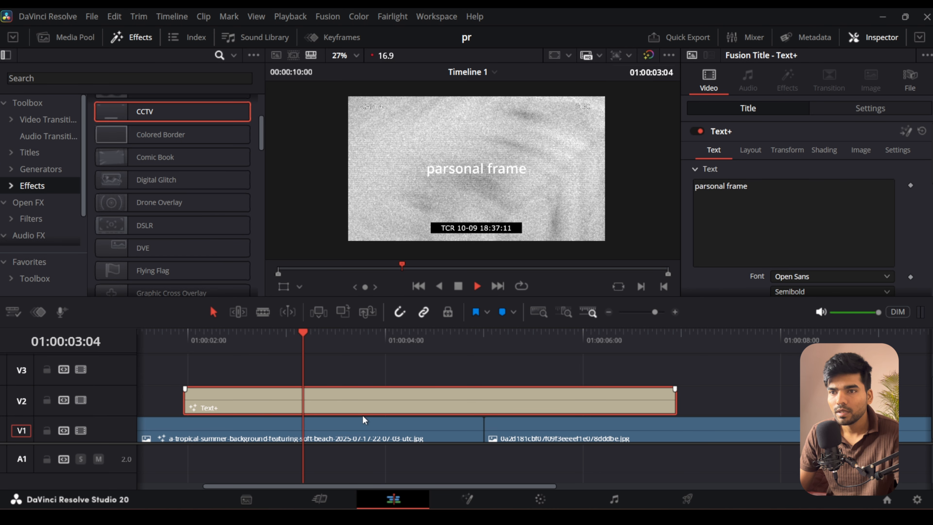
pyautogui.press('space')
# Step: Set Scanlines to 0.0 in the CCTV effect of the tropical beach image
pyautogui.click(335, 429)
pyautogui.click(791, 80)
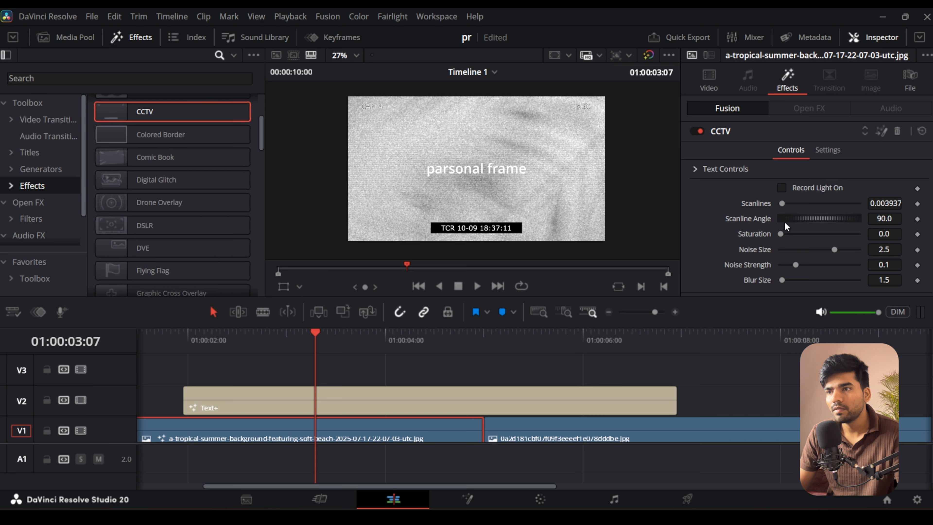
pyautogui.moveTo(781, 203)
pyautogui.mouseDown()
pyautogui.moveTo(794, 203)
pyautogui.moveTo(777, 207)
pyautogui.mouseUp()
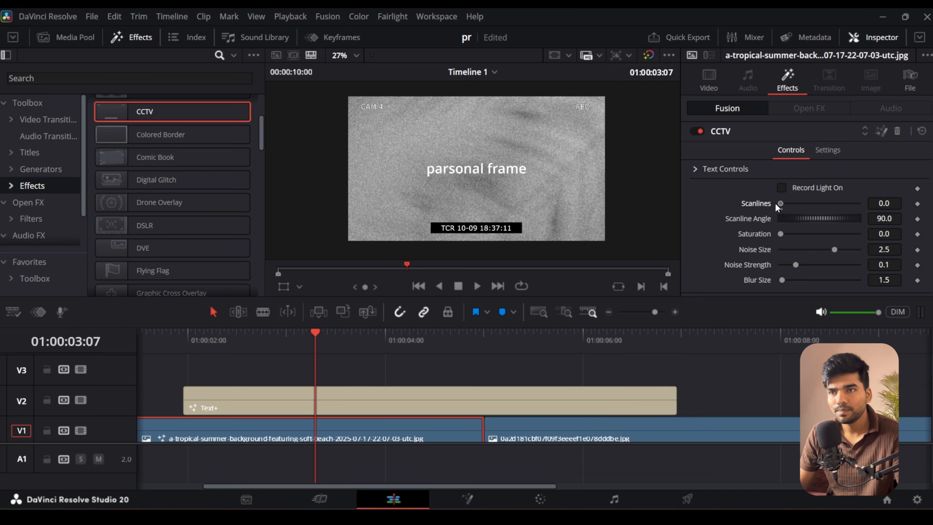
# Step: Show the Open FX effects in the library and turn off the CCTV effect on the tropical beach image on V1
pyautogui.click(28, 202)
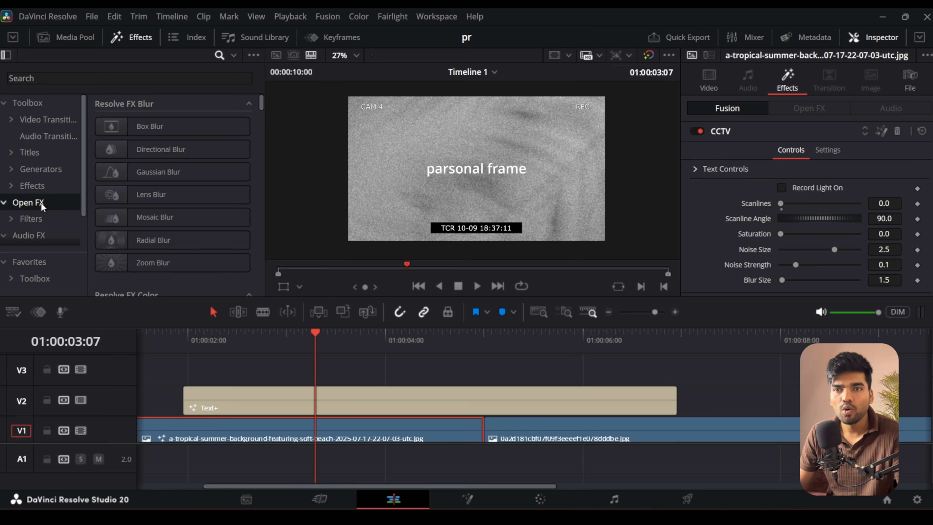
pyautogui.click(33, 185)
pyautogui.scroll(-5, 201, 167)
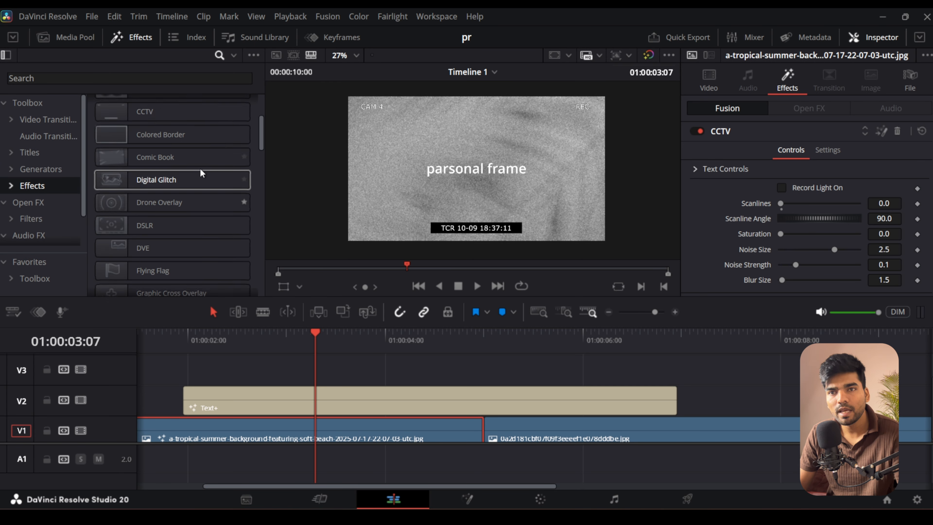
pyautogui.click(36, 204)
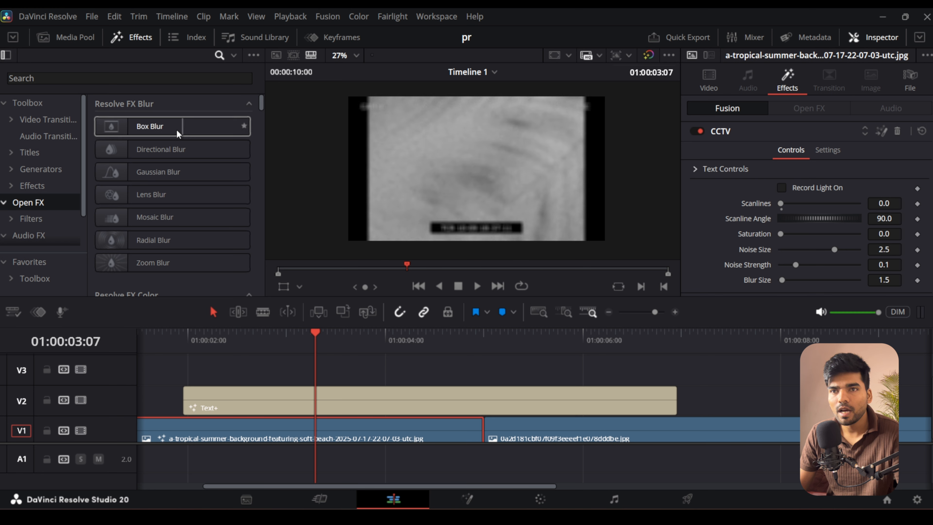
pyautogui.click(328, 402)
pyautogui.click(344, 434)
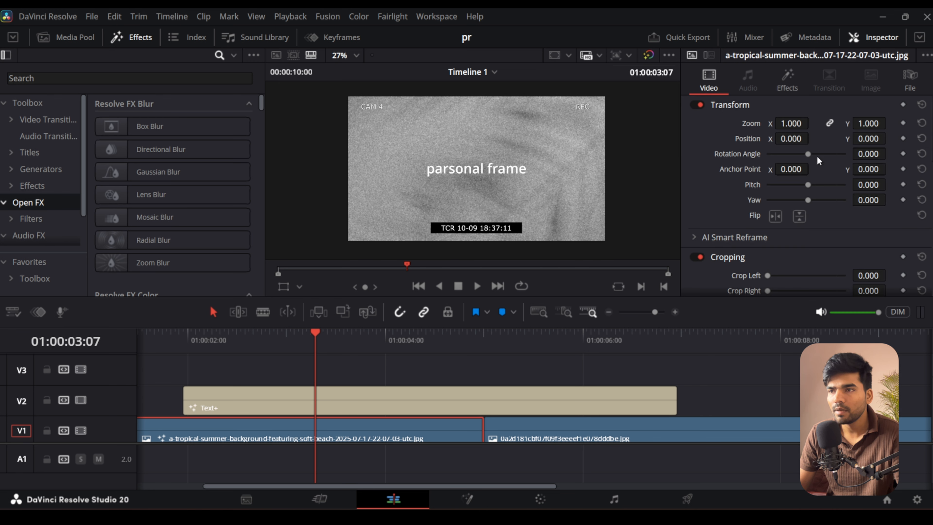
pyautogui.click(773, 82)
pyautogui.click(696, 133)
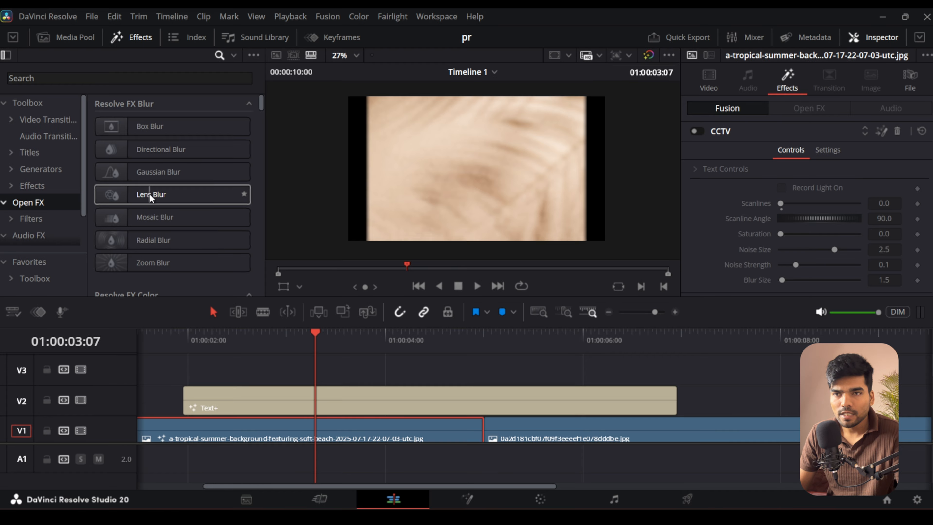
# Step: Apply the Gaussian Blur effect to the Text+ title on V2 and set its text size to 0.1399
pyautogui.moveTo(146, 171); pyautogui.dragTo(306, 402)
pyautogui.scroll(5, 485, 205)
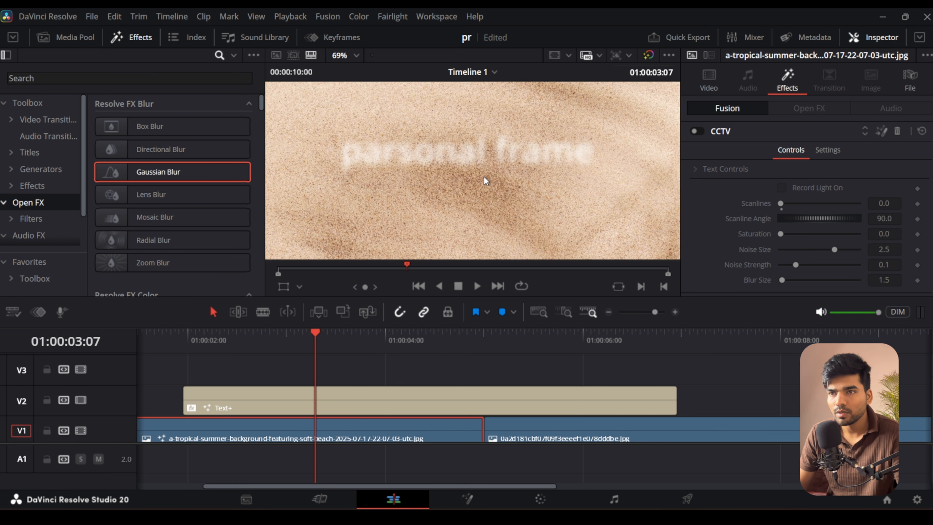
pyautogui.hotkey('shift', 'z')
pyautogui.click(424, 395)
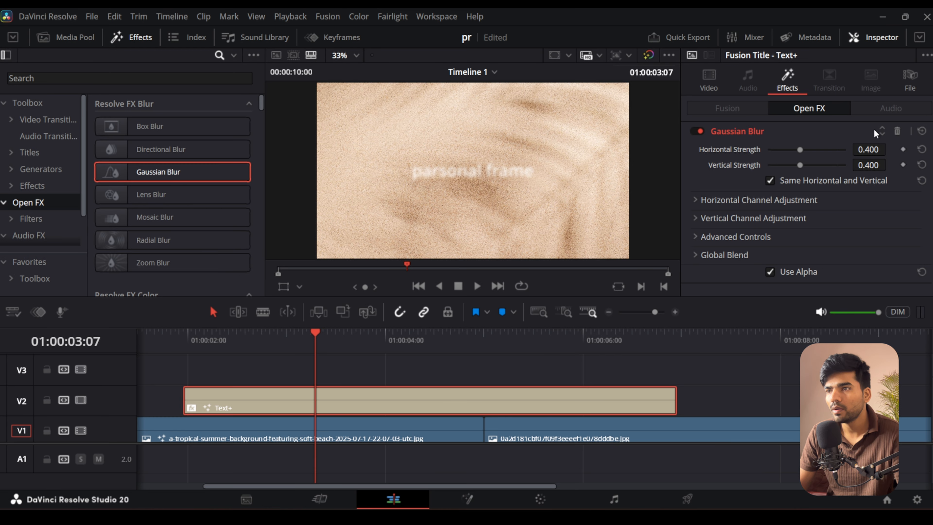
pyautogui.click(710, 81)
pyautogui.scroll(-10, 209, 202)
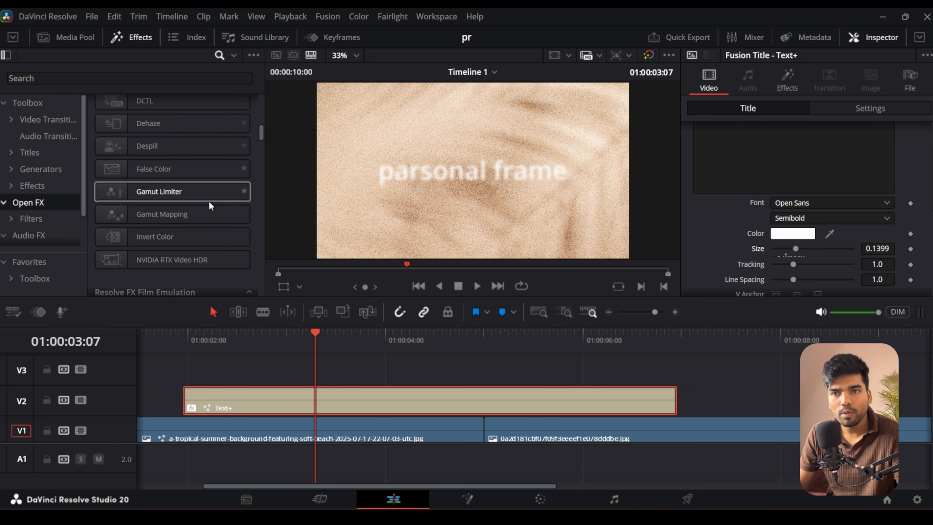
# Step: Search the effects for "ca", apply Camera Shake to the Text+ title on V2 and play the result briefly
pyautogui.click(179, 80)
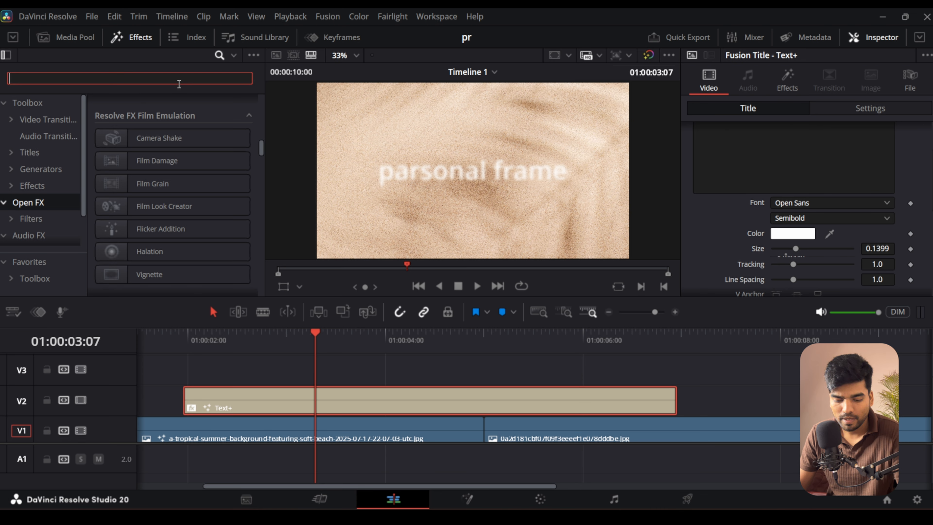
pyautogui.write('ca')
pyautogui.moveTo(167, 128); pyautogui.dragTo(340, 405)
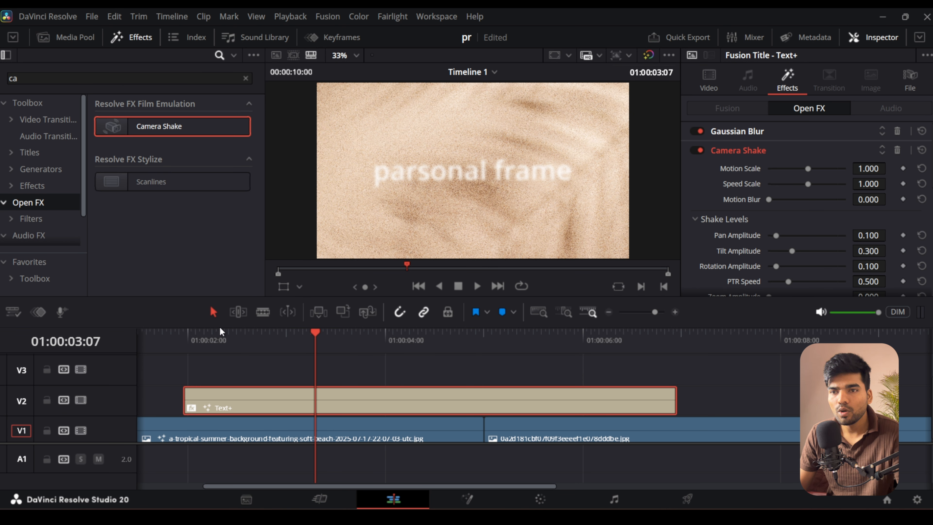
pyautogui.click(220, 339)
pyautogui.press('space')
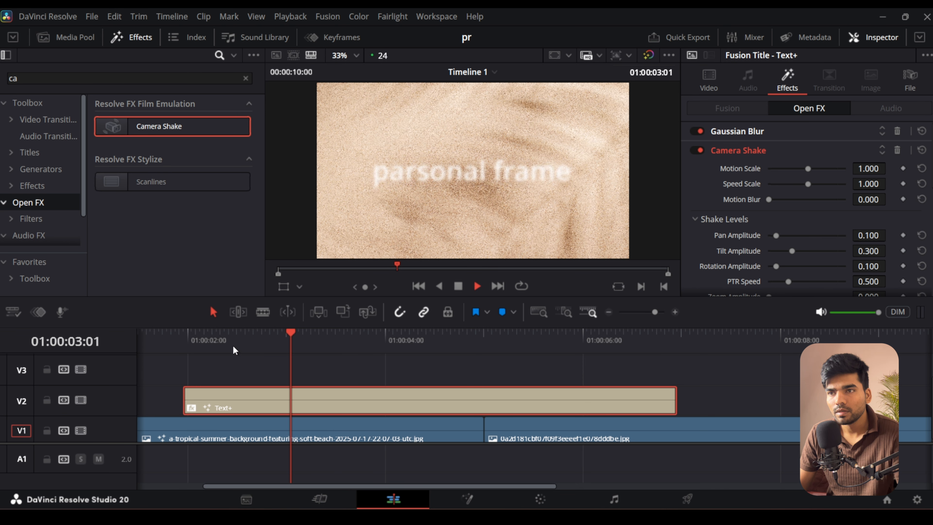
pyautogui.click(274, 351)
# Step: Try a lower strength for the Text+ title's Gaussian Blur, and turn the effect off
pyautogui.click(352, 420)
pyautogui.click(396, 394)
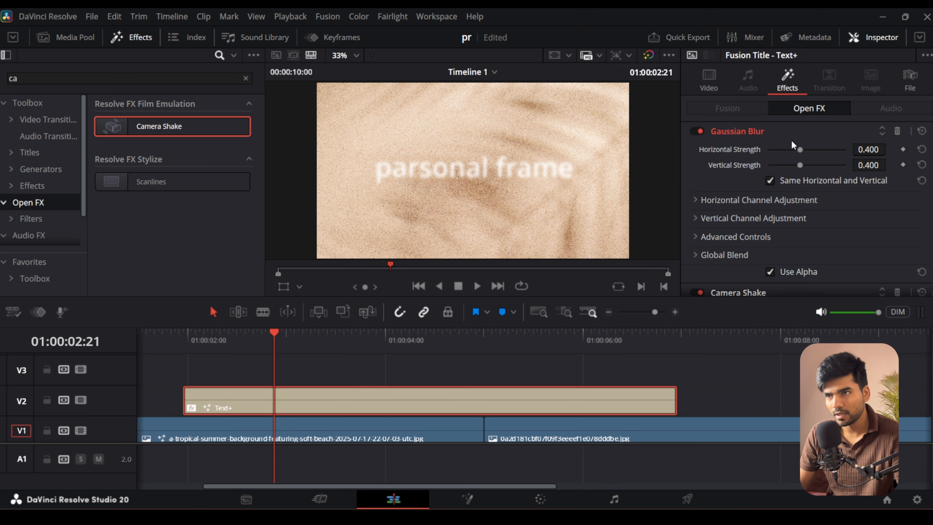
pyautogui.moveTo(801, 151); pyautogui.dragTo(789, 150)
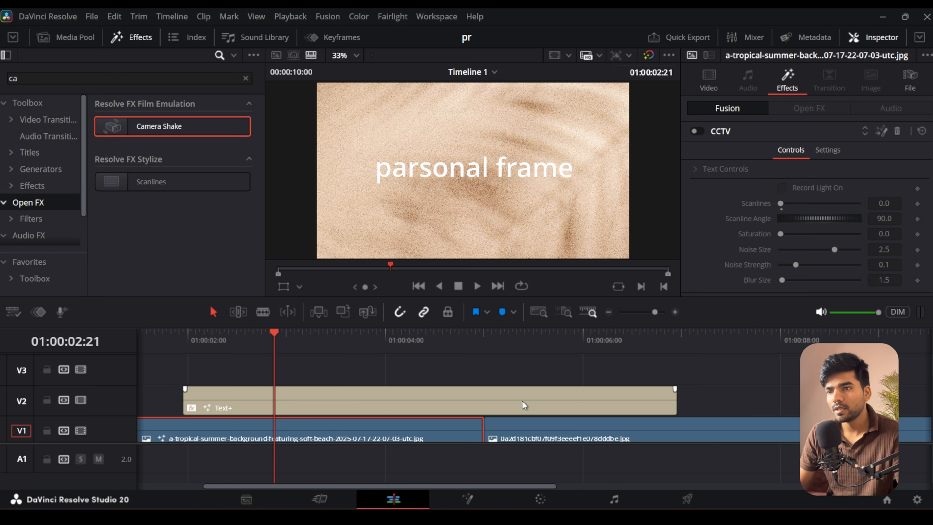
# Step: Review the Camera Shake settings of the Text+ title, including its shake levels, shake quality and blanking handling
pyautogui.click(522, 403)
pyautogui.scroll(-1, 735, 163)
pyautogui.click(753, 290)
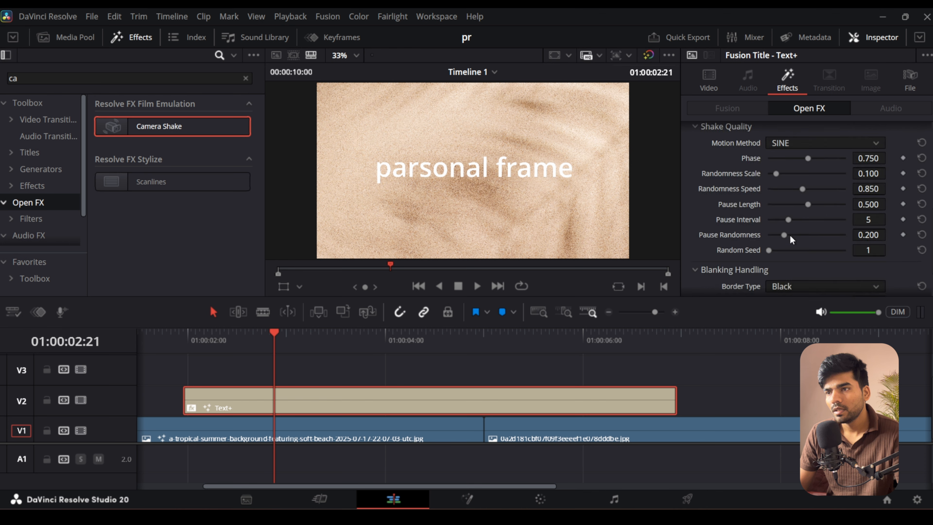
pyautogui.scroll(4, 806, 202)
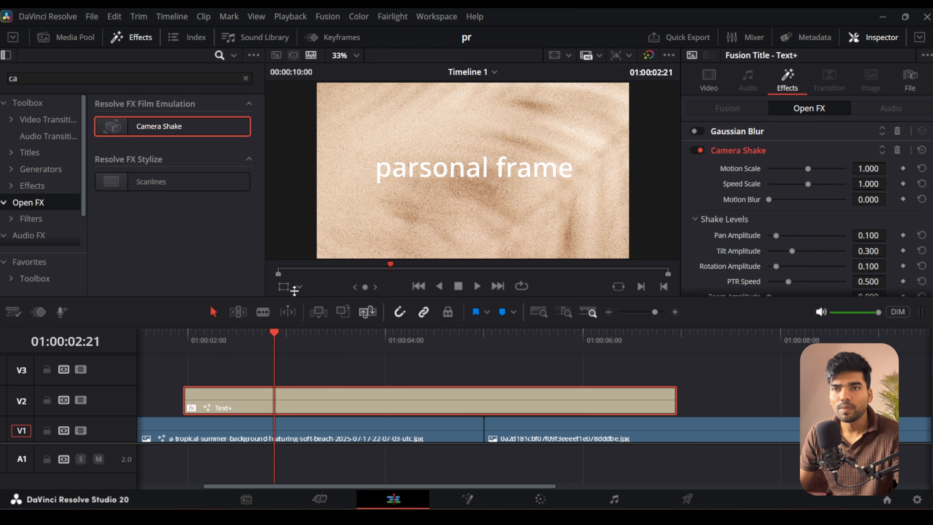
pyautogui.scroll(-2, 34, 228)
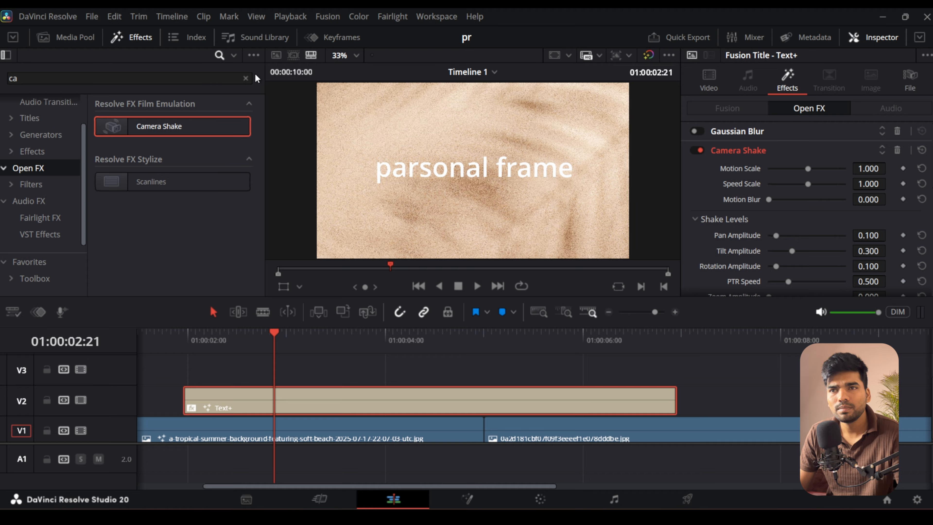
# Step: Clear the effects search and switch from the effects library to the Media Pool
pyautogui.click(246, 78)
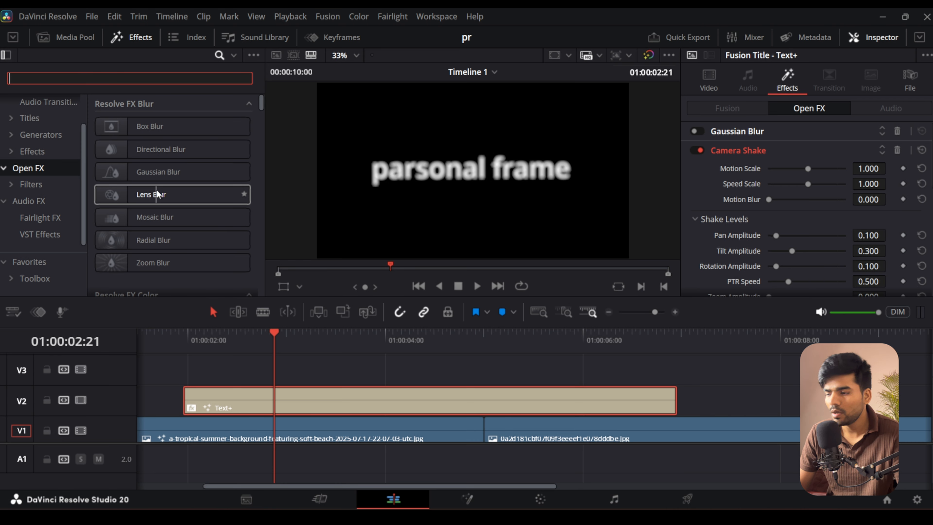
pyautogui.click(379, 367)
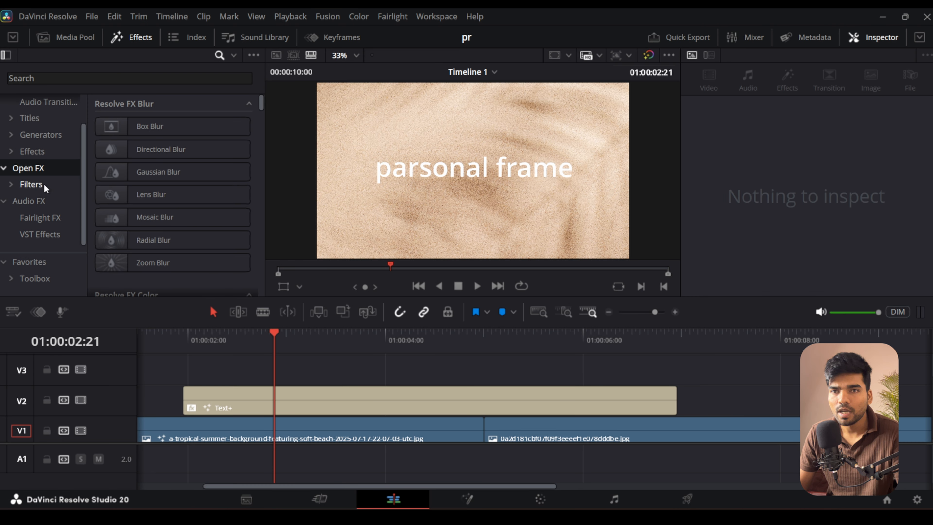
pyautogui.scroll(2, 62, 121)
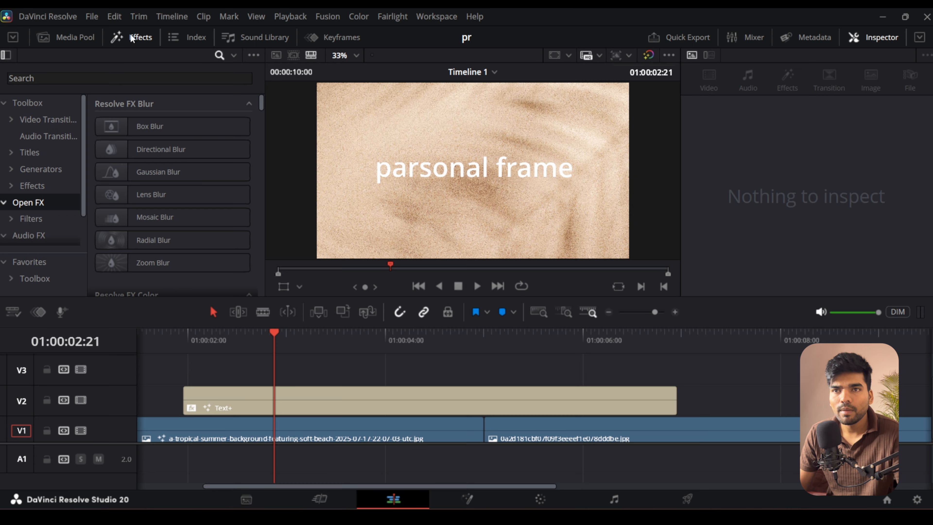
pyautogui.click(78, 39)
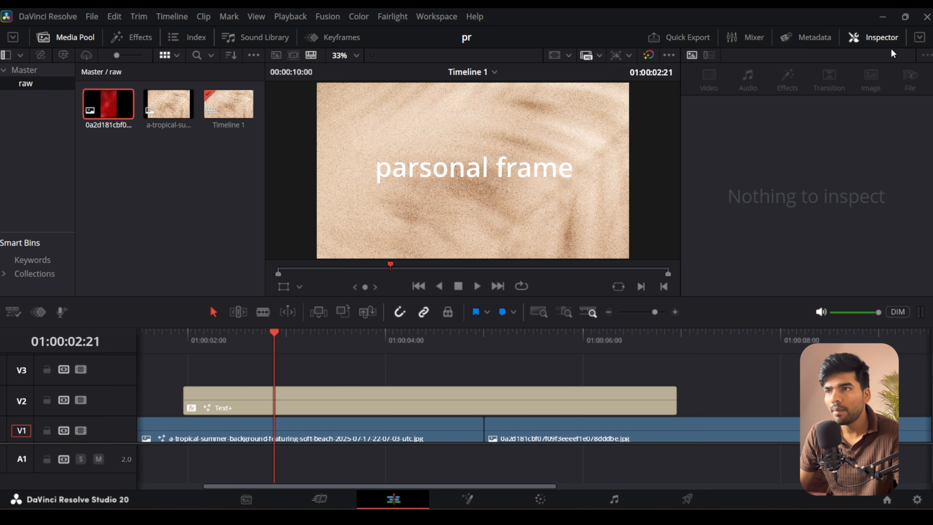
# Step: Examine the Text+ title's text options and its Transform, Cropping and Composite settings
pyautogui.click(345, 394)
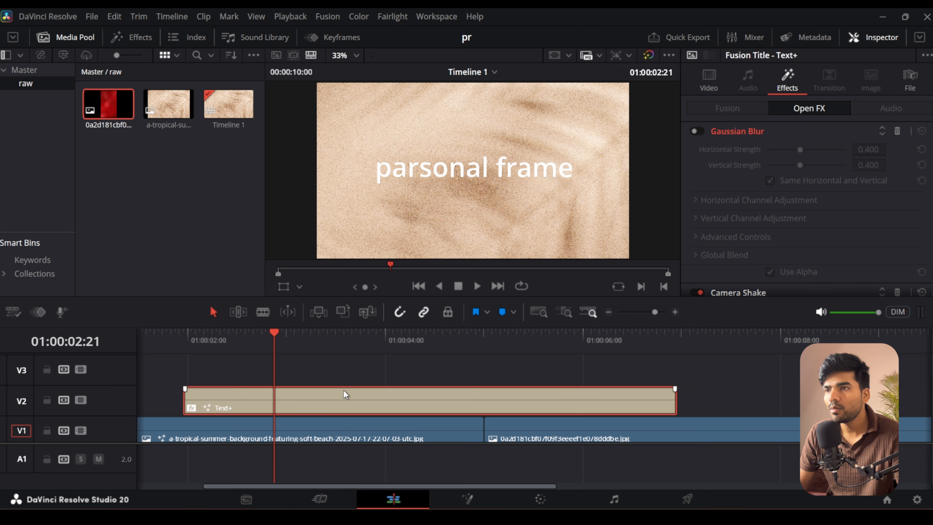
pyautogui.click(705, 81)
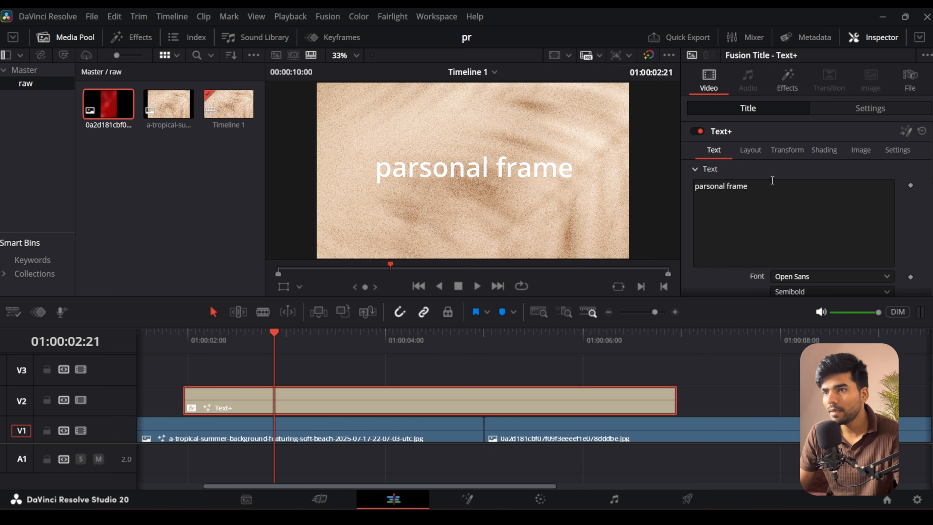
pyautogui.click(869, 110)
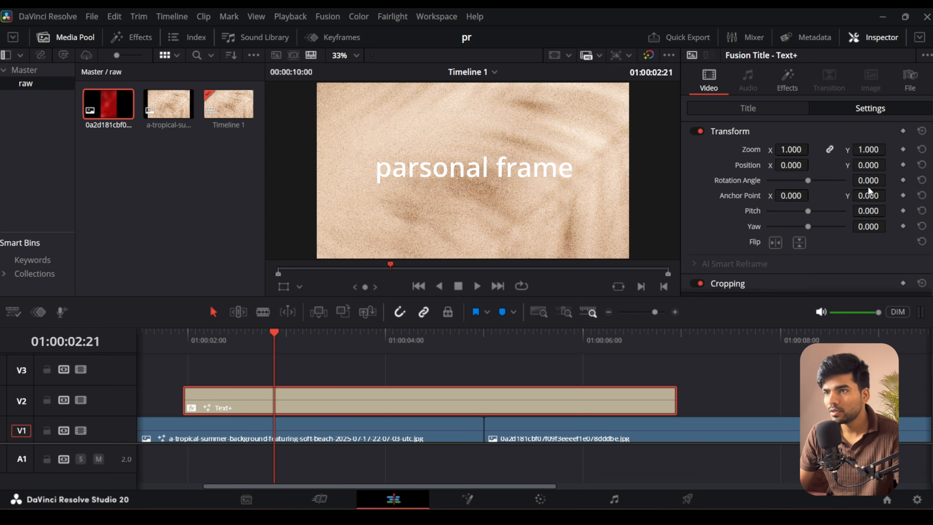
pyautogui.scroll(-3, 833, 147)
pyautogui.scroll(3, 833, 173)
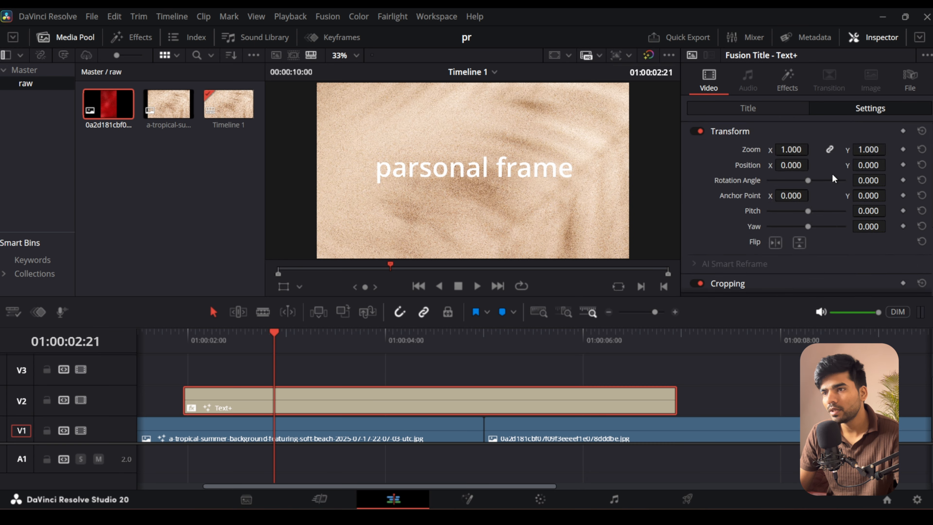
pyautogui.scroll(-3, 833, 179)
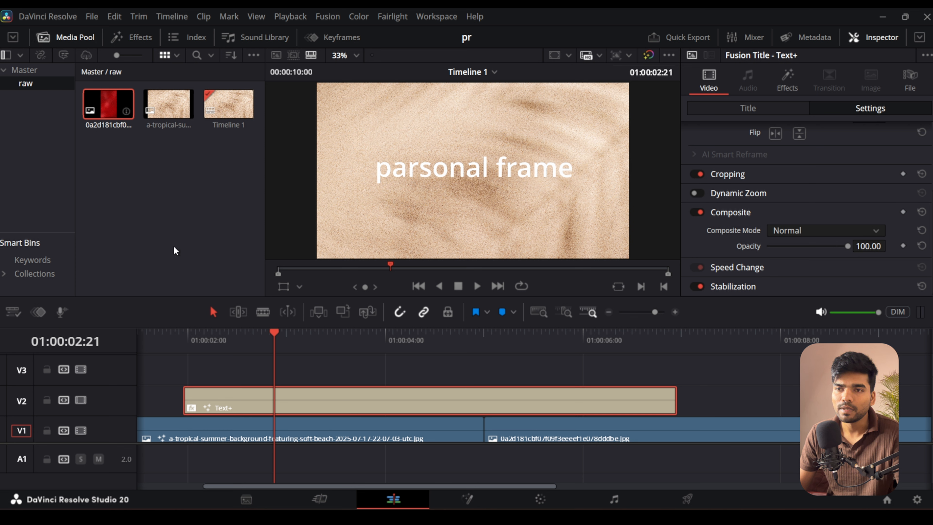
pyautogui.click(279, 378)
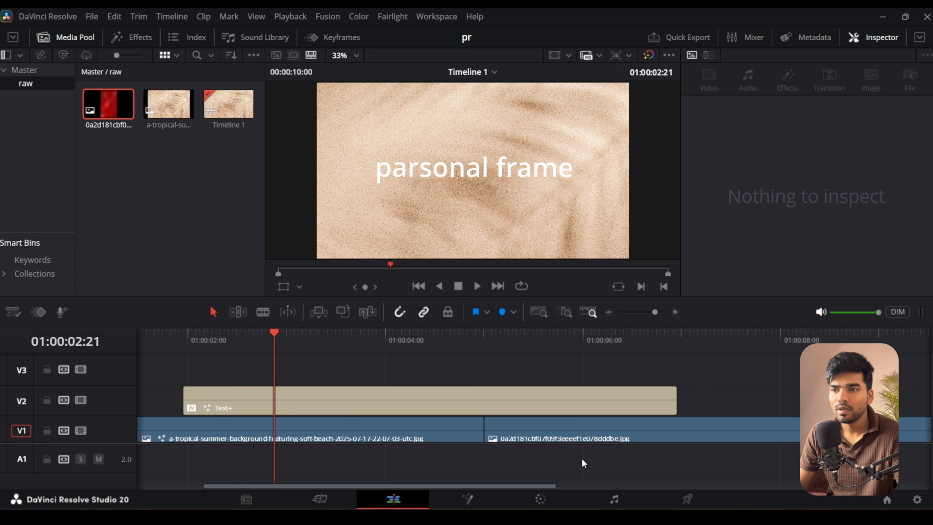
# Step: Move the red image from V1 to V3 above the title and set its zoom to 0.210
pyautogui.moveTo(538, 439); pyautogui.dragTo(299, 378)
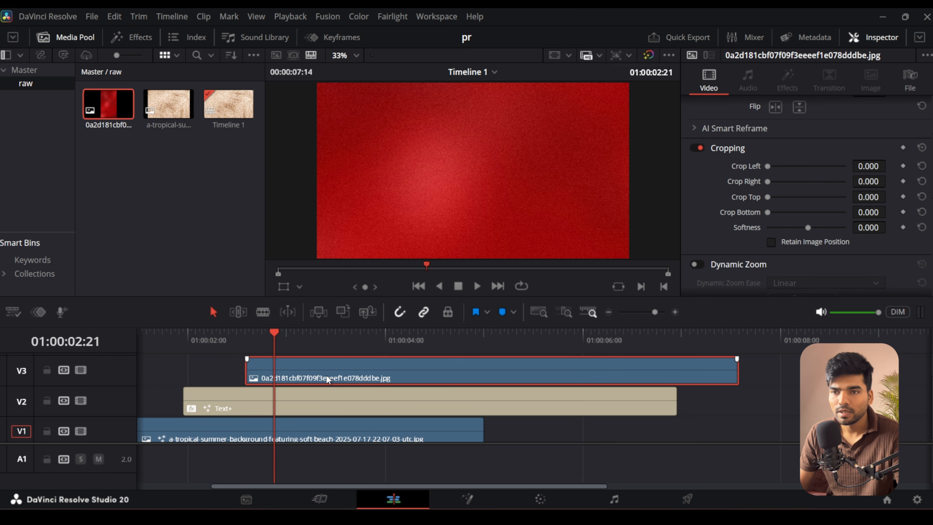
pyautogui.scroll(3, 862, 141)
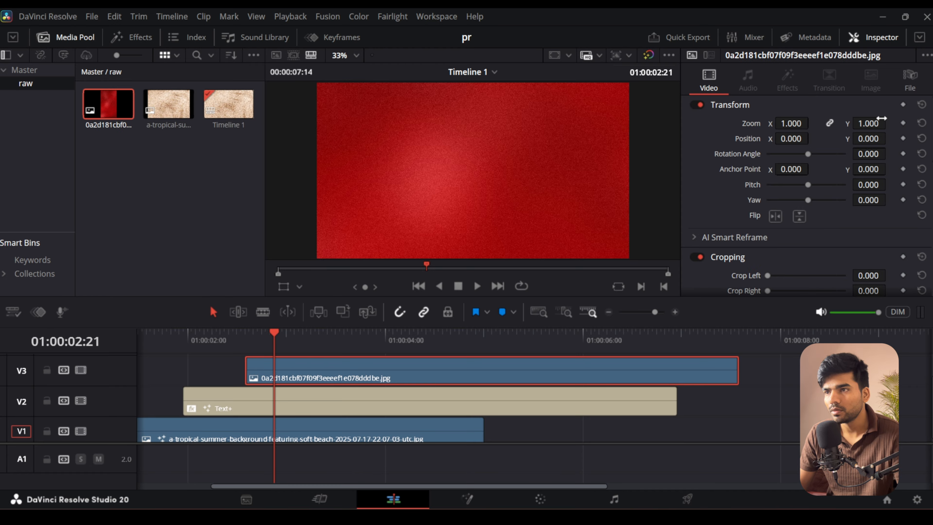
pyautogui.moveTo(880, 120); pyautogui.dragTo(856, 121)
# Step: Delete the Text+ title from V2 and move the red image down from V3 to V2
pyautogui.click(481, 412)
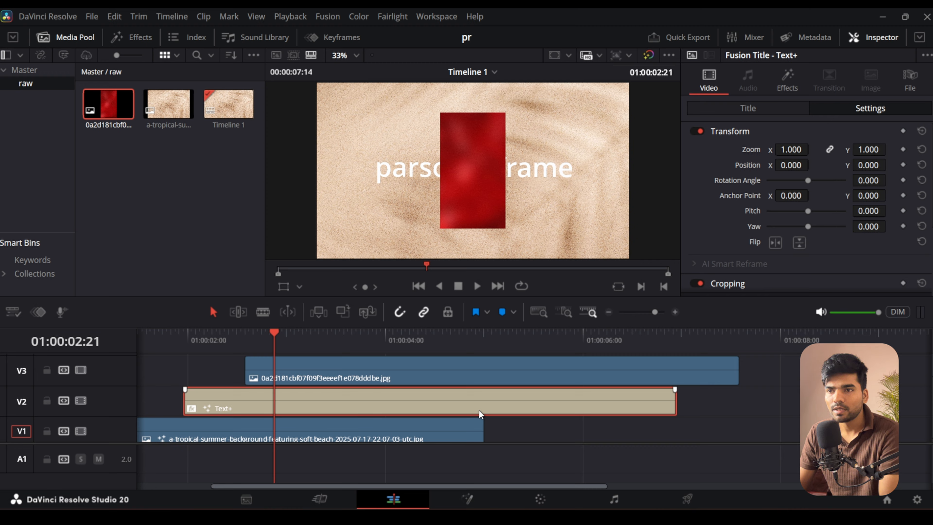
pyautogui.press('Delete')
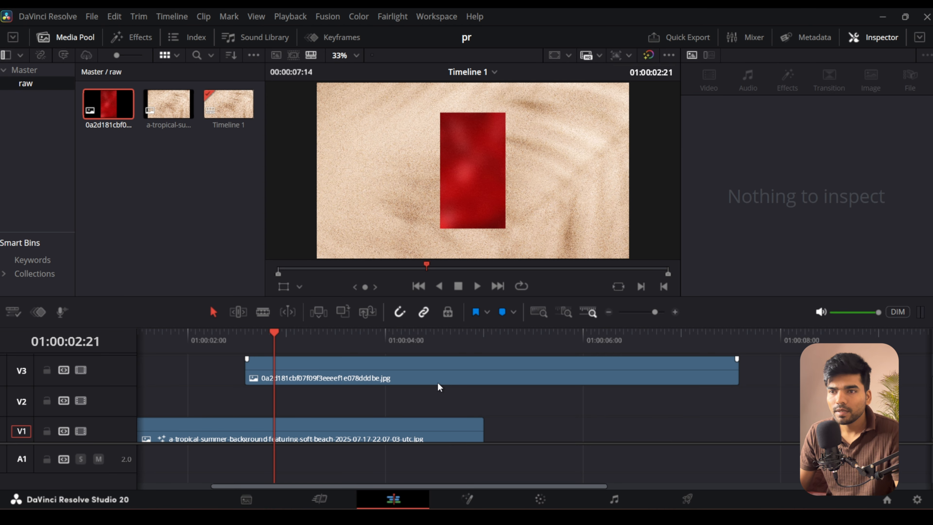
pyautogui.moveTo(408, 379); pyautogui.dragTo(401, 398)
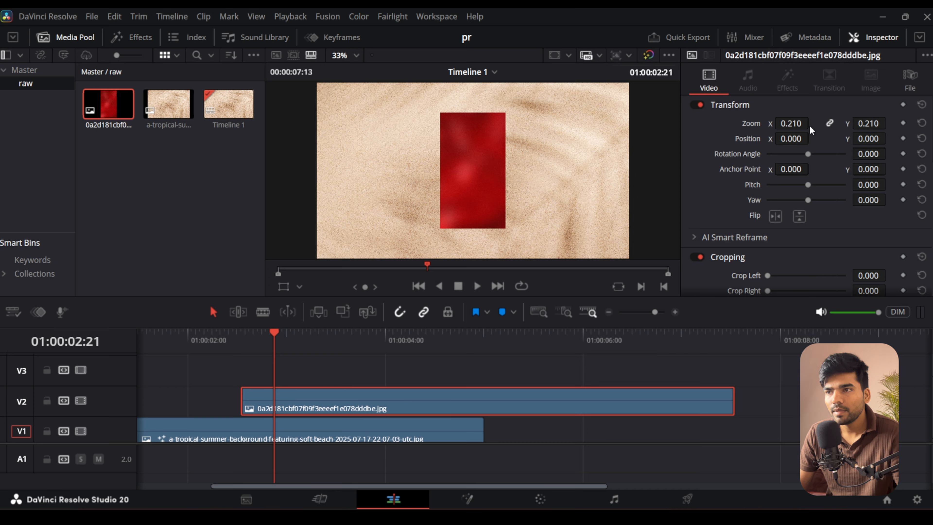
# Step: Try zoom 0.170, position X -26 and Y -5, rotation 1.3, anchor point Y -46 and pitch -0.744 on the red image
pyautogui.moveTo(867, 139); pyautogui.dragTo(889, 123)
pyautogui.moveTo(783, 140)
pyautogui.mouseDown()
pyautogui.moveTo(764, 141)
pyautogui.moveTo(773, 140)
pyautogui.mouseUp()
pyautogui.moveTo(864, 155)
pyautogui.mouseDown()
pyautogui.moveTo(889, 169)
pyautogui.moveTo(848, 169)
pyautogui.moveTo(858, 169)
pyautogui.mouseUp()
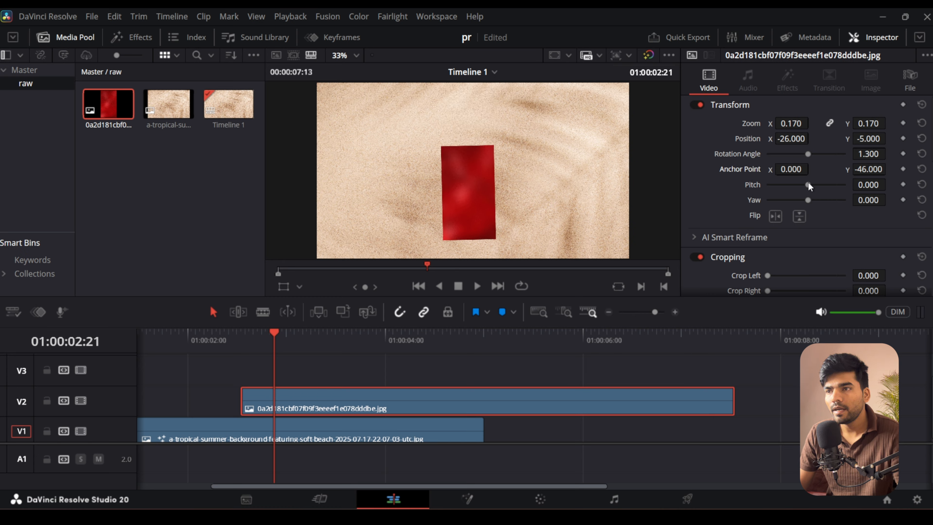
pyautogui.moveTo(810, 185); pyautogui.dragTo(789, 183)
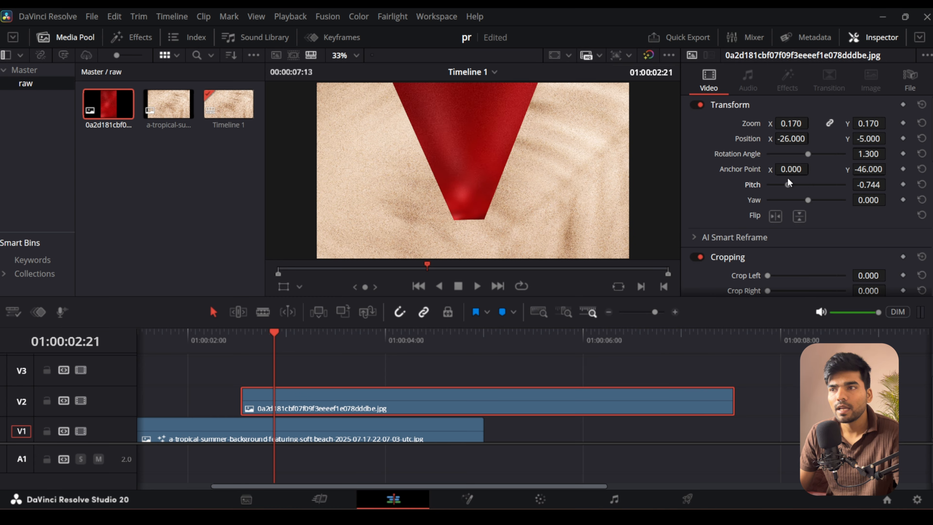
# Step: Reset the red image's Transform settings and set its zoom to 0.190
pyautogui.click(922, 105)
pyautogui.scroll(-8, 889, 124)
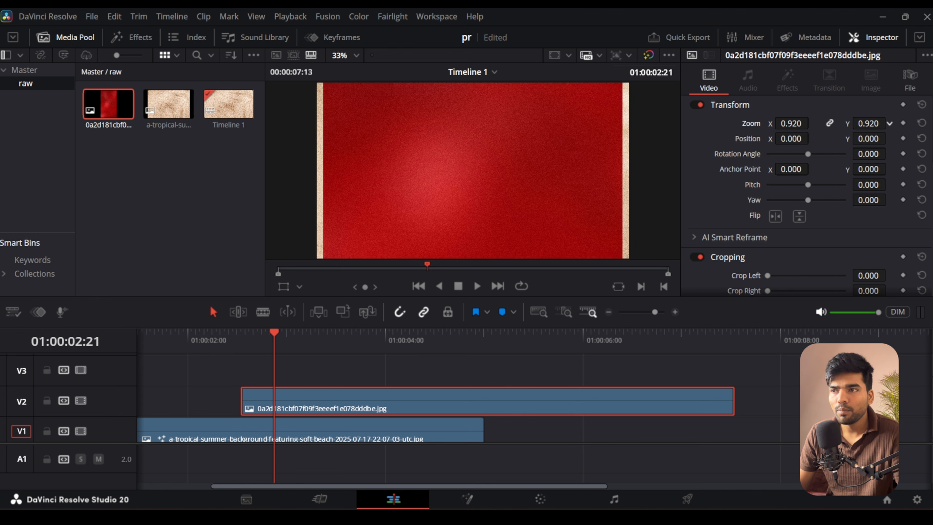
pyautogui.moveTo(866, 124); pyautogui.dragTo(831, 123)
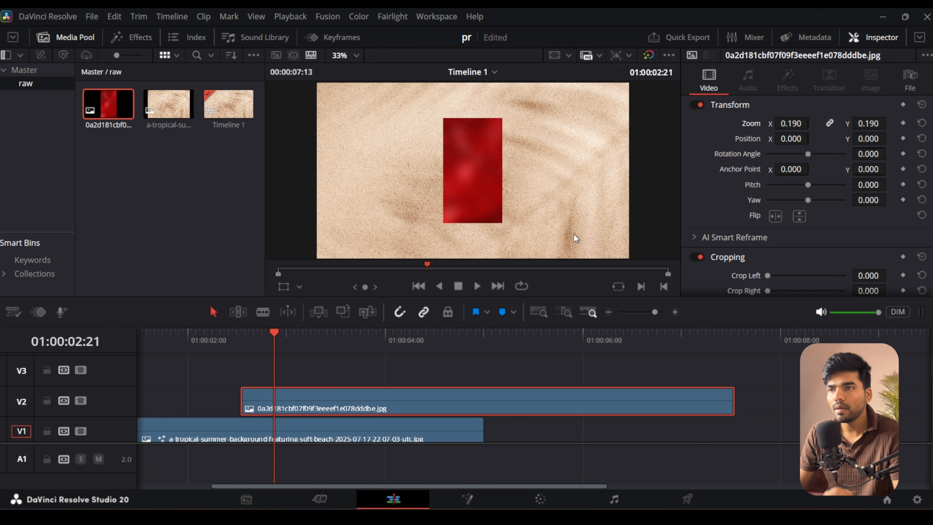
# Step: Enlarge the red image to zoom 0.210 with the viewer's on-screen Transform handles, and turn the handles off
pyautogui.click(283, 287)
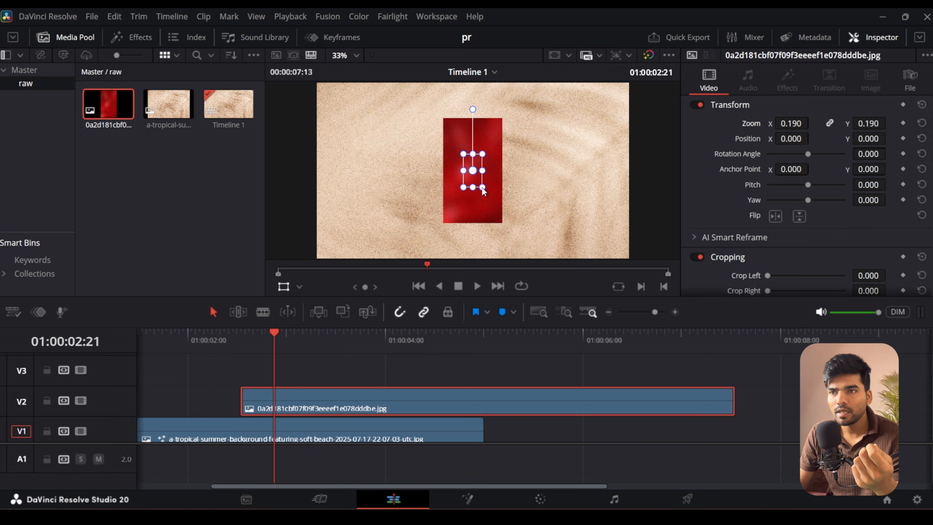
pyautogui.moveTo(483, 187); pyautogui.dragTo(488, 168)
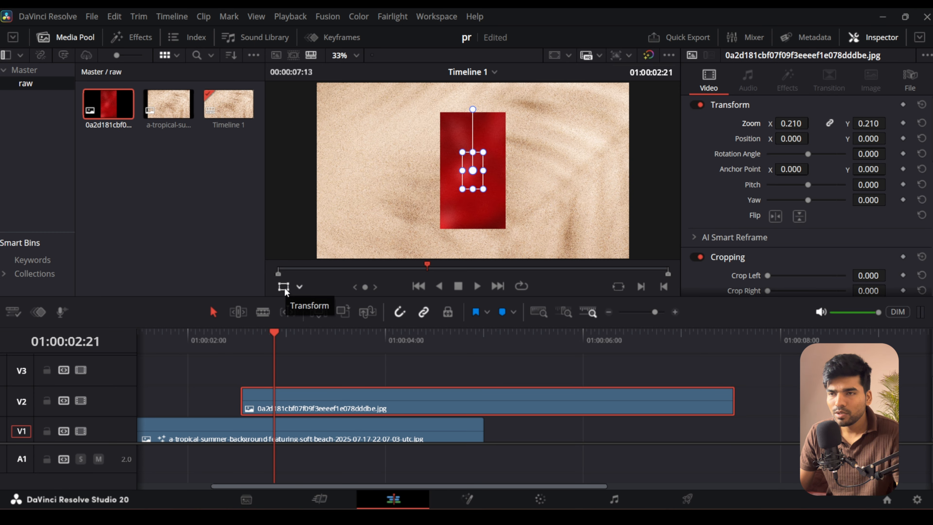
pyautogui.click(283, 288)
# Step: Crop the red image's top and bottom so a nearly square block remains, and collapse the Cropping settings
pyautogui.scroll(-2, 811, 229)
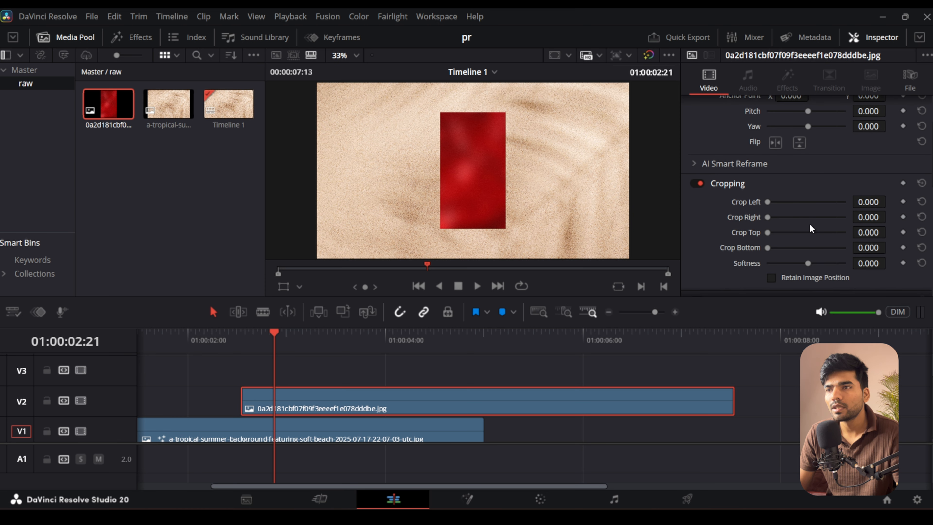
pyautogui.moveTo(863, 247); pyautogui.dragTo(874, 232)
pyautogui.click(822, 180)
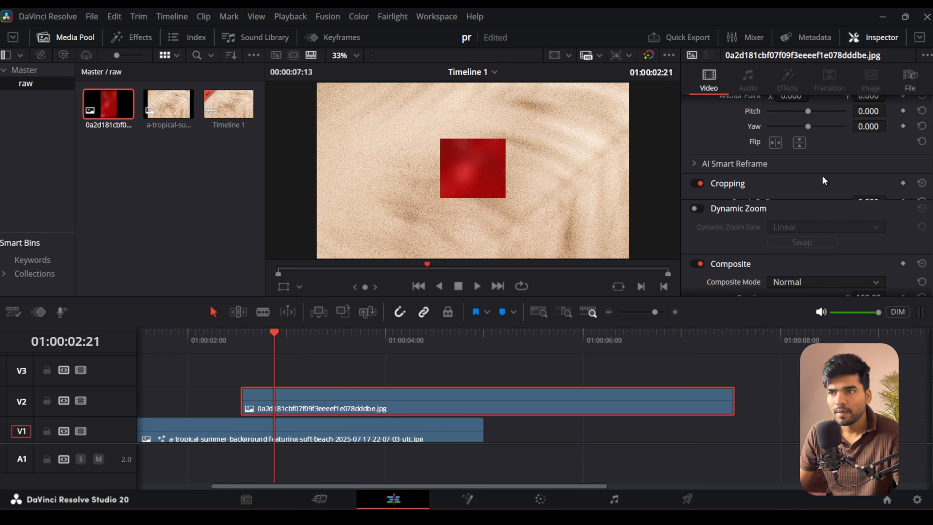
# Step: Turn on Dynamic Zoom for the red image and play the clip to preview the movement
pyautogui.scroll(-1, 716, 173)
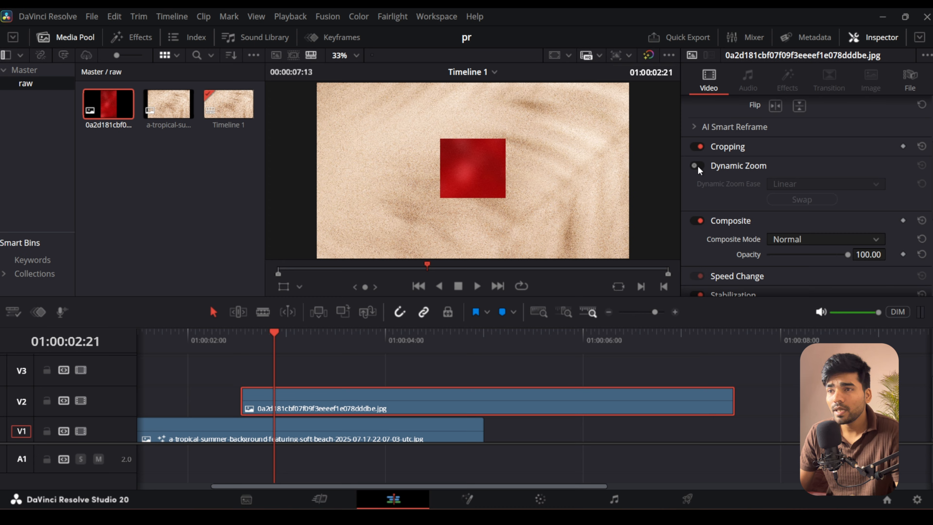
pyautogui.click(695, 166)
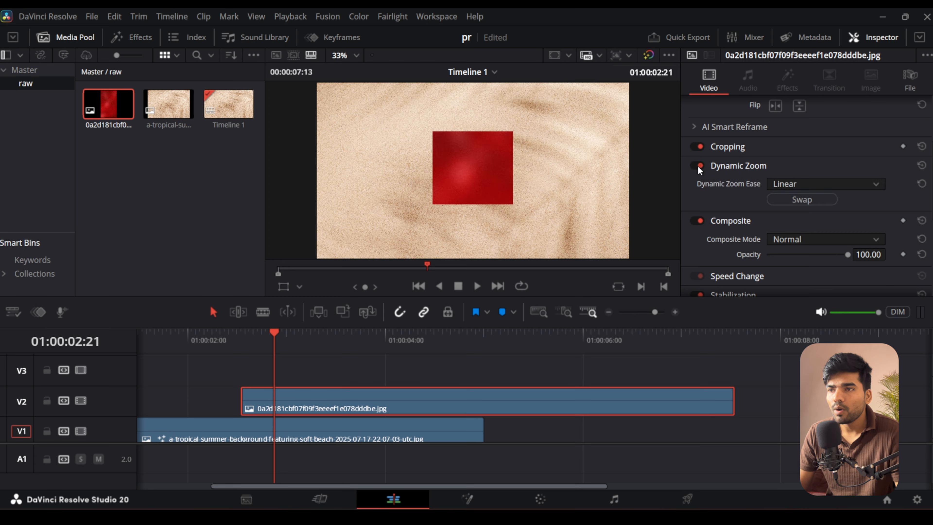
pyautogui.press('space')
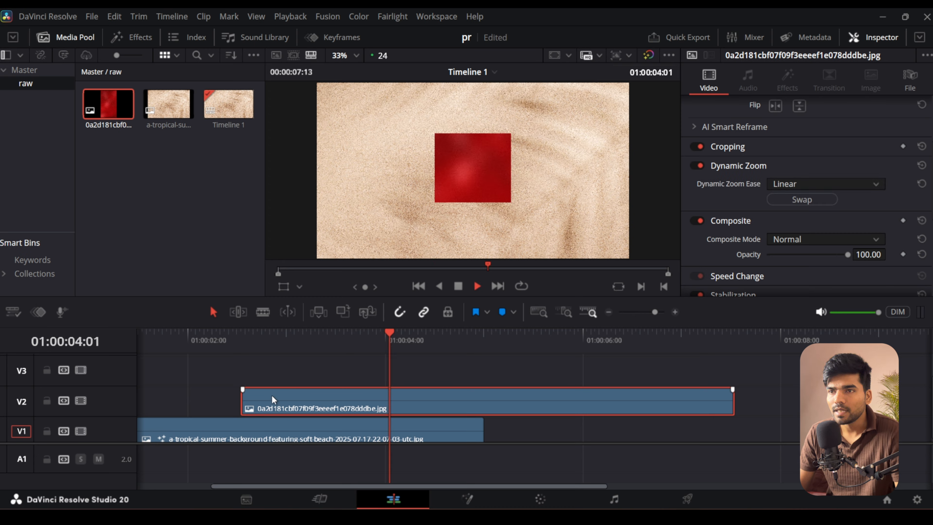
pyautogui.press('space')
pyautogui.click(242, 340)
pyautogui.press('space')
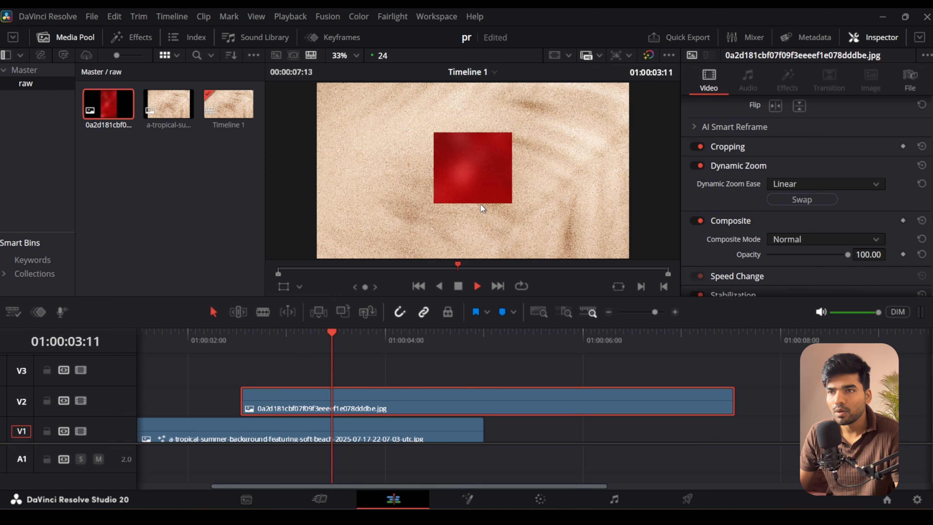
pyautogui.press('space')
pyautogui.scroll(5, 490, 182)
pyautogui.press('space')
pyautogui.press('space')
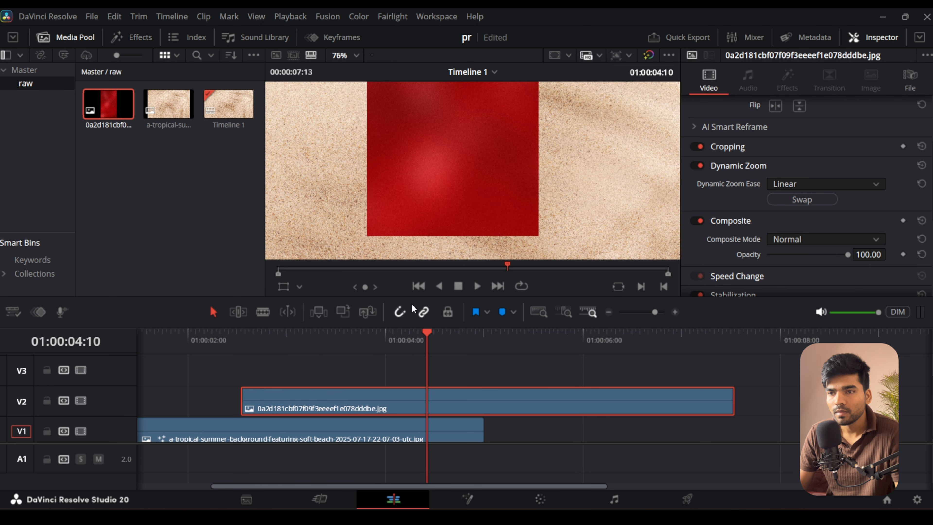
# Step: Split the red image clip at 01:00:04:10, swap the first part's Dynamic Zoom direction and preview it
pyautogui.hotkey('ctrl', 'b')
pyautogui.scroll(-2, 477, 207)
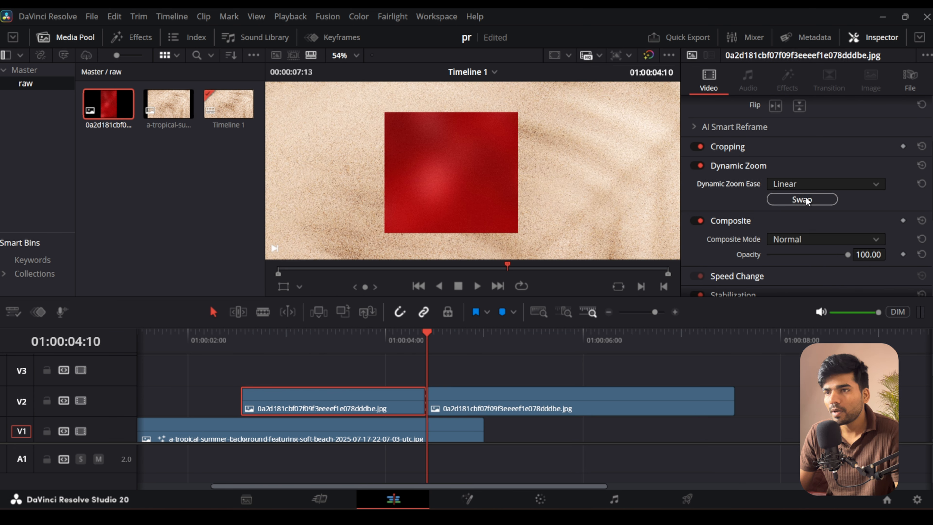
pyautogui.click(248, 342)
pyautogui.press('space')
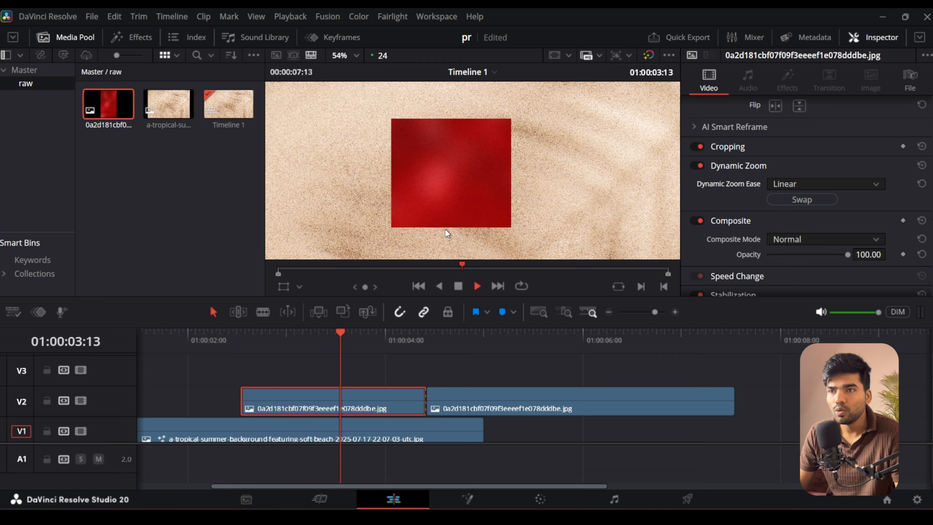
pyautogui.press('space')
# Step: Delete the second part of the red image clip and turn off Dynamic Zoom on the first part
pyautogui.click(533, 395)
pyautogui.press('Delete')
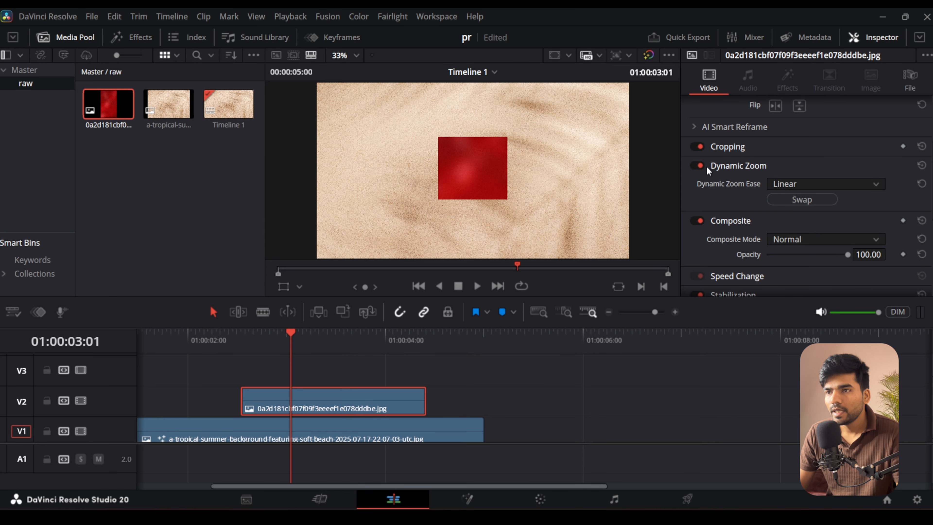
pyautogui.click(706, 167)
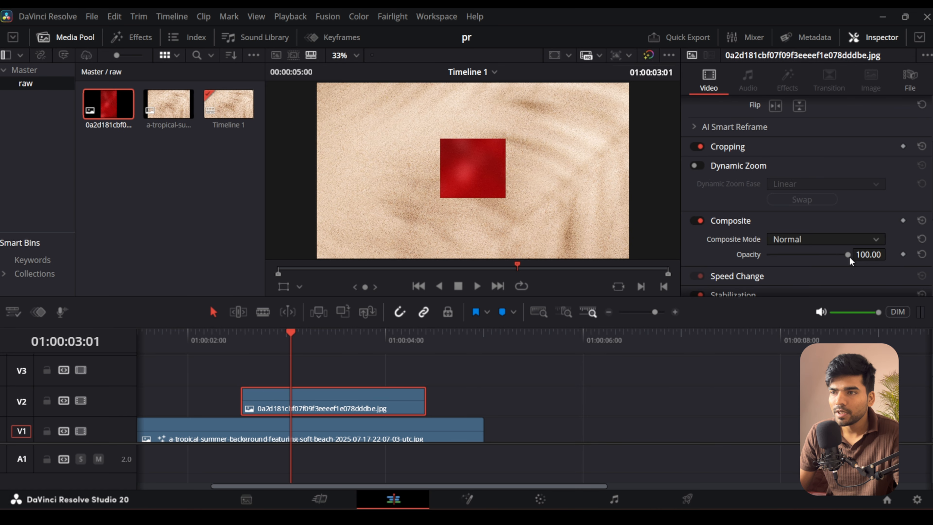
# Step: Try changing the red image's opacity, preview the composite modes and apply the Screen mode
pyautogui.moveTo(848, 254); pyautogui.dragTo(866, 254)
pyautogui.click(810, 239)
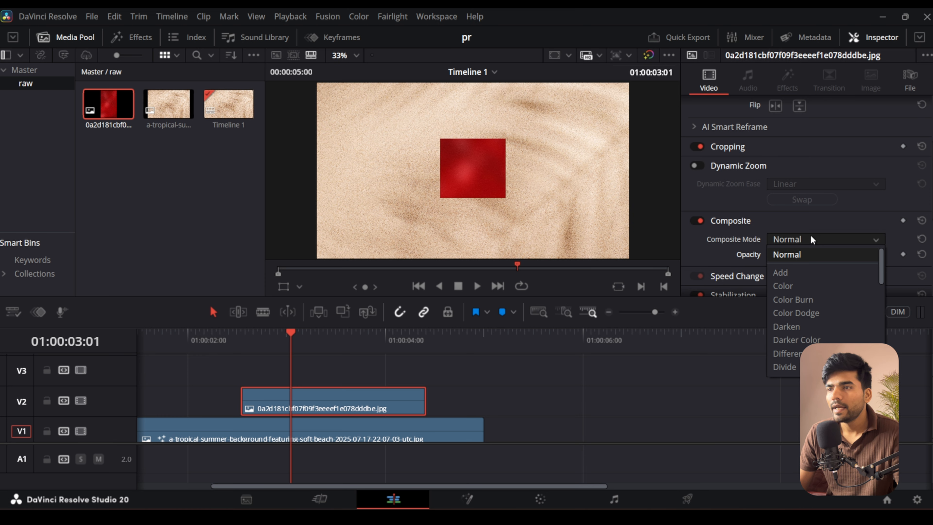
pyautogui.scroll(-2, 810, 310)
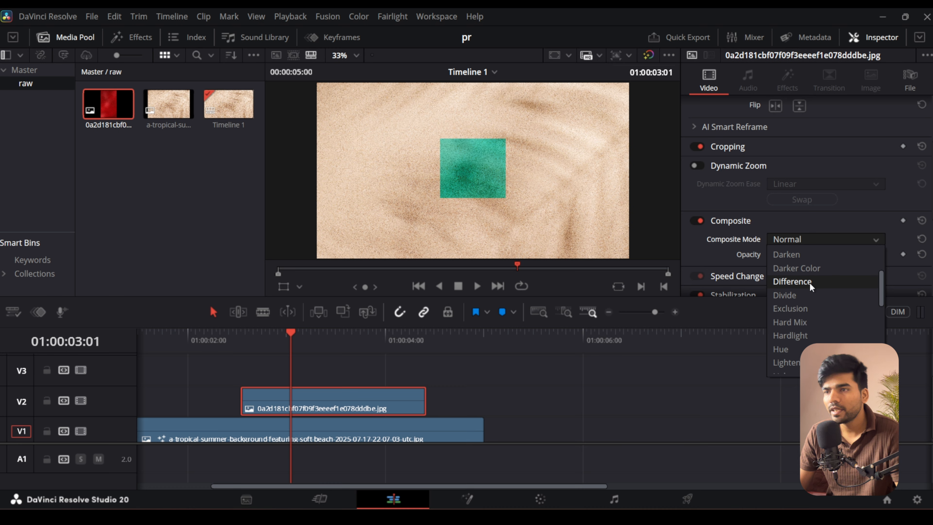
pyautogui.scroll(-2, 812, 288)
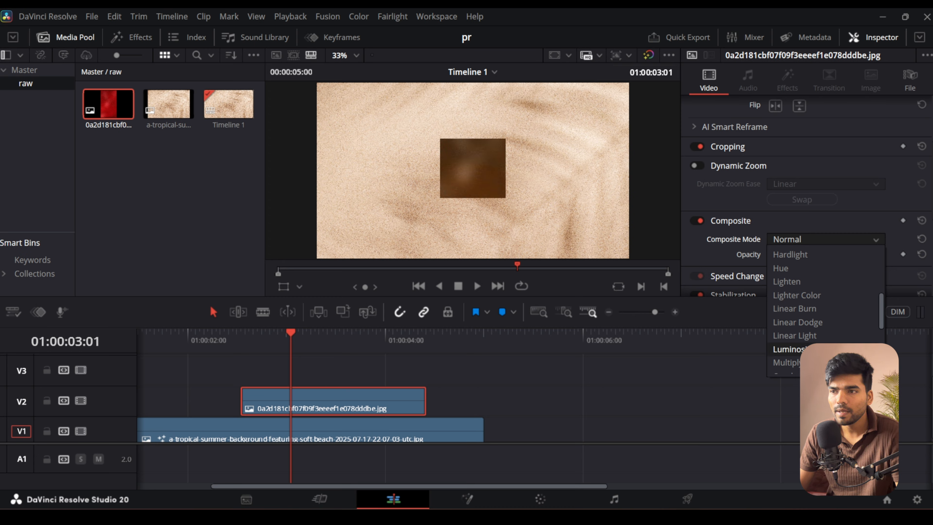
pyautogui.scroll(-3, 816, 298)
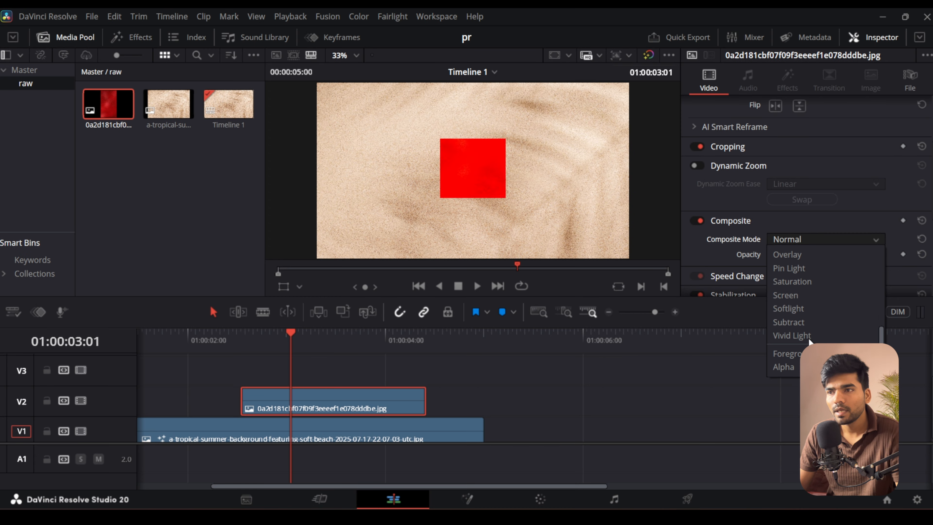
pyautogui.click(816, 299)
pyautogui.scroll(3, 490, 187)
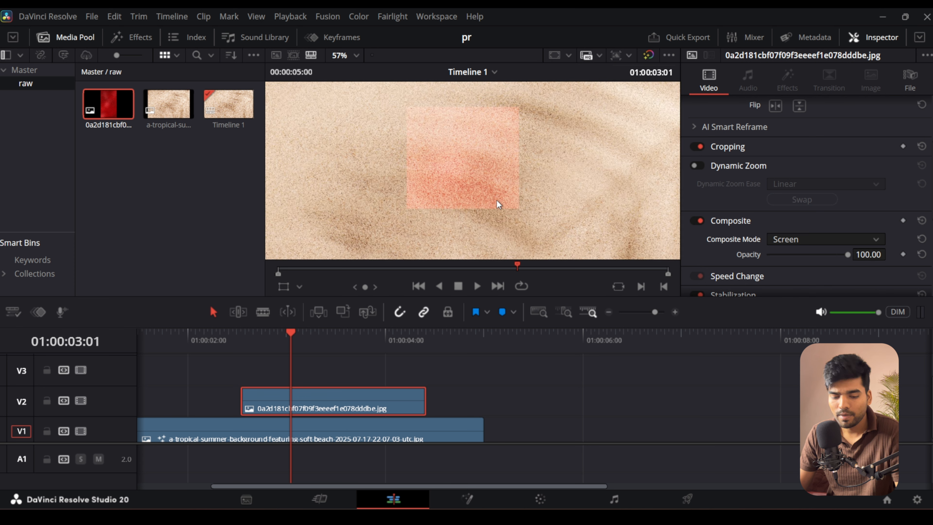
pyautogui.hotkey('shift', 'z')
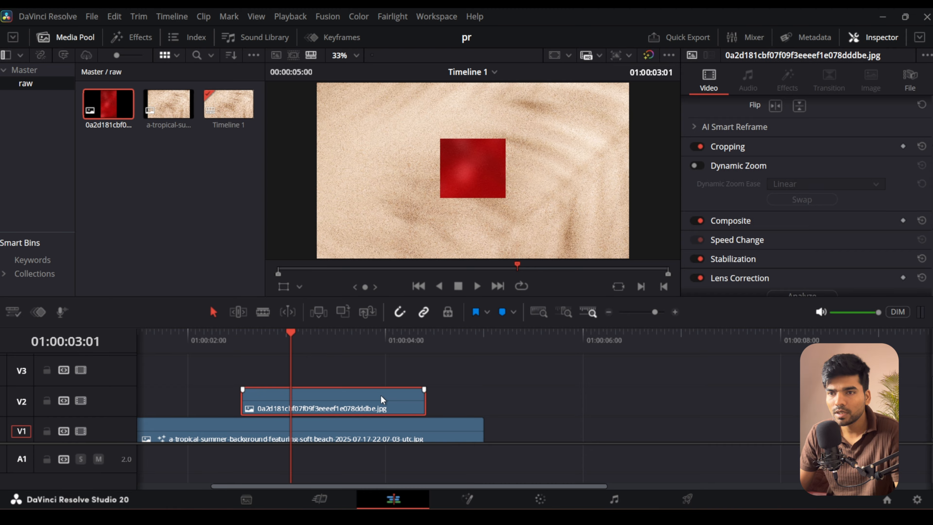
# Step: Examine the red image's Stabilization, Lens Correction, and Retime and Scaling settings, collapsing each section
pyautogui.scroll(-2, 771, 195)
pyautogui.click(772, 189)
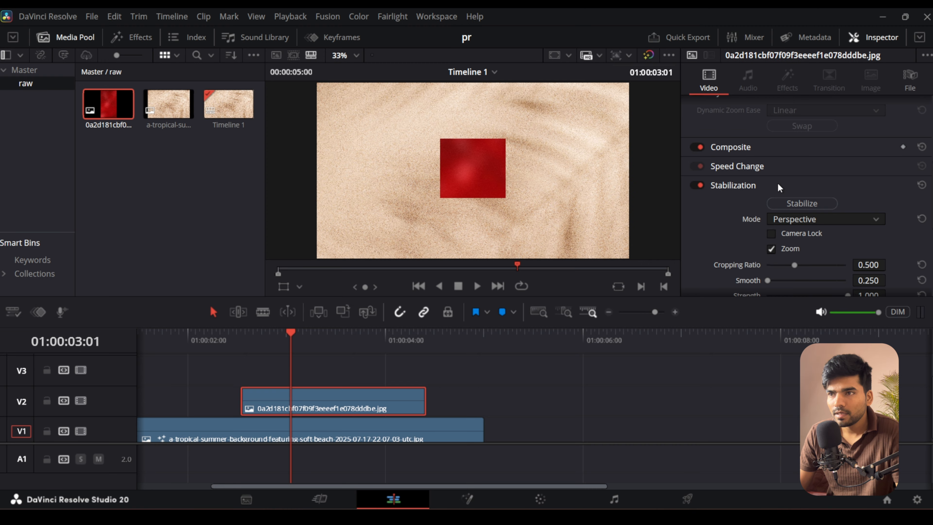
pyautogui.click(785, 185)
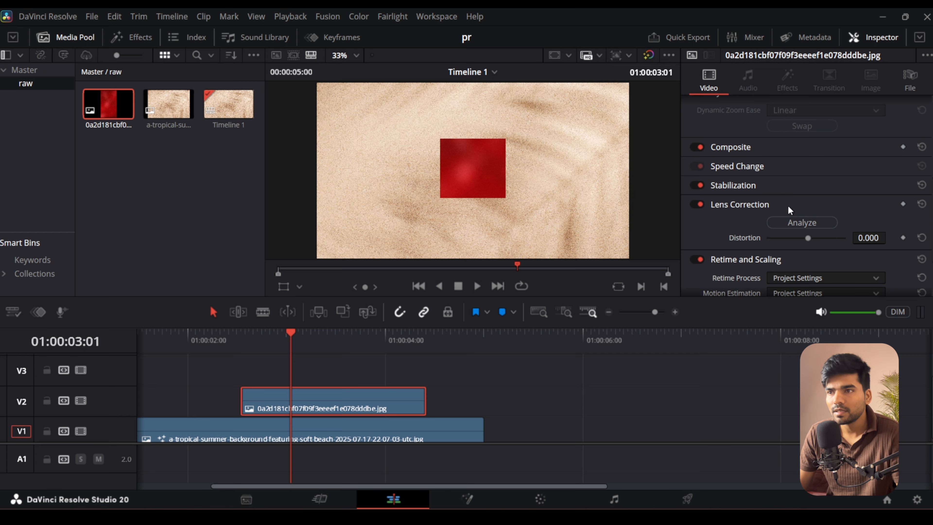
pyautogui.scroll(-3, 786, 235)
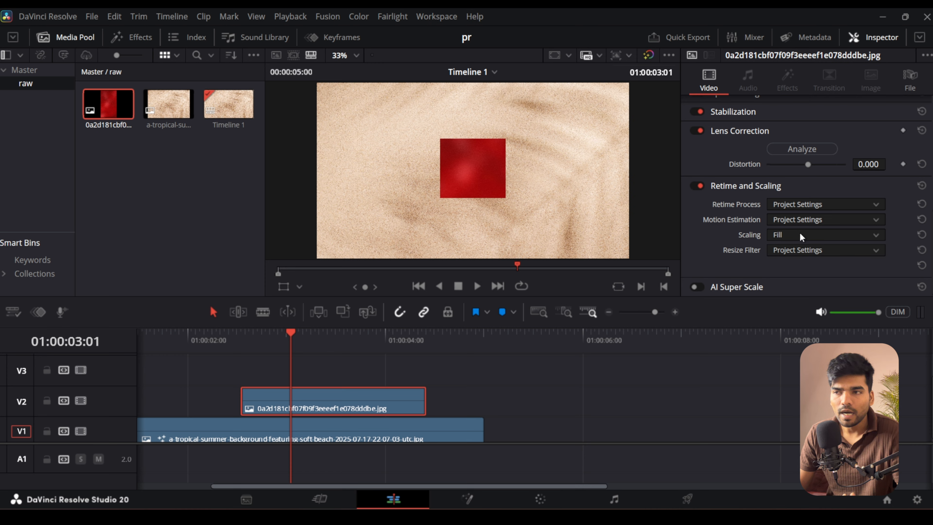
pyautogui.click(802, 251)
pyautogui.click(802, 250)
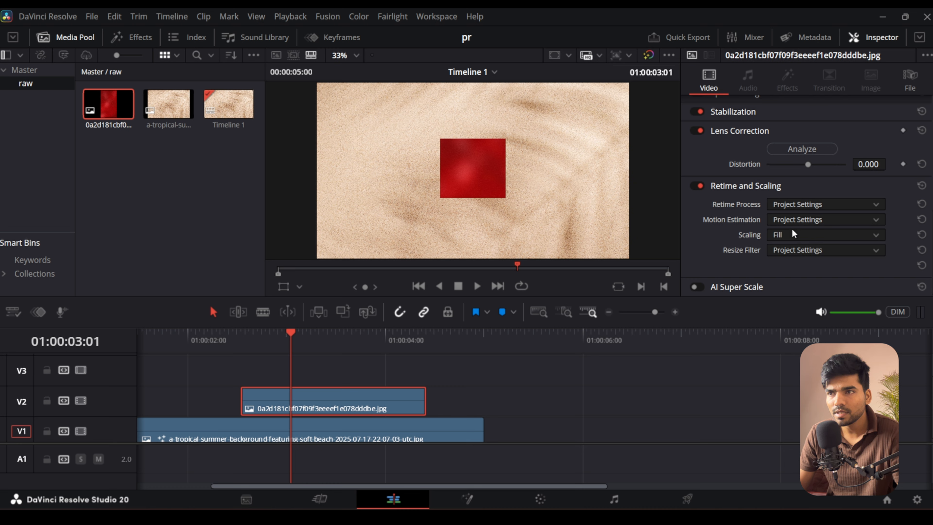
pyautogui.click(792, 186)
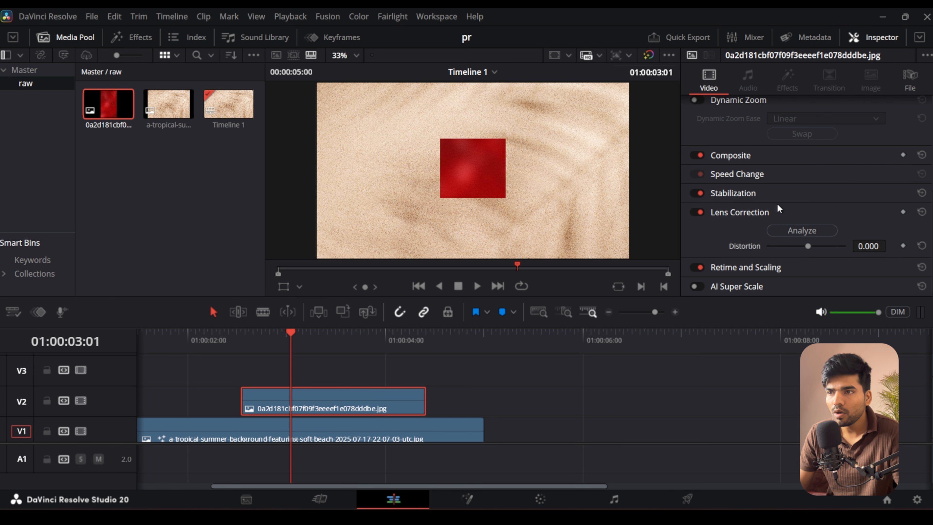
pyautogui.click(779, 211)
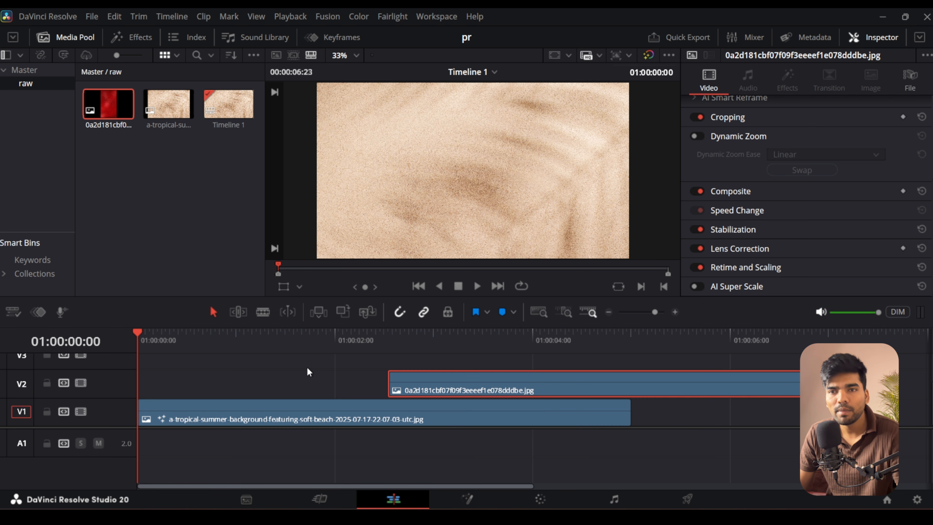
# Step: Try locking and unlocking track V1, and disabling and re-enabling its video
pyautogui.scroll(2, 161, 393)
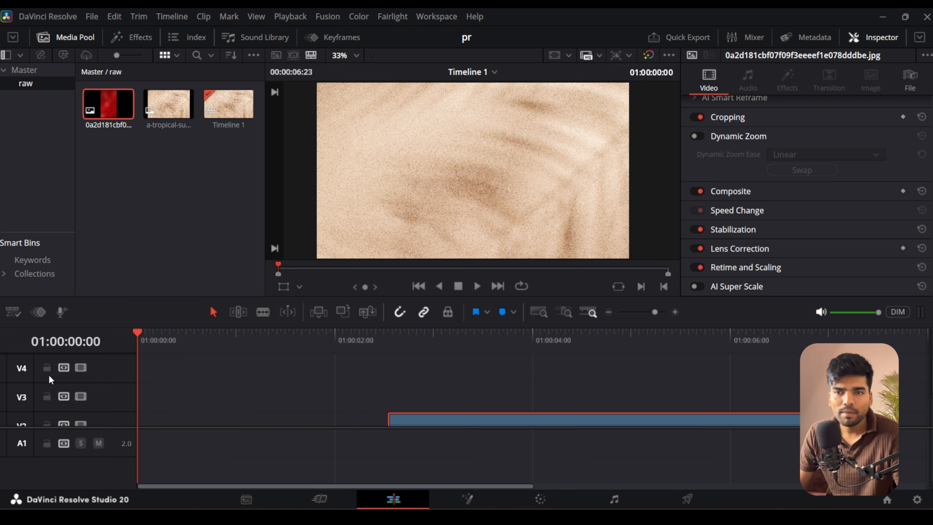
pyautogui.scroll(-2, 144, 394)
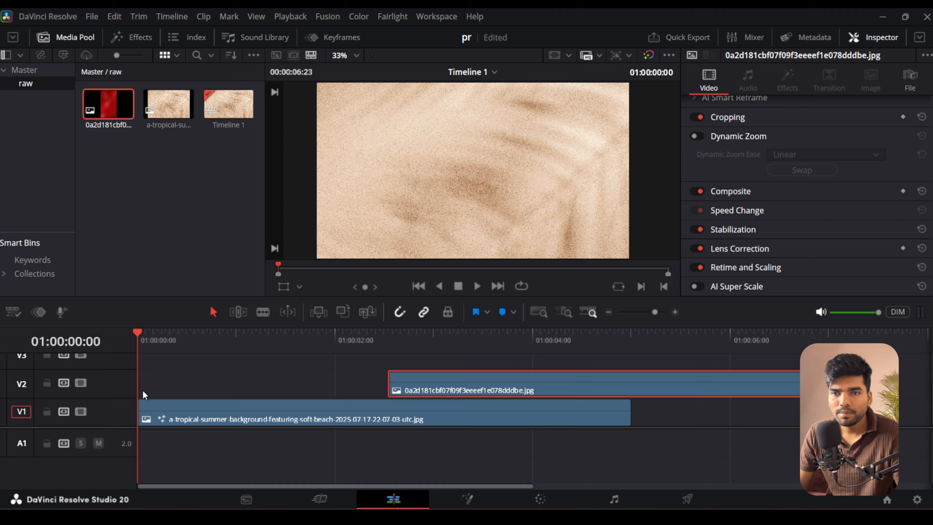
pyautogui.click(200, 413)
pyautogui.click(47, 412)
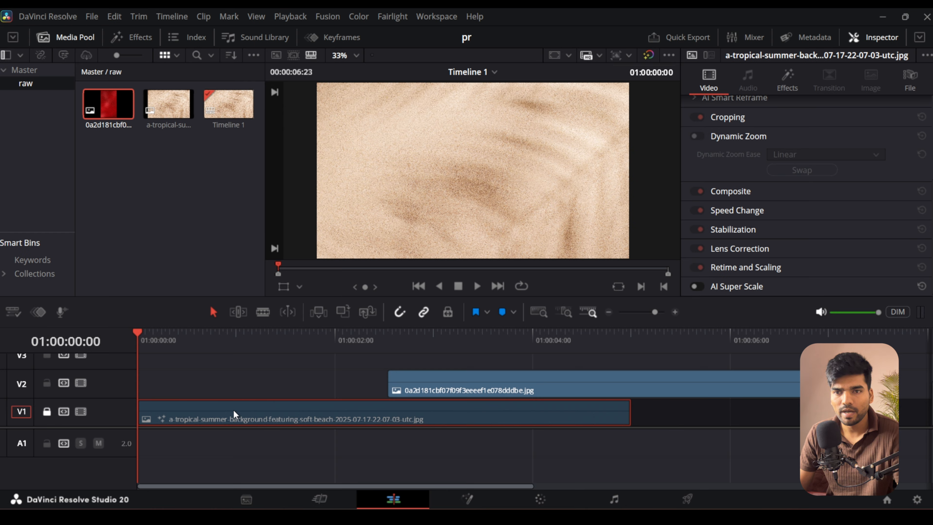
pyautogui.click(45, 413)
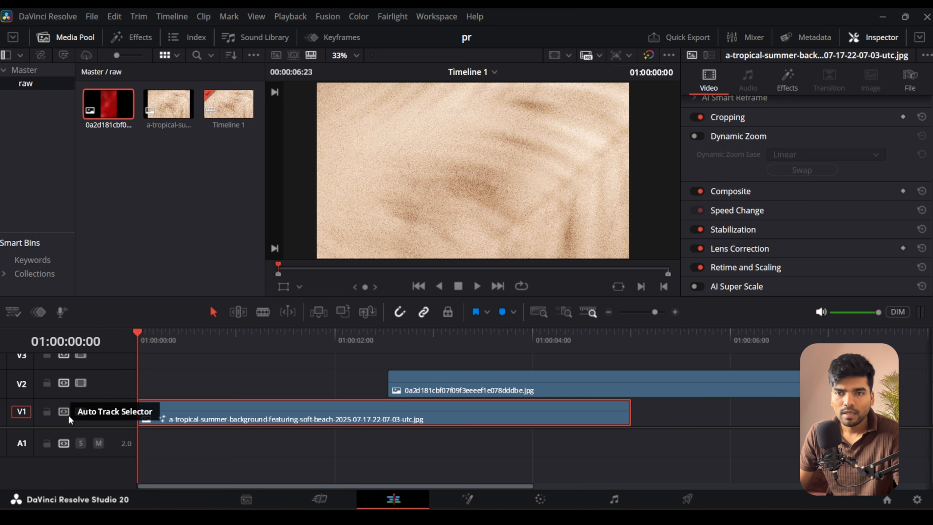
pyautogui.click(81, 411)
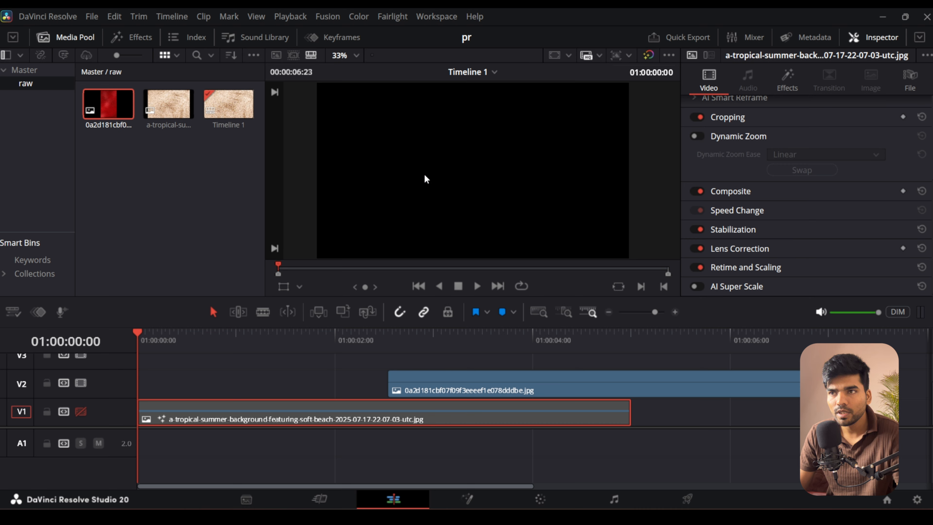
pyautogui.click(81, 411)
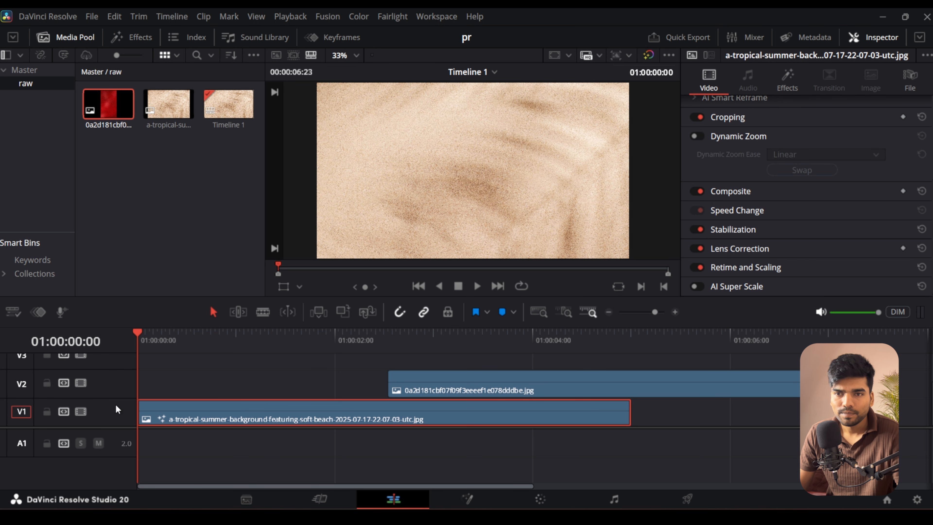
# Step: Enable Display Stacked Timelines, add a second timeline tab and switch back to Timeline 1
pyautogui.click(13, 315)
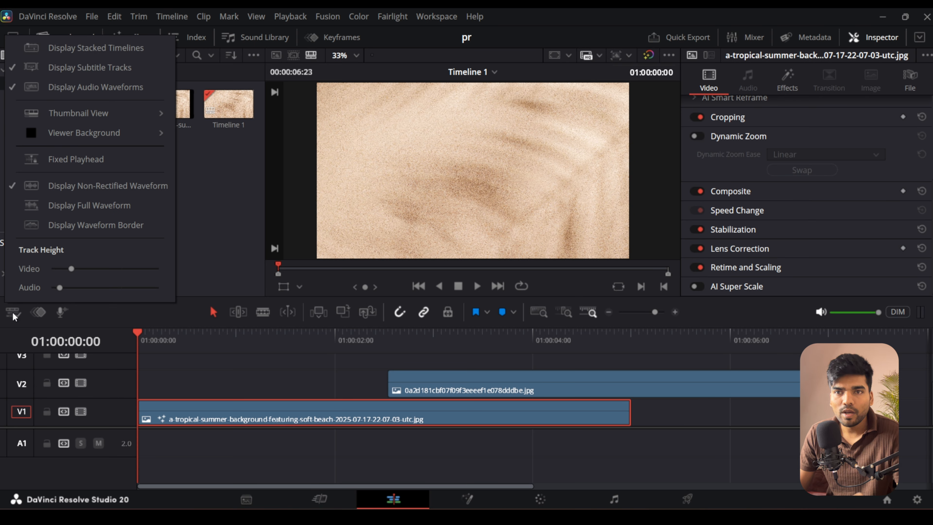
pyautogui.click(81, 50)
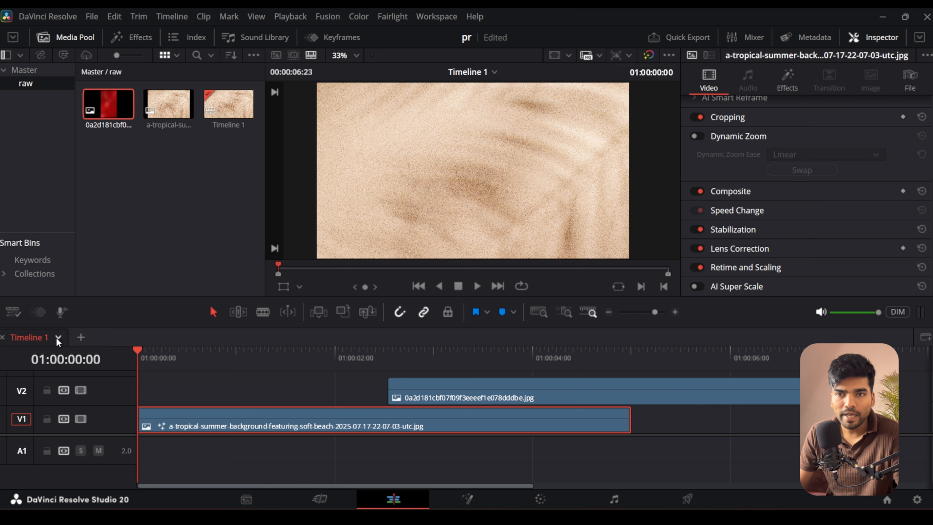
pyautogui.click(80, 337)
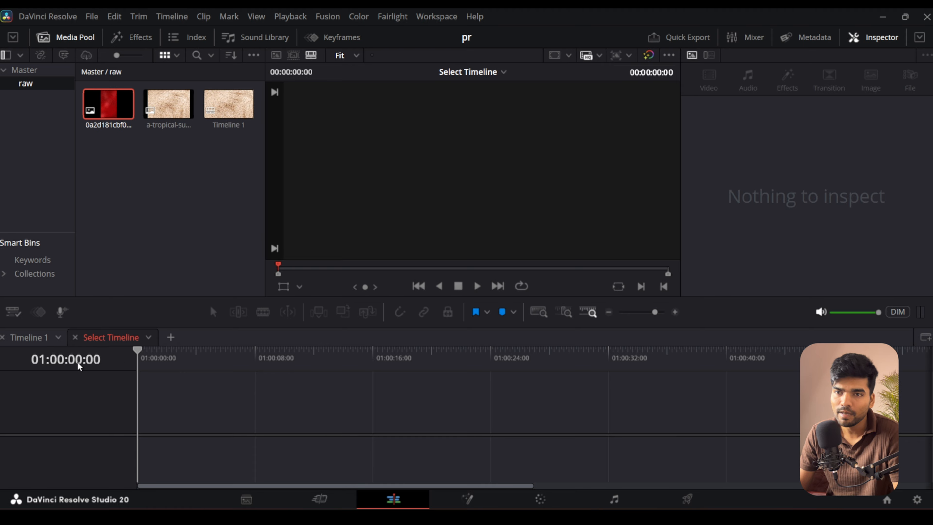
pyautogui.click(37, 336)
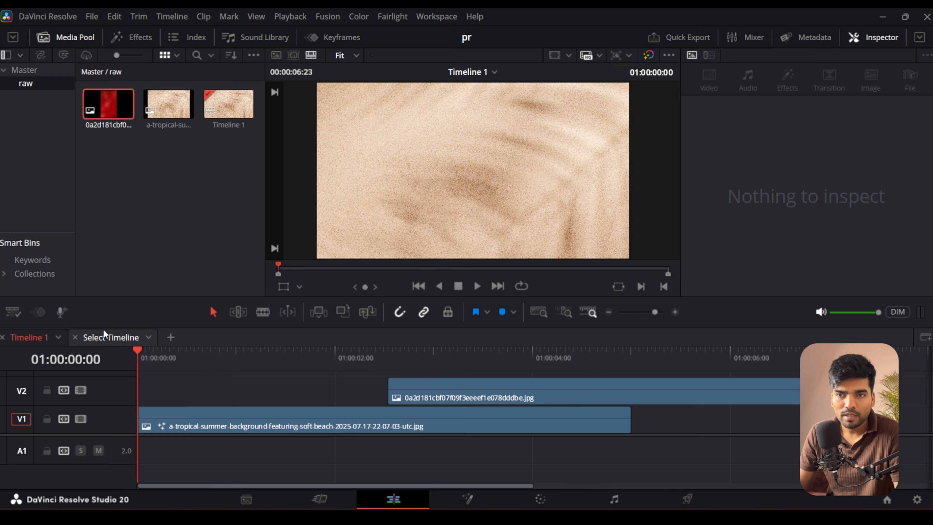
# Step: Switch between the empty timeline tab and Timeline 1, and close the empty tab
pyautogui.click(112, 338)
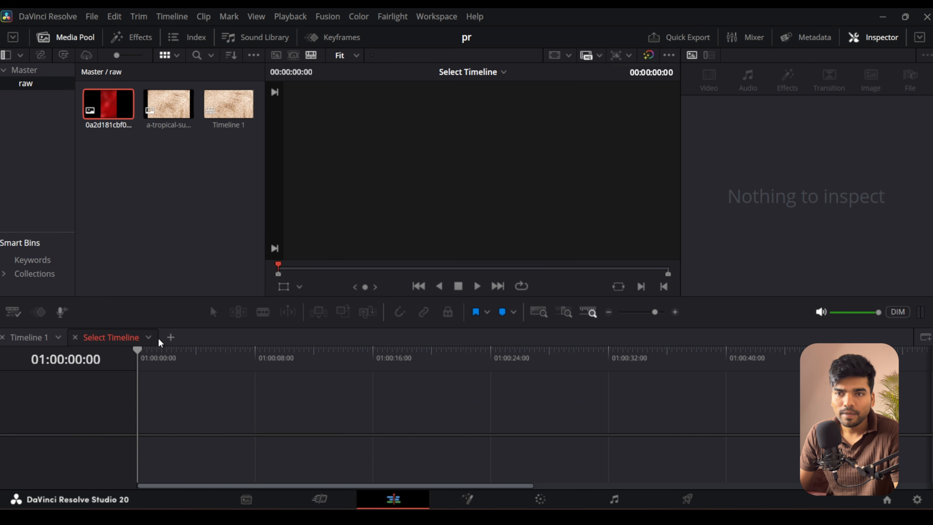
pyautogui.click(40, 338)
pyautogui.click(110, 338)
pyautogui.click(29, 337)
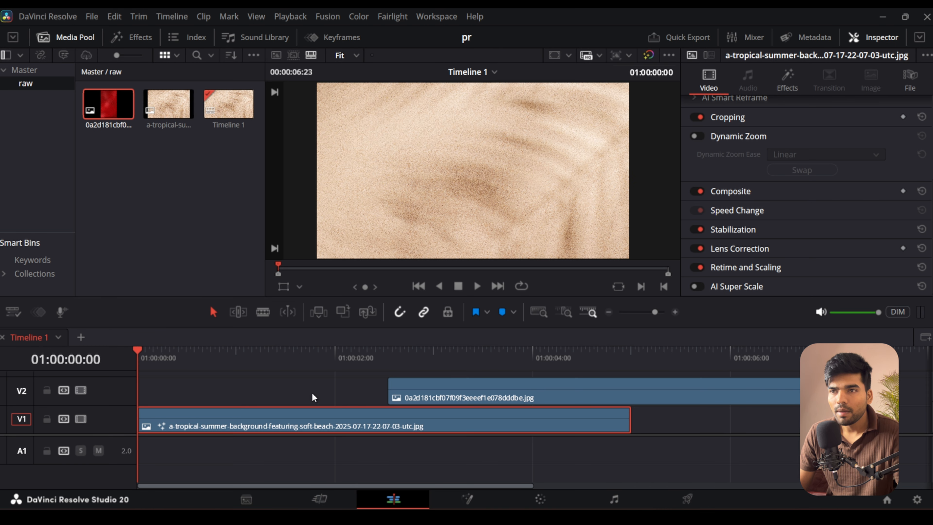
# Step: Move the red image clip earlier on track V2 so that it starts at about 01:00:00:09
pyautogui.click(195, 358)
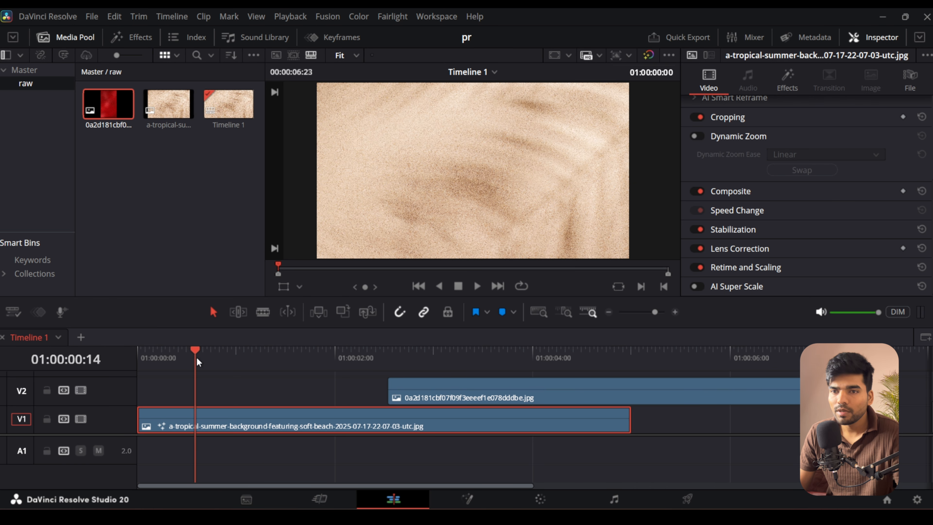
pyautogui.moveTo(447, 379); pyautogui.dragTo(232, 390)
# Step: Keyframe the red image's Transform at the clip start (01:00:00:09) and set its Zoom to 0.480 at 01:00:00:21
pyautogui.click(174, 359)
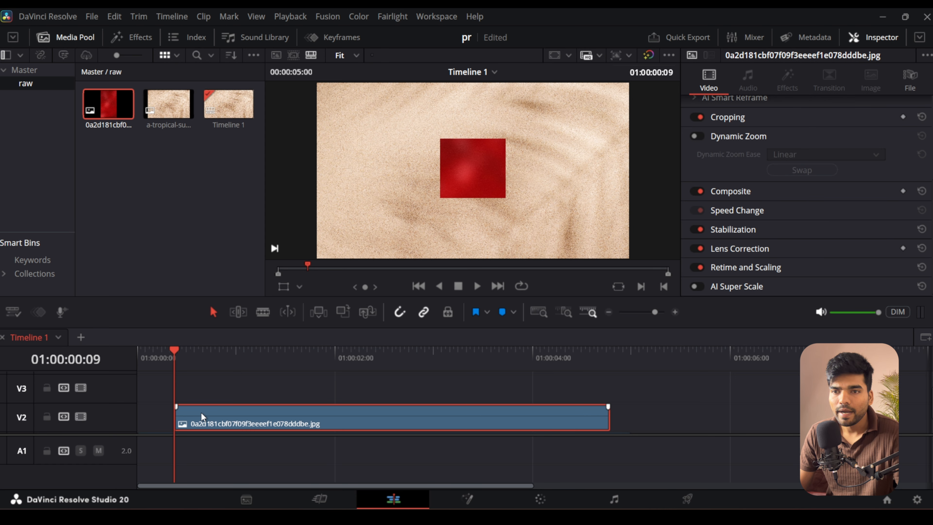
pyautogui.scroll(5, 788, 187)
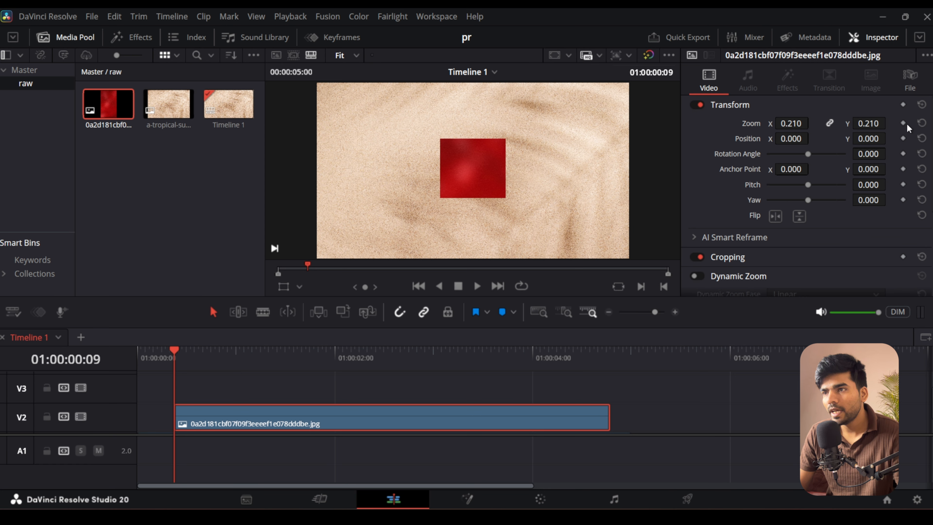
pyautogui.click(903, 105)
pyautogui.moveTo(194, 366); pyautogui.dragTo(224, 366)
pyautogui.moveTo(791, 123)
pyautogui.mouseDown()
pyautogui.moveTo(812, 124)
pyautogui.moveTo(803, 123)
pyautogui.mouseUp()
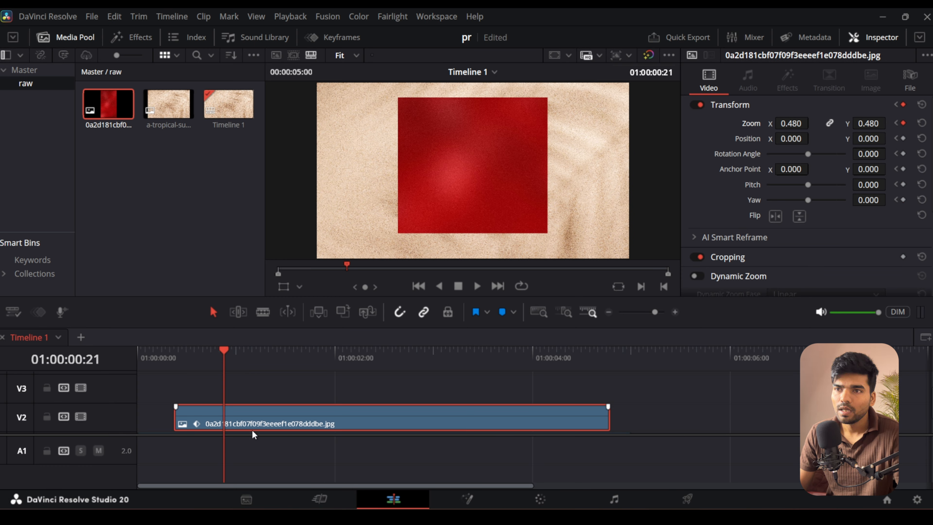
# Step: Play back the red image's zoom animation from the start of the clip
pyautogui.click(175, 358)
pyautogui.press('space')
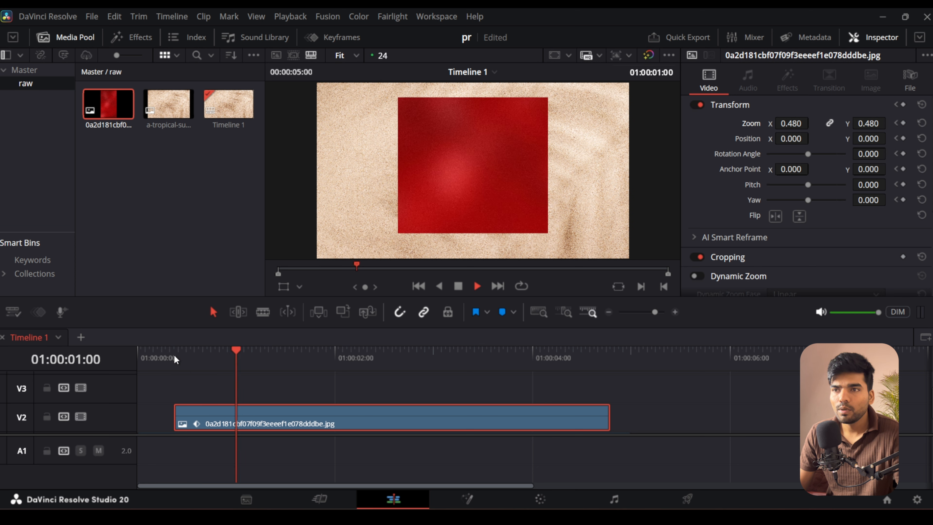
pyautogui.click(172, 358)
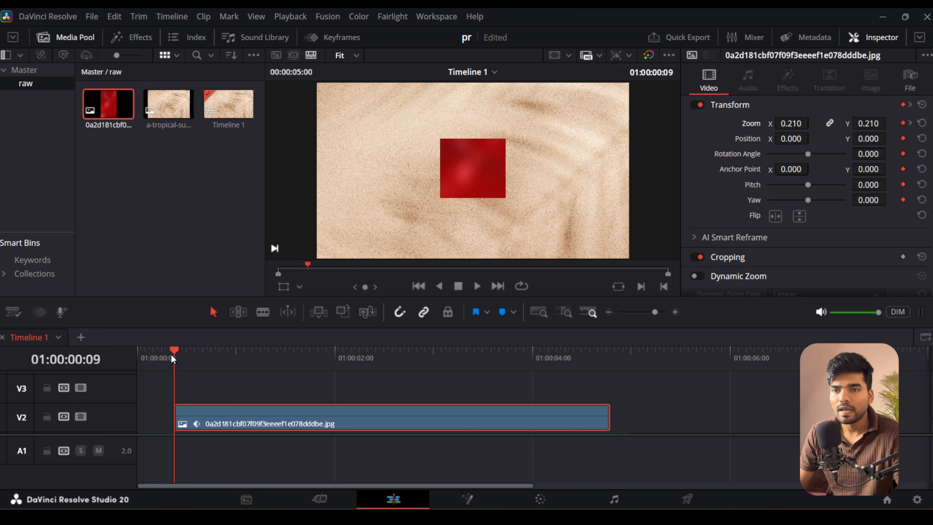
pyautogui.press('space')
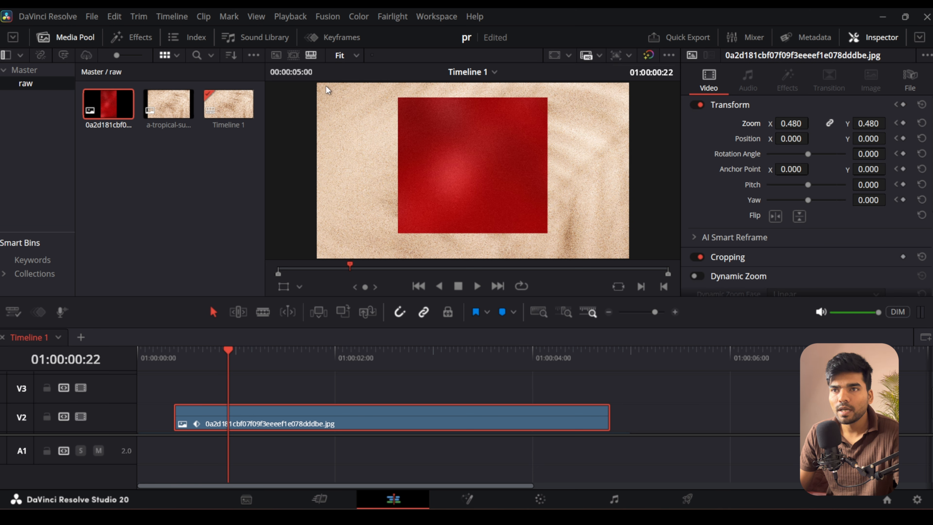
# Step: Show the red image's keyframes as curves and apply Ease In and Out to the selected zoom keyframes
pyautogui.click(341, 38)
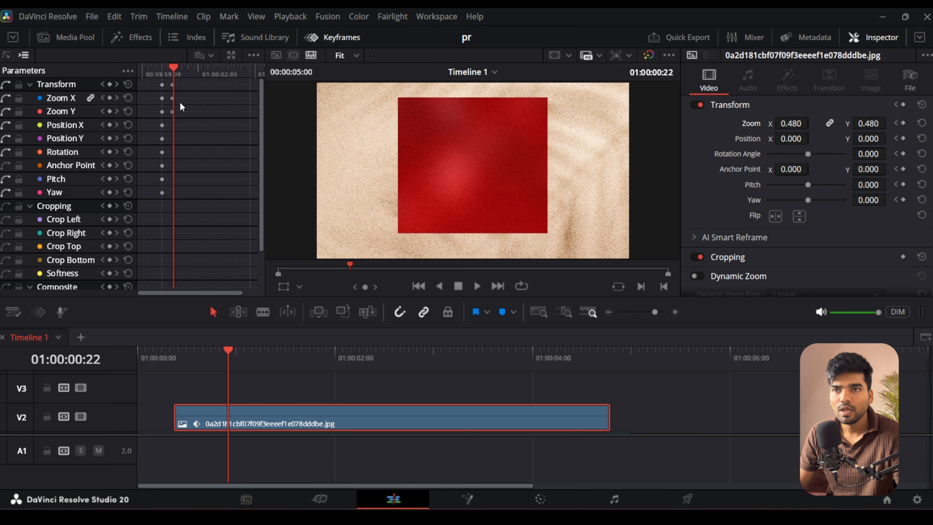
pyautogui.click(7, 57)
pyautogui.moveTo(154, 167); pyautogui.dragTo(1, 82)
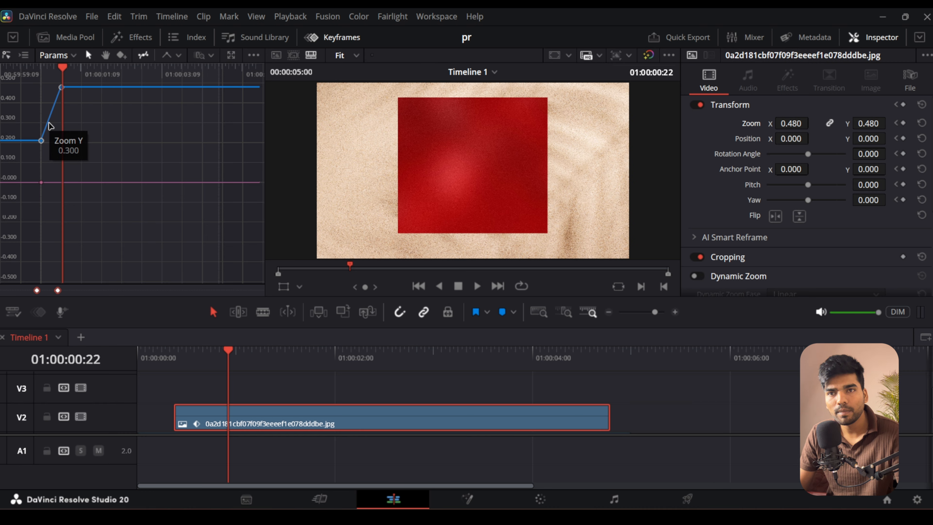
pyautogui.click(179, 55)
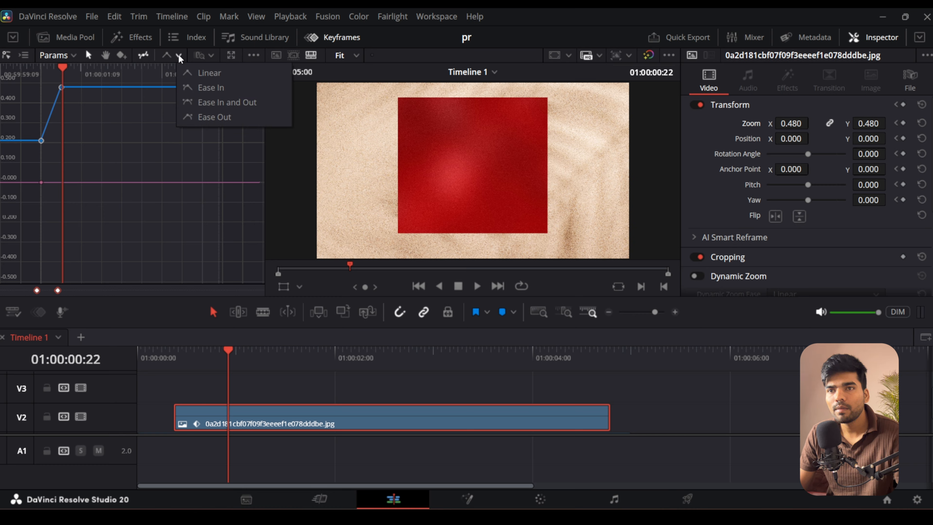
pyautogui.click(203, 103)
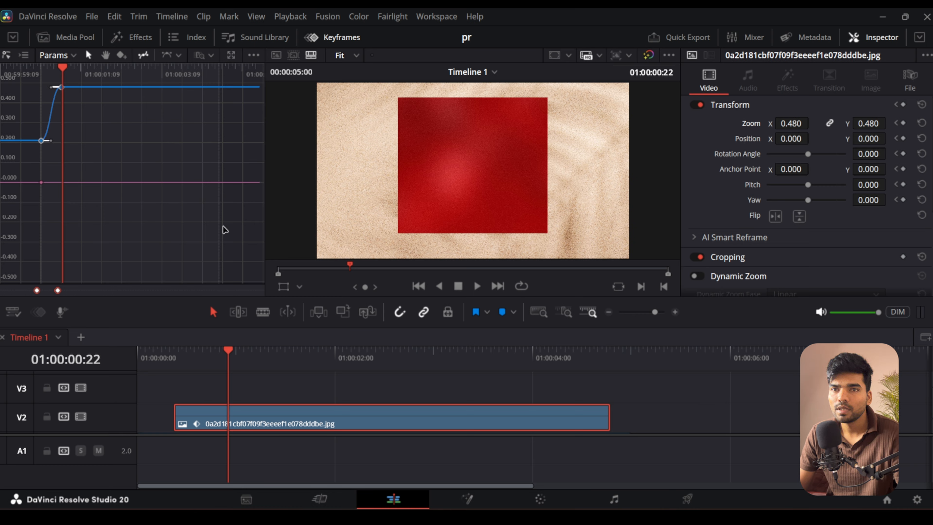
# Step: Replay the eased zoom animation from the beginning of the red image clip
pyautogui.click(174, 366)
pyautogui.click(267, 394)
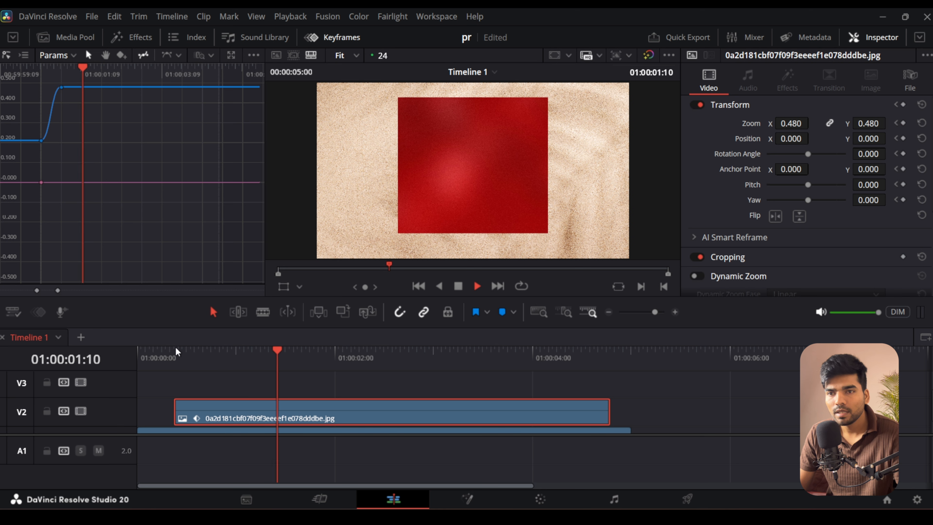
pyautogui.click(178, 354)
pyautogui.press('space')
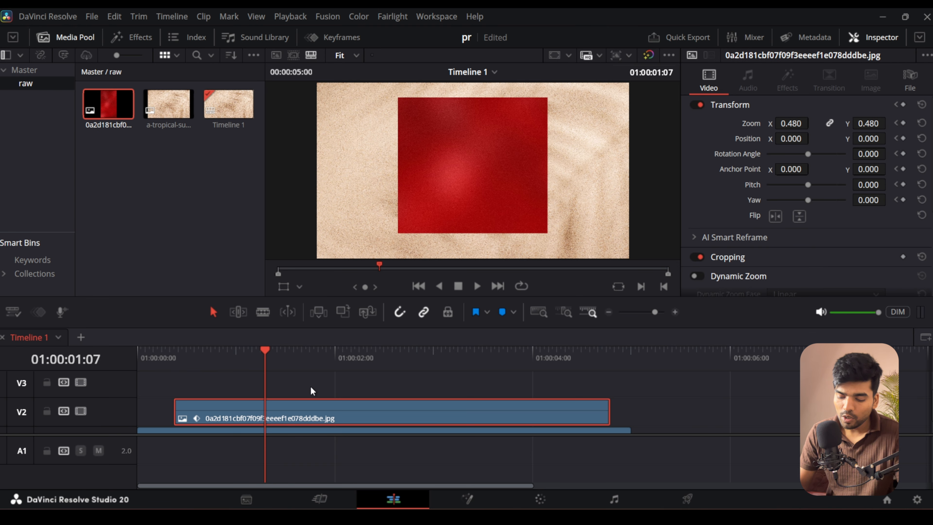
# Step: Look through the Keyboard Customization window, search its commands for "rip" and close it
pyautogui.hotkey('ctrl', 'alt', 'k')
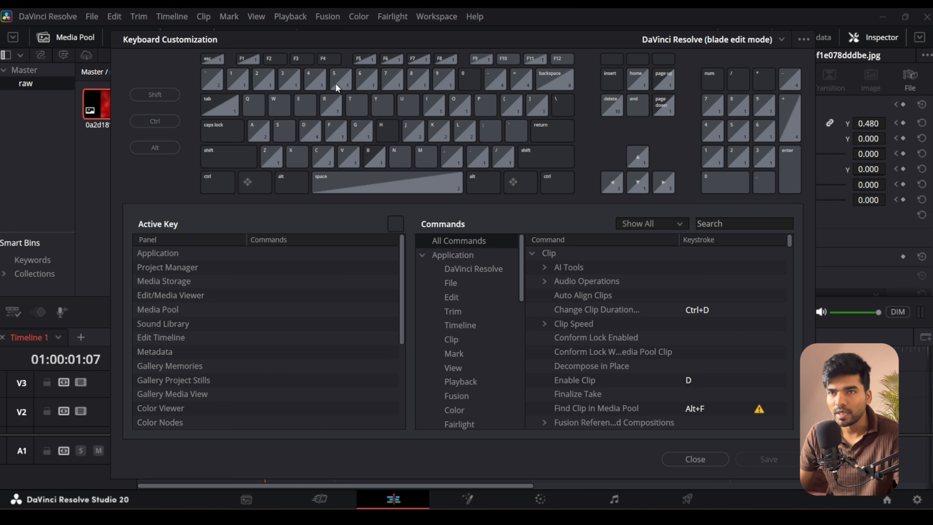
pyautogui.scroll(-4, 288, 298)
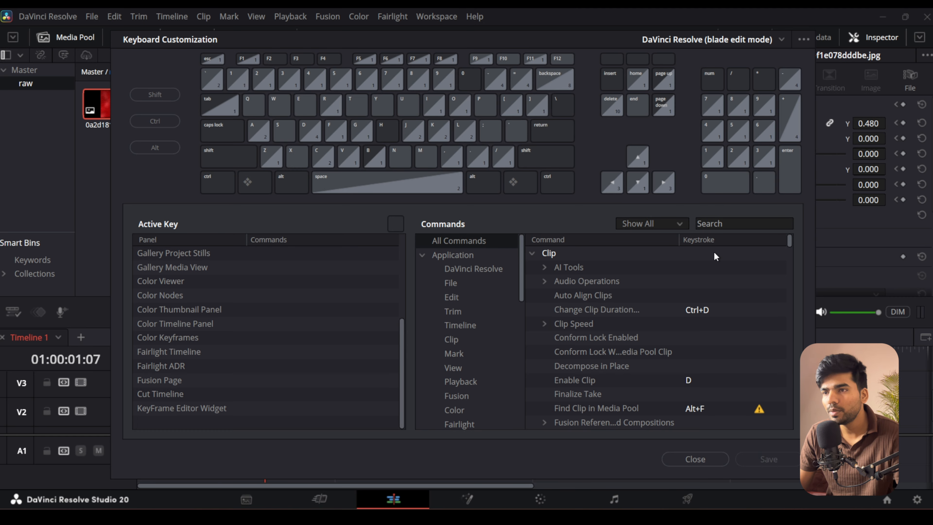
pyautogui.click(707, 225)
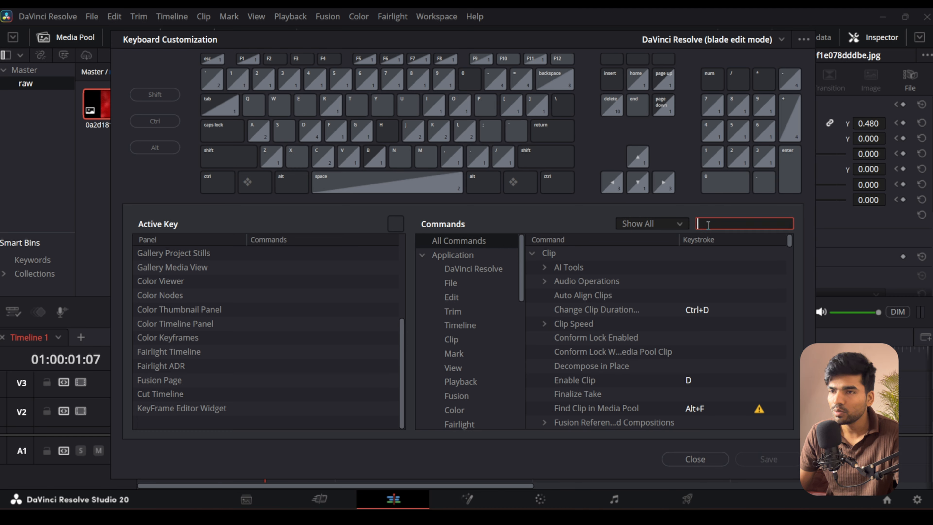
pyautogui.write('rip')
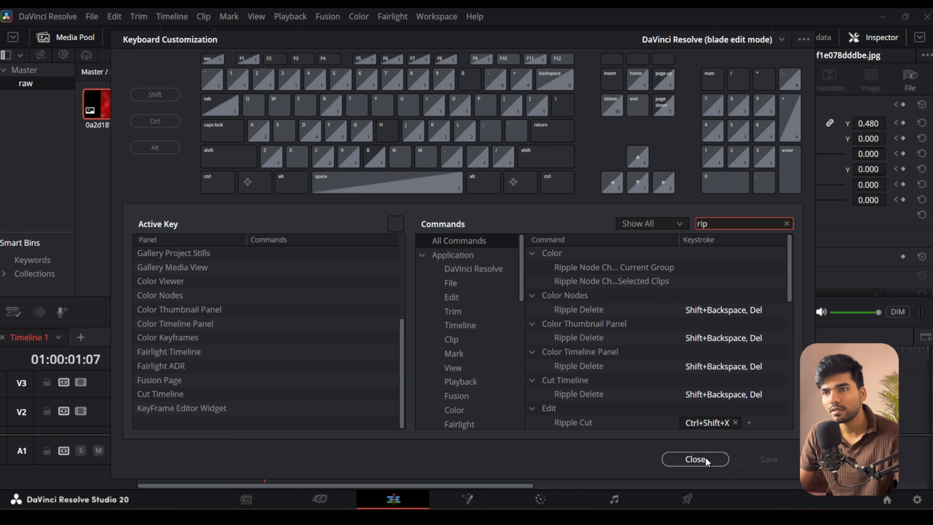
pyautogui.click(695, 459)
pyautogui.click(571, 461)
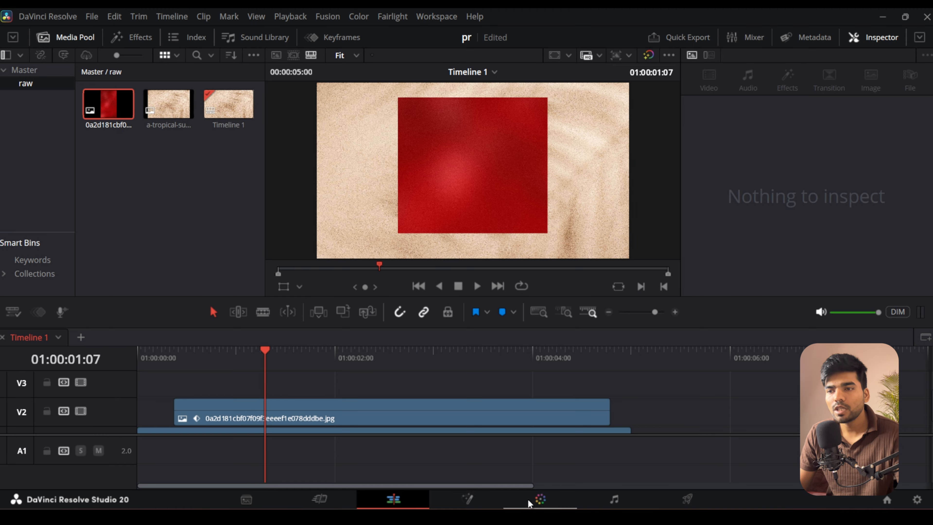
# Step: Open the red image clip on the Fusion page and space the MediaIn1 and MediaOut1 nodes farther apart
pyautogui.click(466, 499)
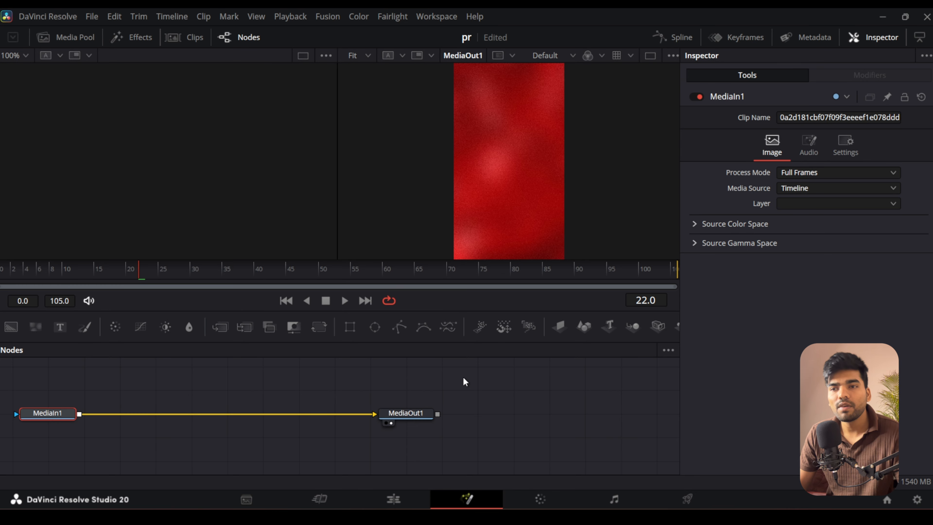
pyautogui.click(426, 498)
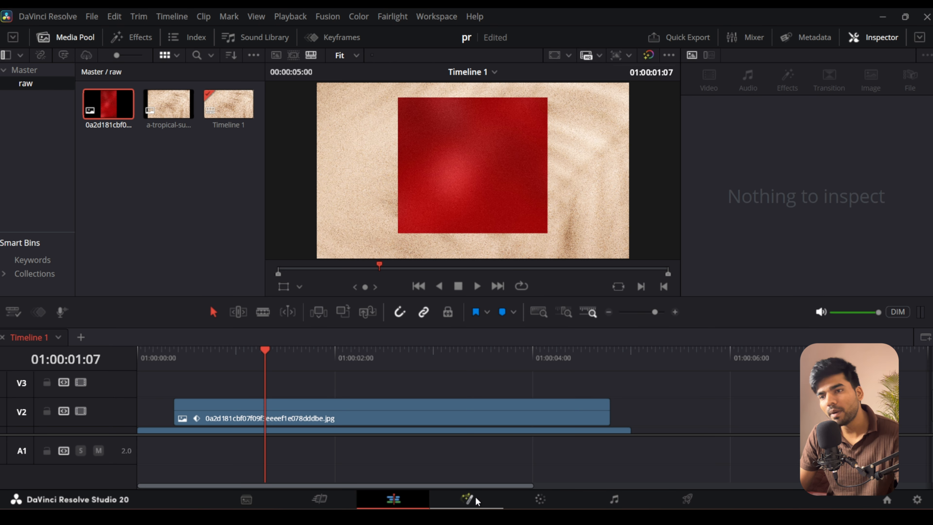
pyautogui.click(468, 500)
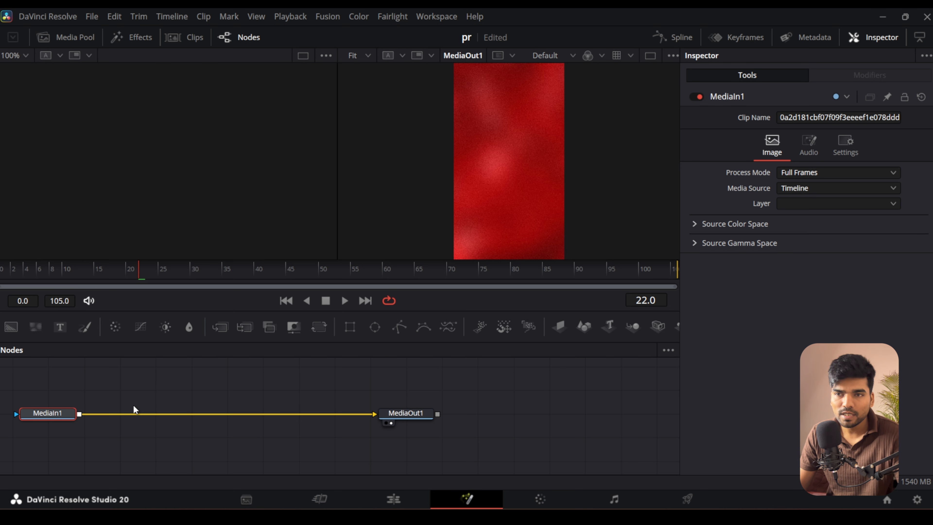
pyautogui.moveTo(50, 412); pyautogui.dragTo(40, 422)
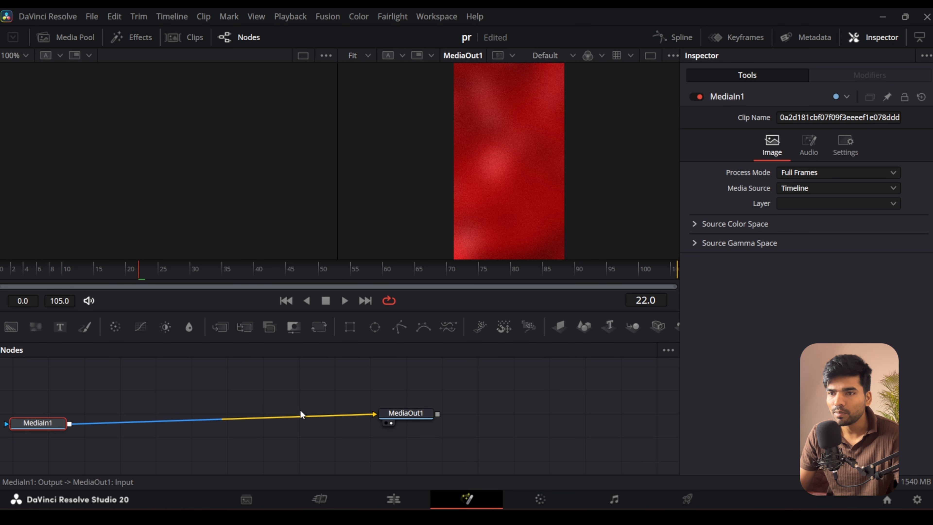
pyautogui.moveTo(406, 413); pyautogui.dragTo(523, 420)
pyautogui.moveTo(34, 423); pyautogui.dragTo(41, 423)
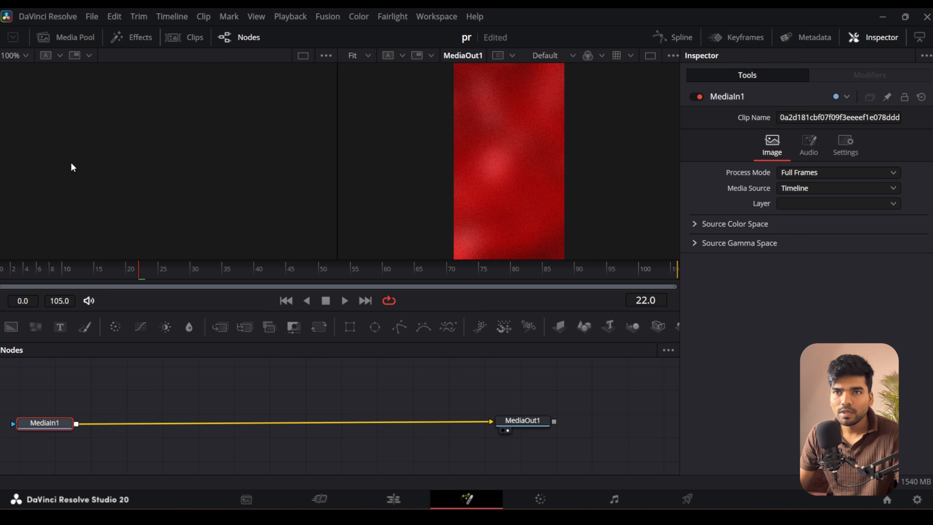
# Step: Try adding the tropical beach image from the Media Pool as a second node connected to MediaIn1, and delete it
pyautogui.click(72, 36)
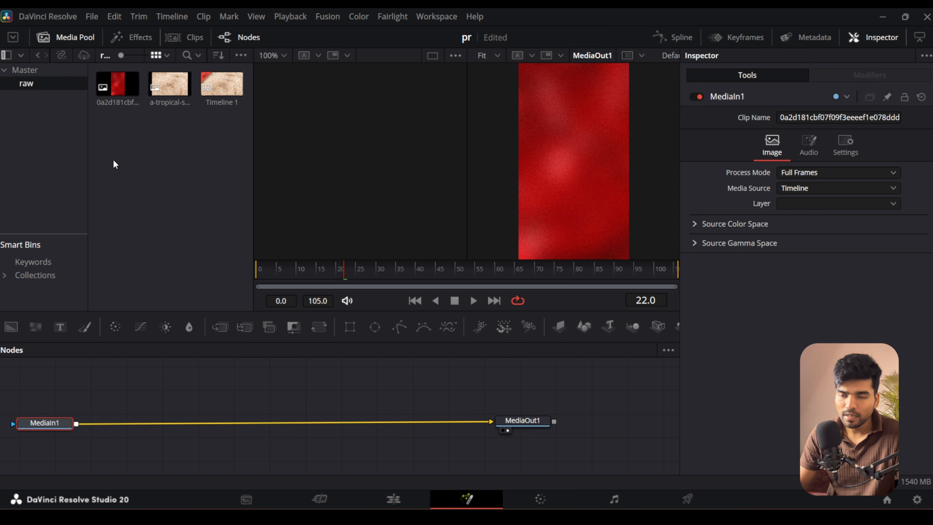
pyautogui.click(171, 95)
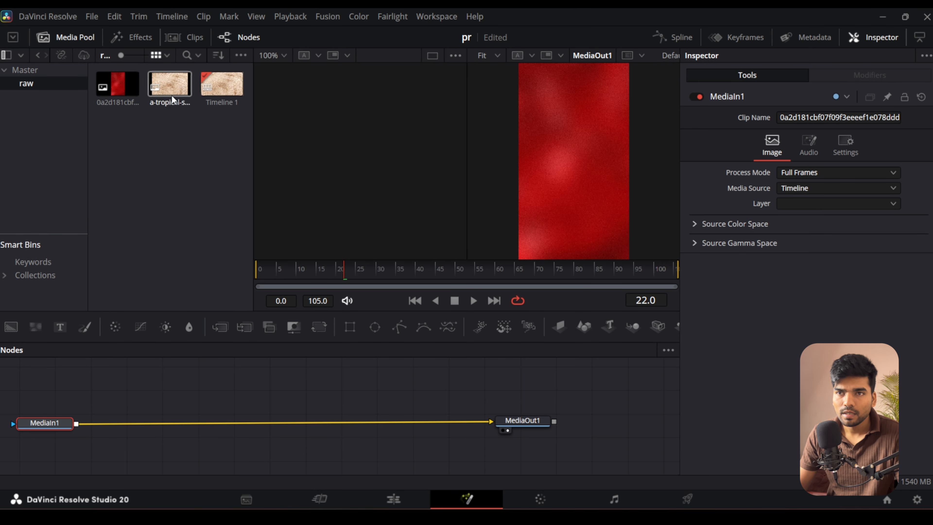
pyautogui.moveTo(108, 378); pyautogui.dragTo(69, 429)
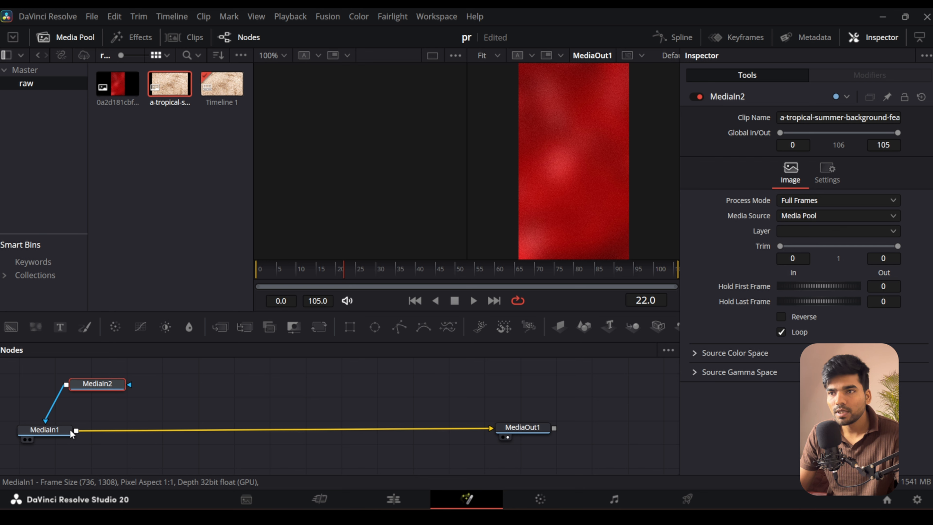
pyautogui.press('Delete')
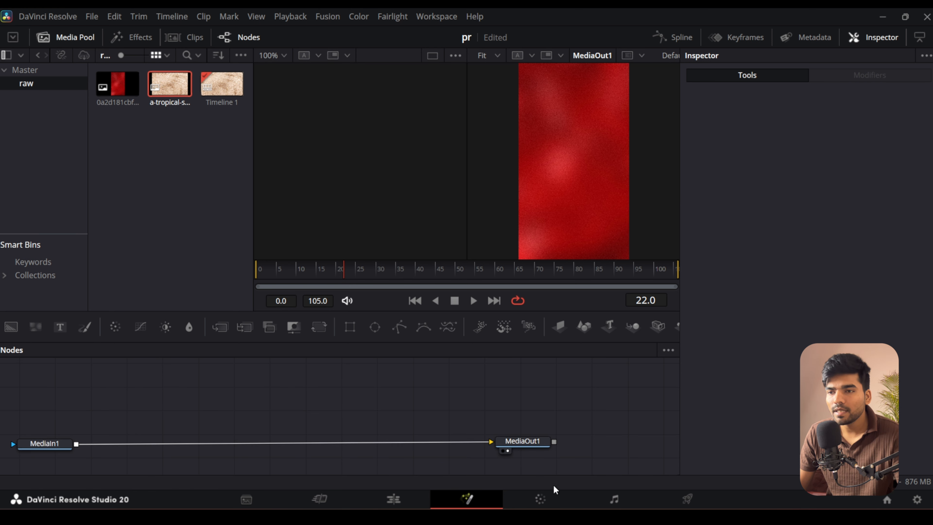
# Step: Switch to the Color page and display the Primaries controls as Color Wheels
pyautogui.click(551, 493)
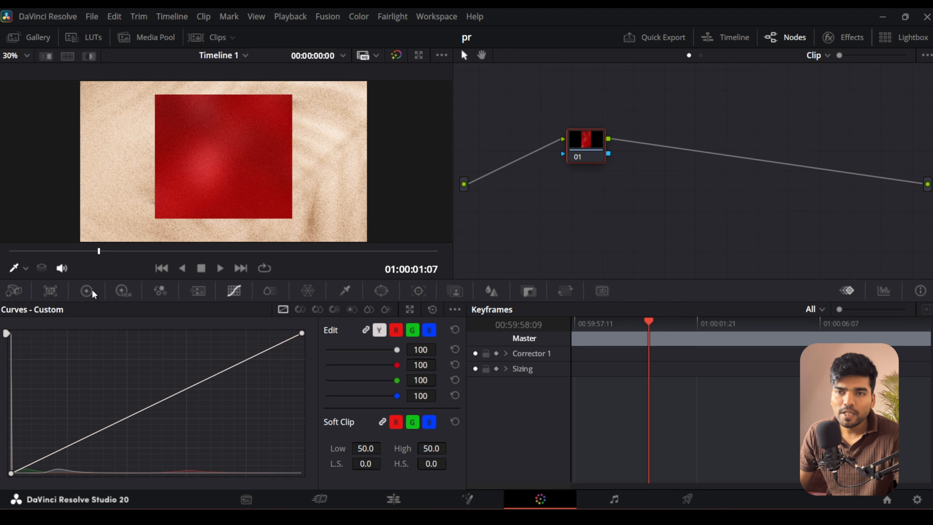
pyautogui.click(87, 290)
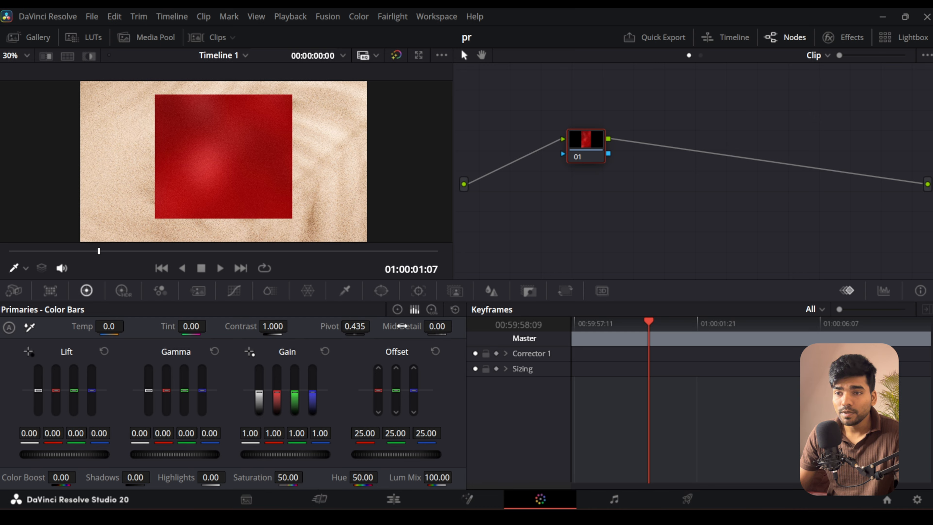
pyautogui.click(397, 310)
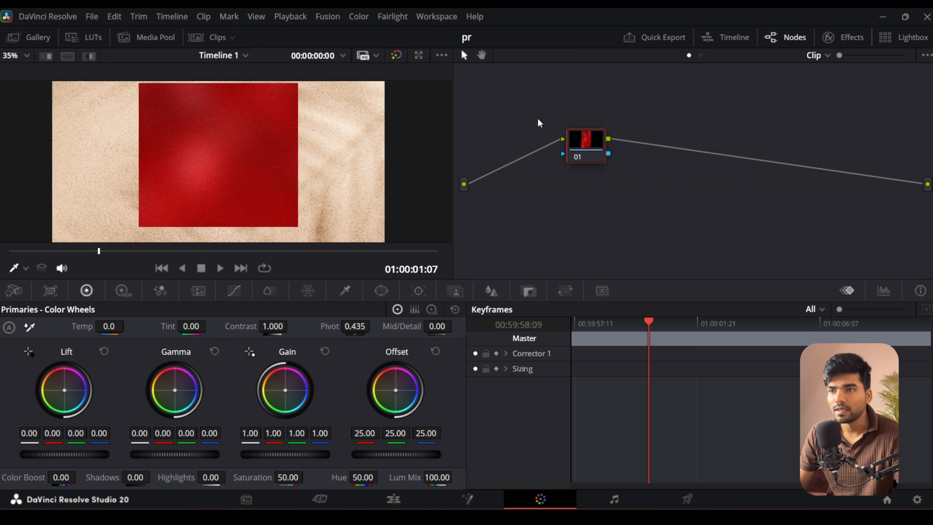
# Step: Move corrector node 01 closer to the graph's input and check the commands available for the node graph
pyautogui.moveTo(578, 157); pyautogui.dragTo(518, 114)
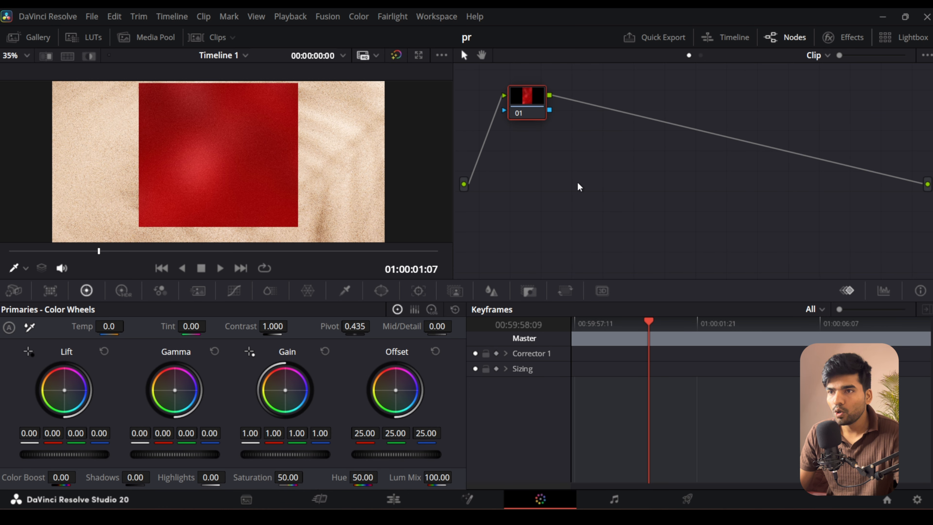
pyautogui.rightClick(575, 160)
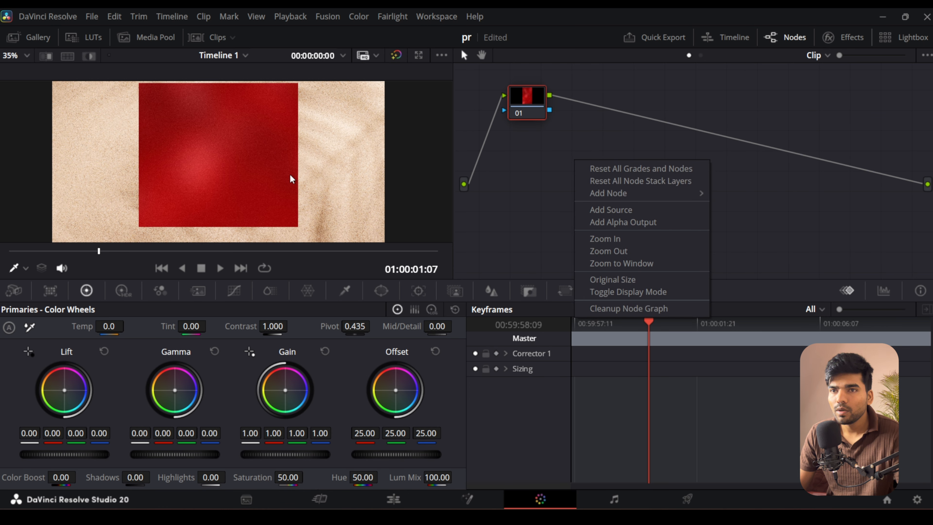
pyautogui.click(878, 99)
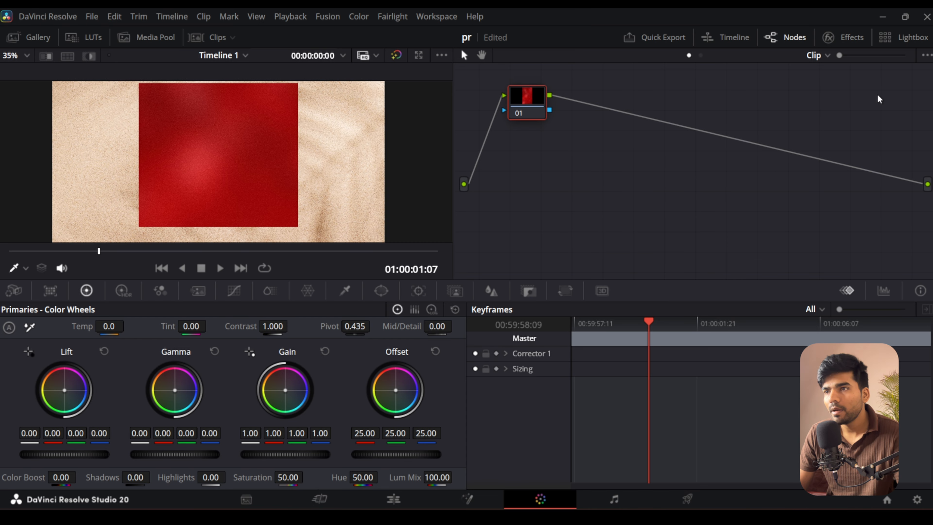
# Step: Show and hide the Effects library, the clip thumbnails and the Media Pool in turn on the Color page
pyautogui.click(839, 35)
pyautogui.click(841, 35)
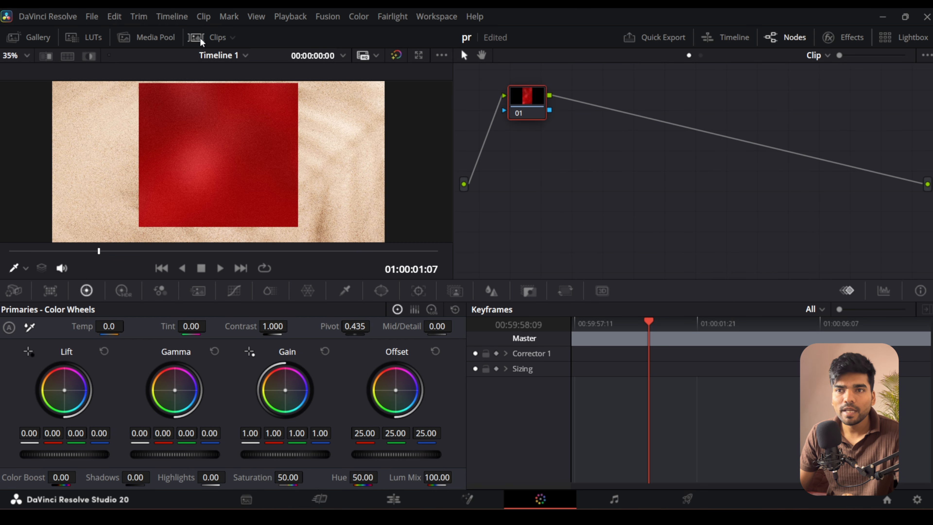
pyautogui.click(200, 37)
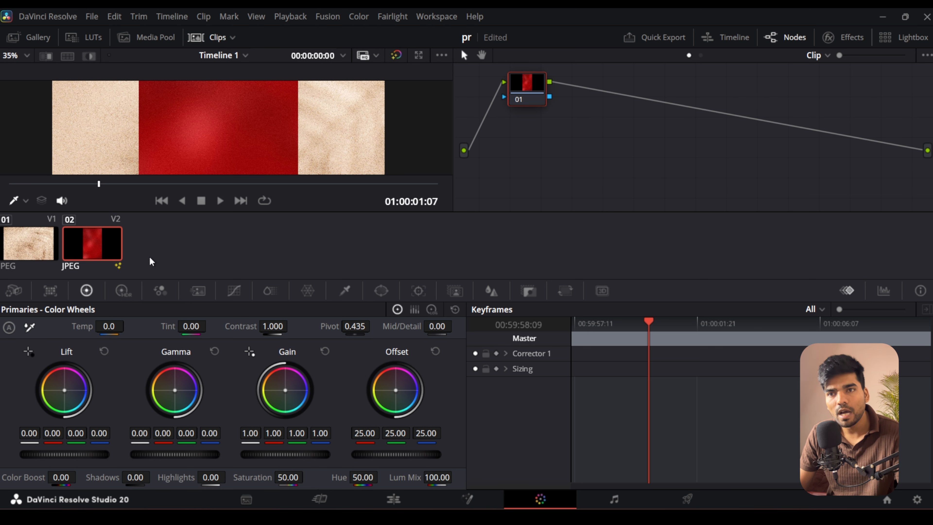
pyautogui.click(211, 37)
pyautogui.click(211, 37)
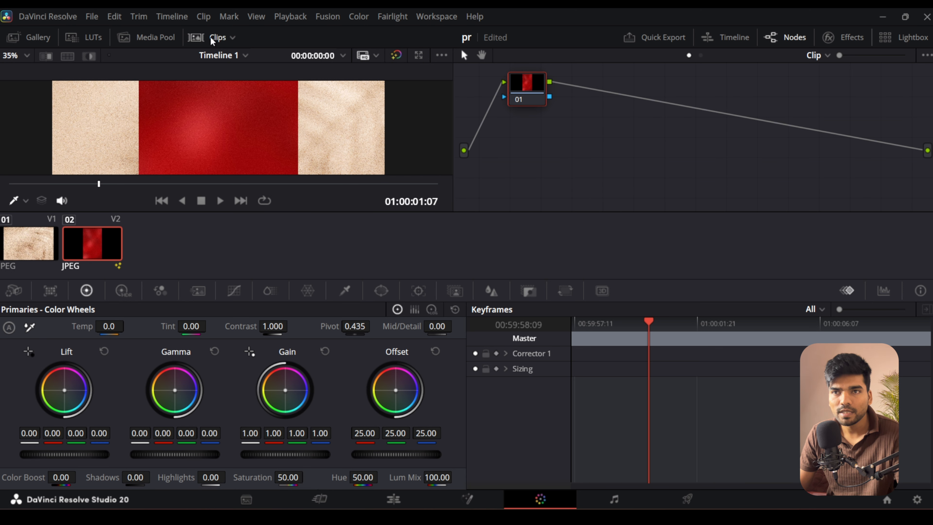
pyautogui.click(210, 37)
pyautogui.click(147, 36)
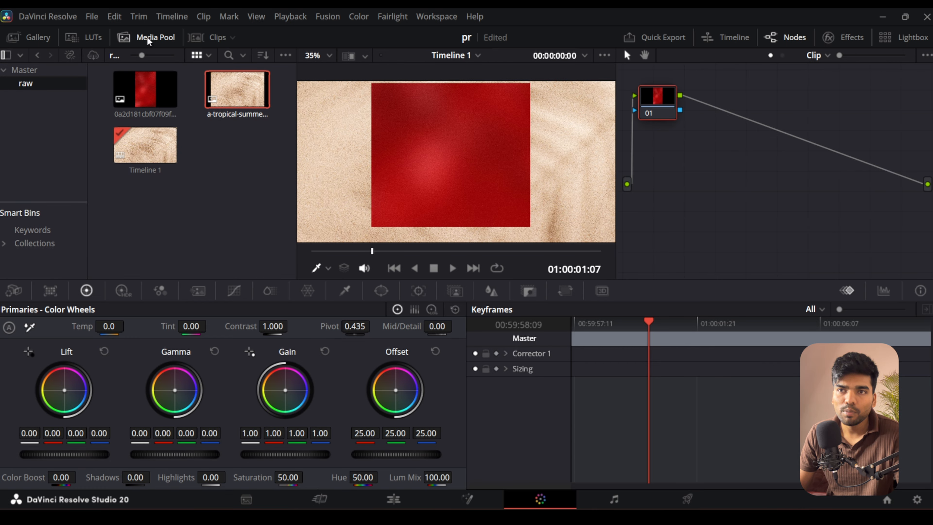
pyautogui.click(148, 37)
# Step: Try a Rec709 LUT from the Blackmagic Design folder on node 01, undo it and close the LUT browser
pyautogui.click(95, 38)
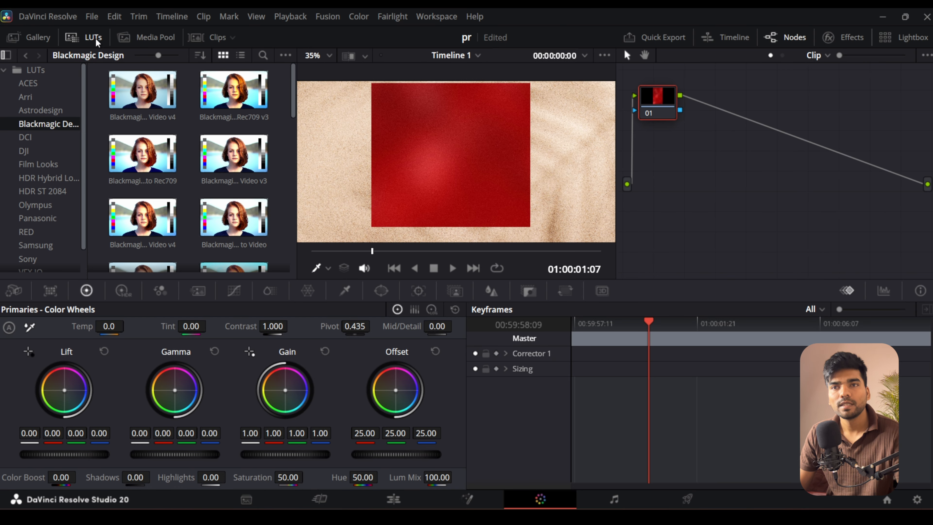
pyautogui.scroll(-5, 257, 177)
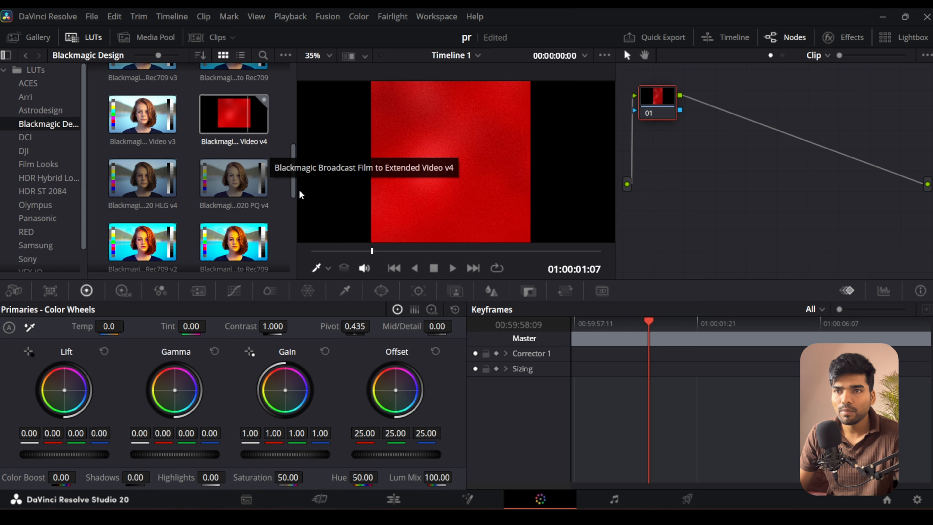
pyautogui.moveTo(234, 241); pyautogui.dragTo(657, 99)
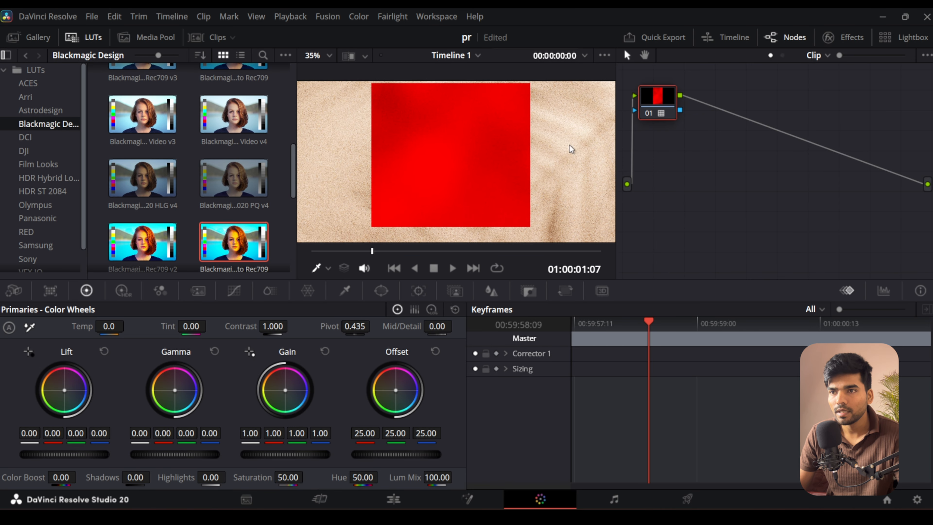
pyautogui.hotkey('ctrl', 'z')
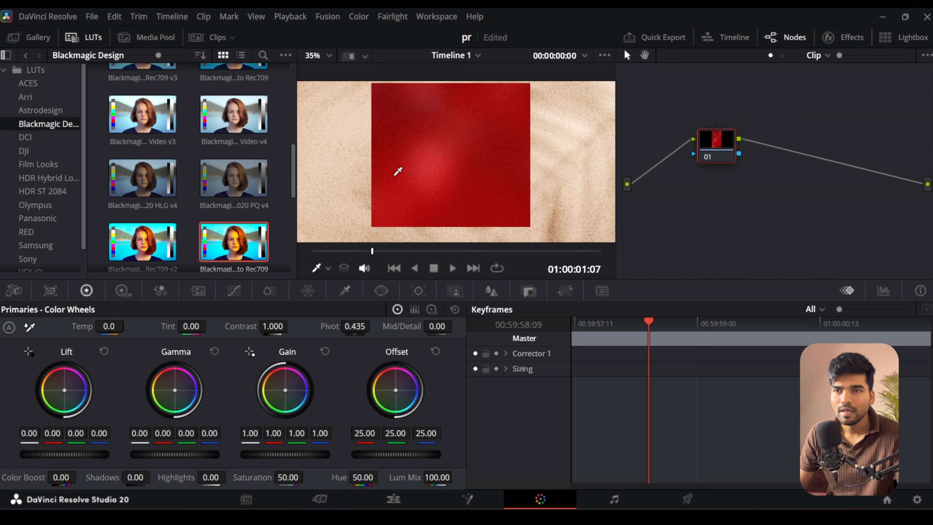
pyautogui.click(77, 38)
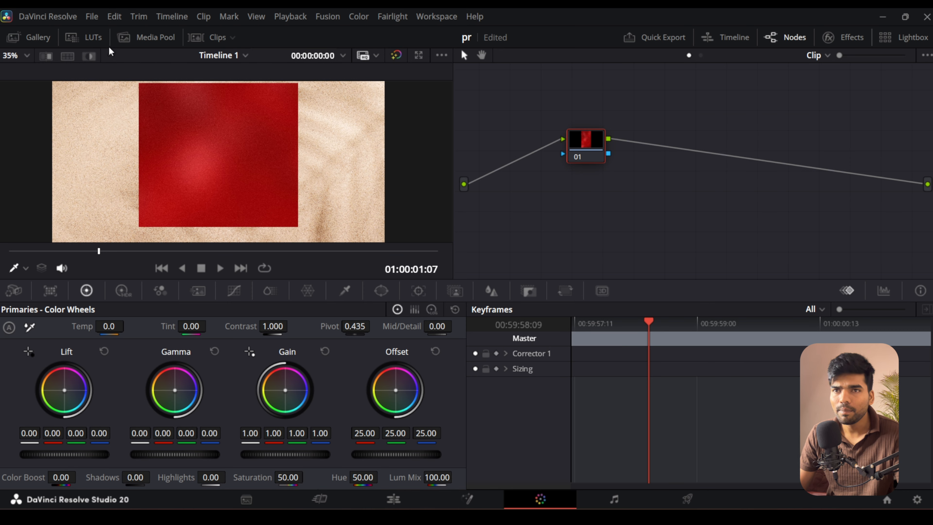
# Step: Add five serial corrector nodes after node 01 to make a chain of six
pyautogui.hotkey('alt', 's')
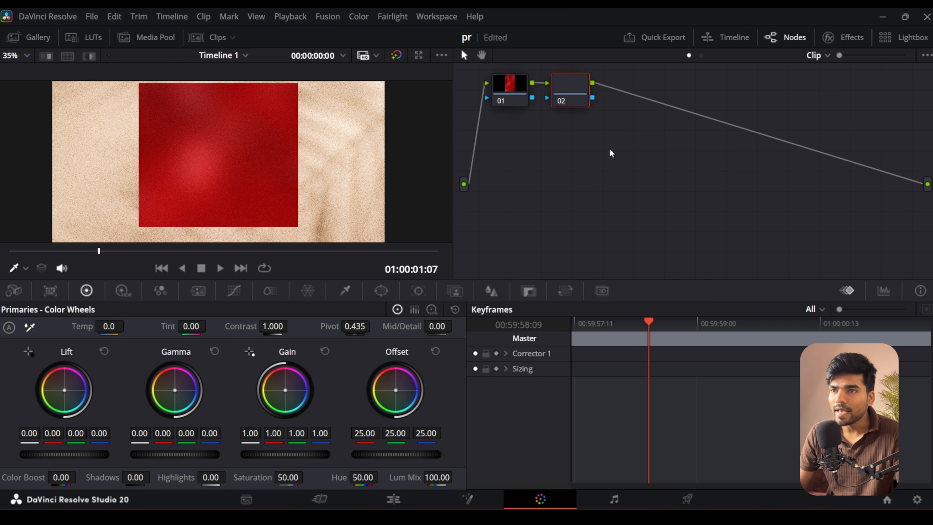
pyautogui.hotkey('alt', 's')
pyautogui.hotkey('alt', 's')
pyautogui.hotkey('alt', 's')
pyautogui.hotkey('alt', 's')
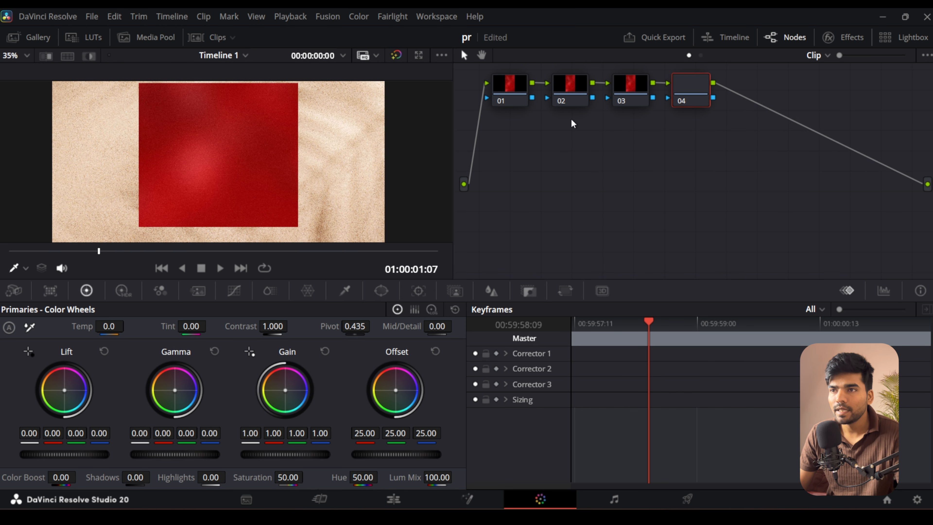
# Step: Select corrector nodes 01 through 06 one after another to review the grading chain
pyautogui.click(510, 88)
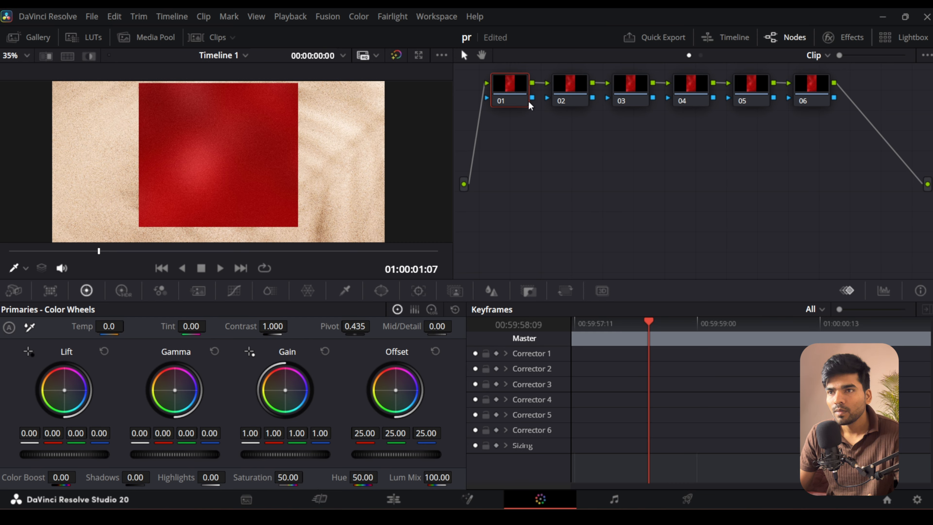
pyautogui.click(568, 90)
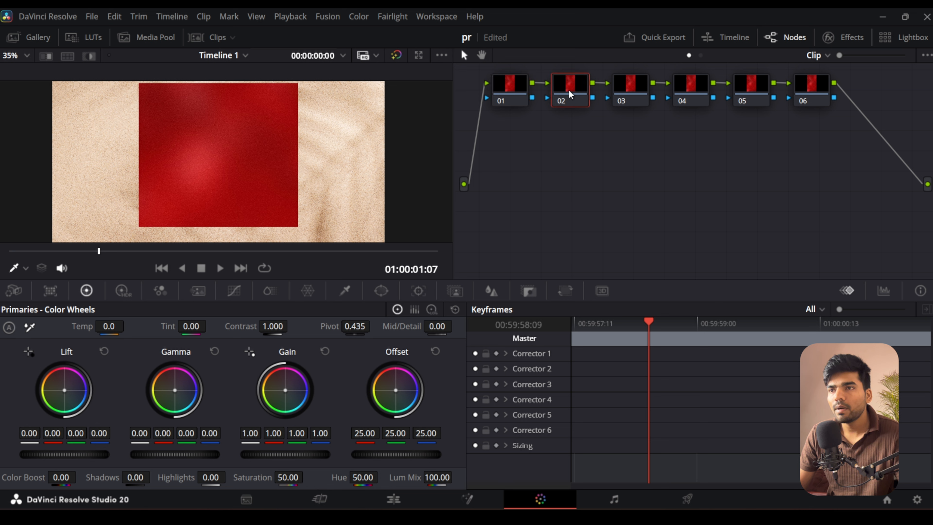
pyautogui.click(631, 87)
pyautogui.click(702, 94)
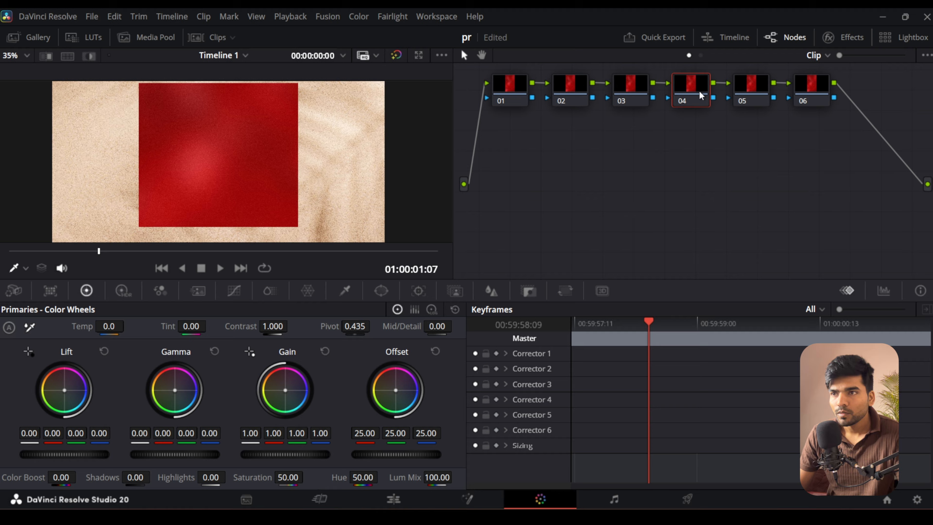
pyautogui.click(755, 83)
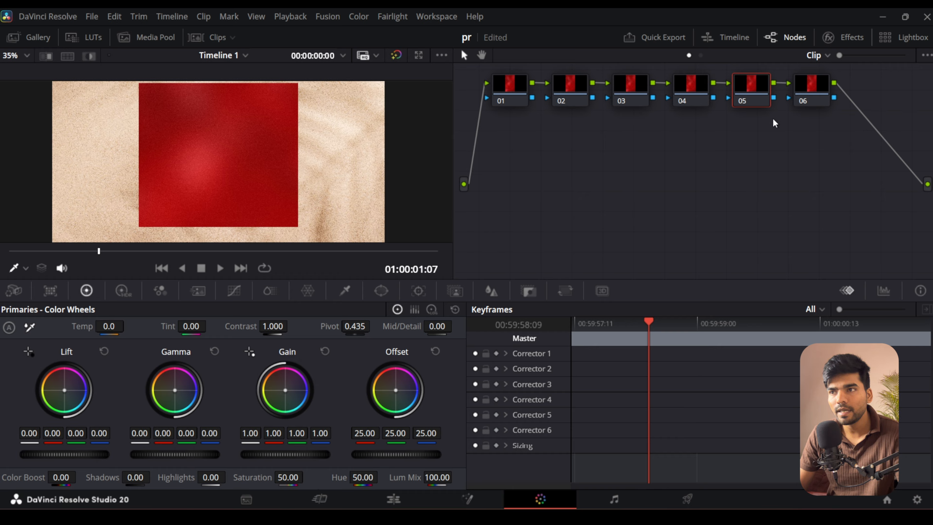
pyautogui.click(810, 100)
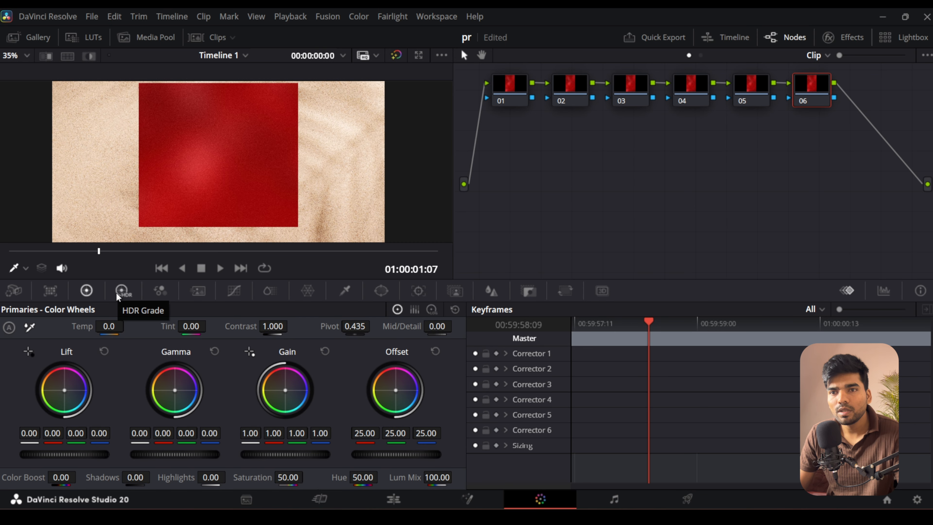
# Step: Look over the Fairlight page and switch to the Deliver page
pyautogui.click(614, 499)
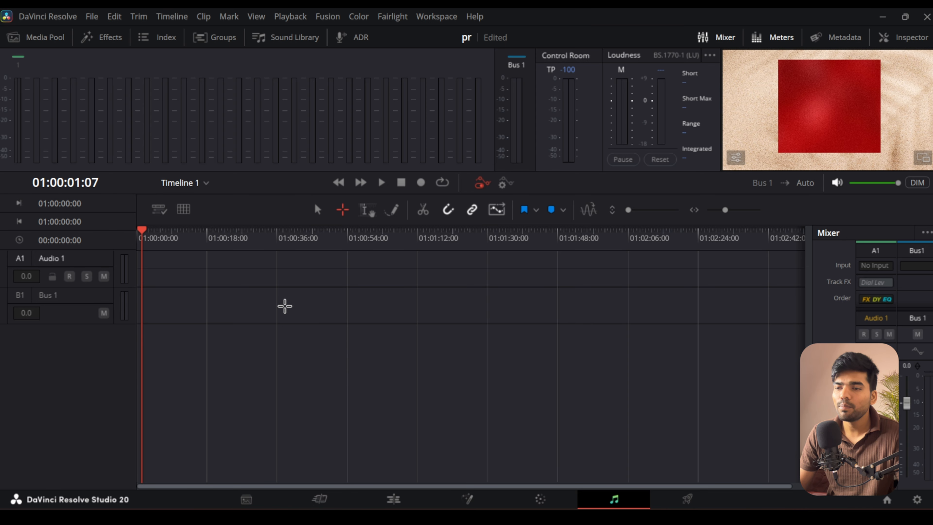
pyautogui.click(686, 498)
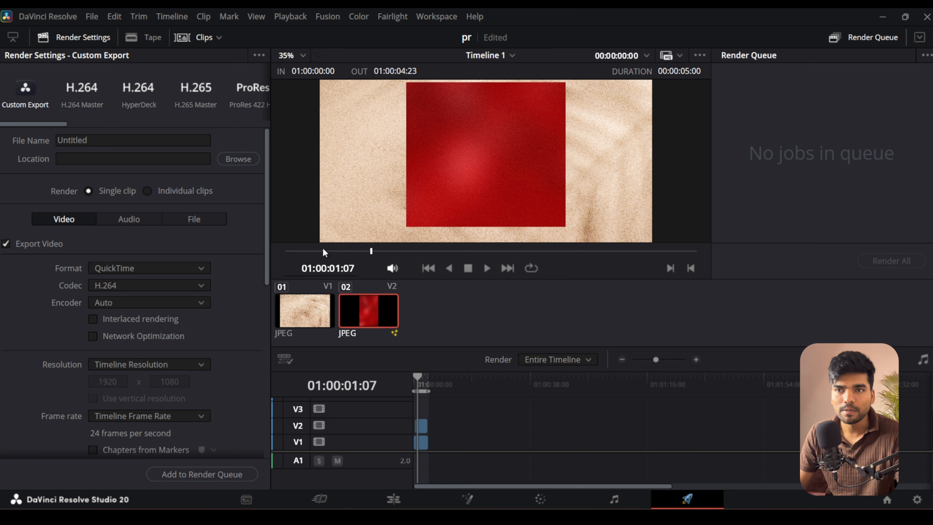
# Step: Name the export file pr and set its save location to the Desktop
pyautogui.doubleClick(102, 139)
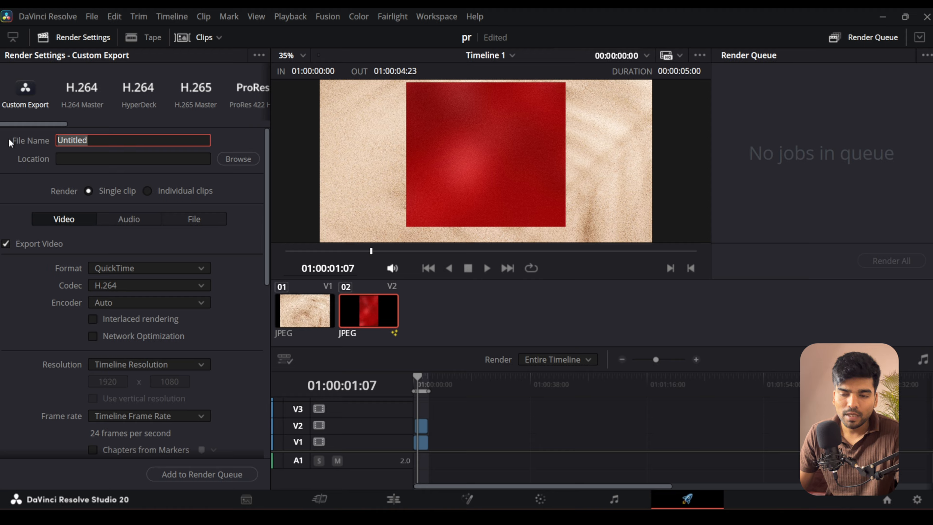
pyautogui.write('prec')
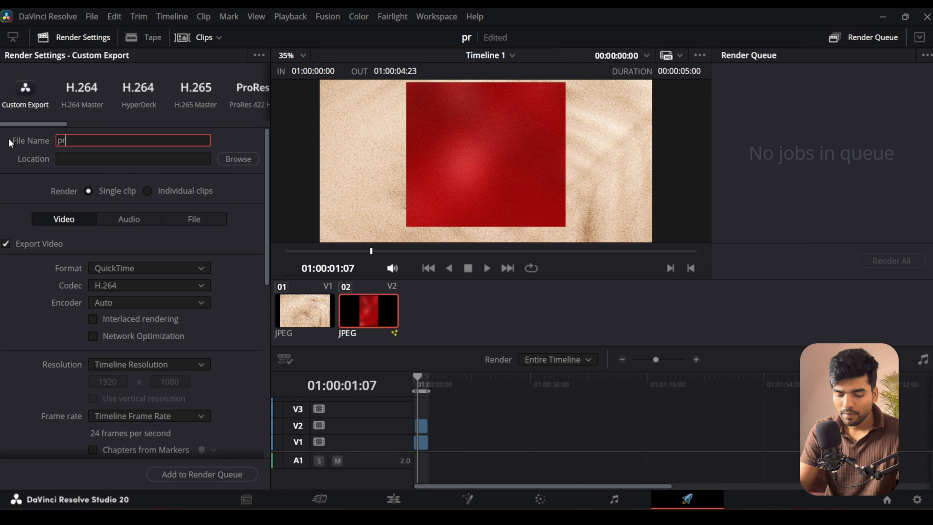
pyautogui.press('BackSpace')
pyautogui.press('BackSpace')
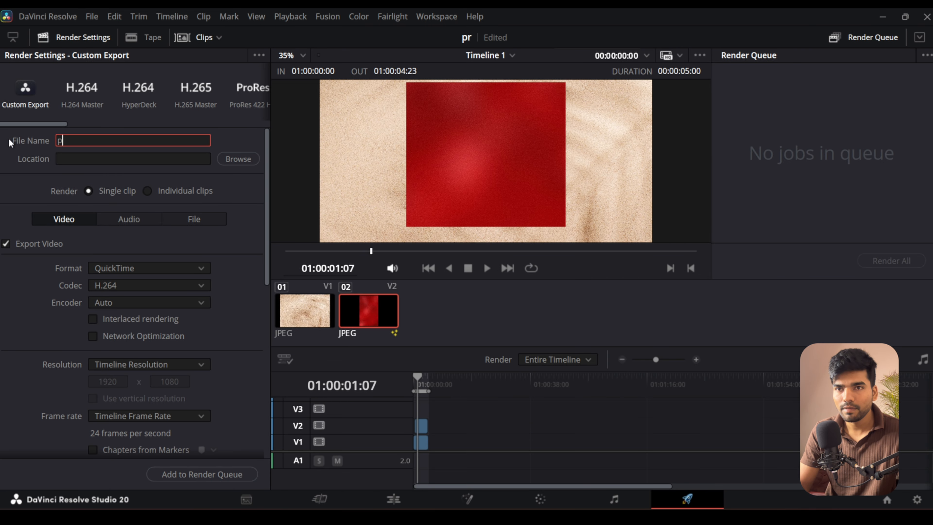
pyautogui.click(231, 162)
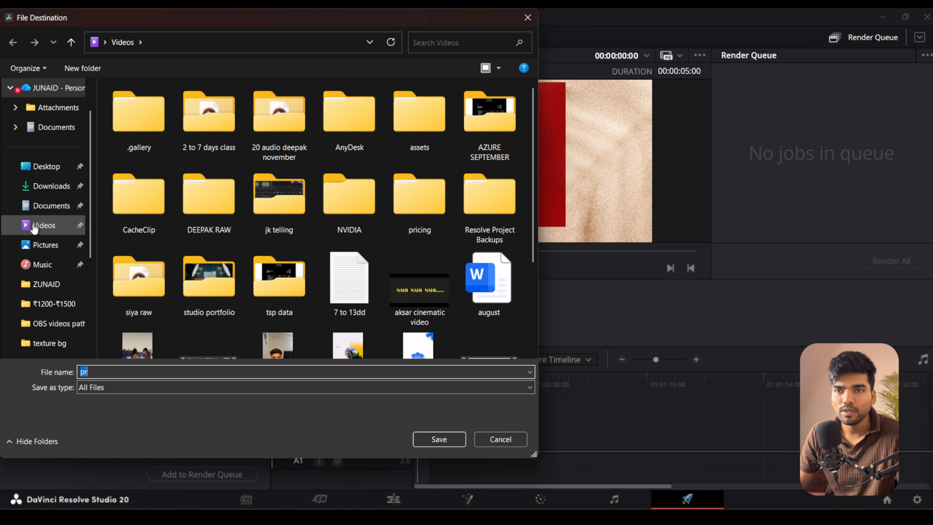
pyautogui.click(42, 167)
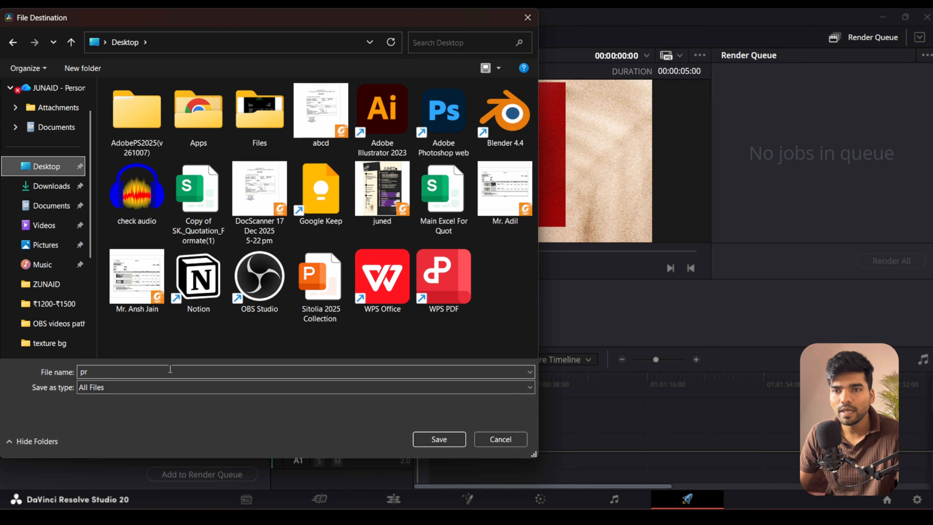
pyautogui.press('Return')
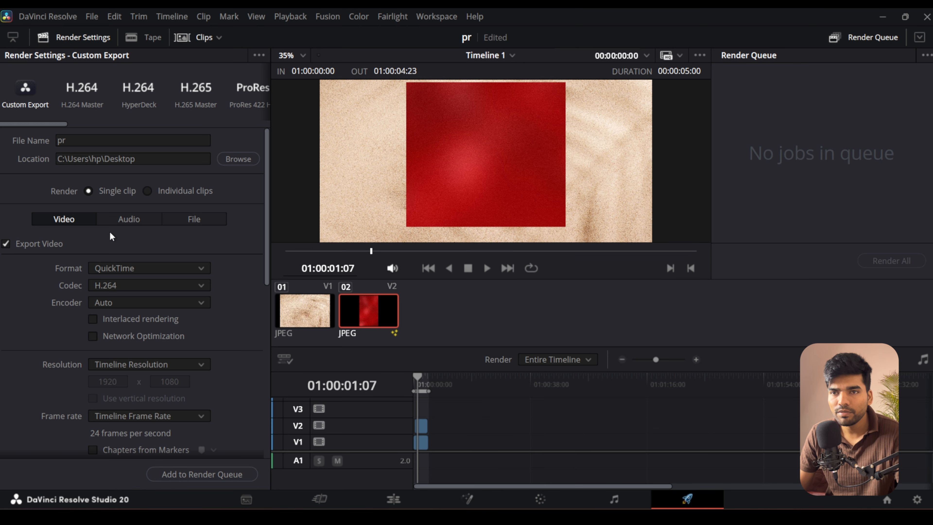
# Step: Turn off Export Audio in the render settings, and switch Export Video off and back on
pyautogui.click(32, 243)
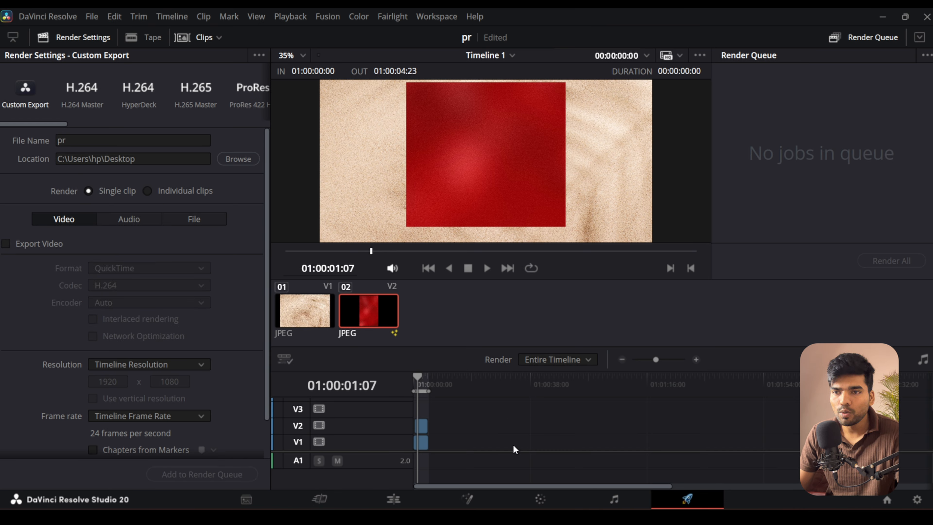
pyautogui.click(143, 220)
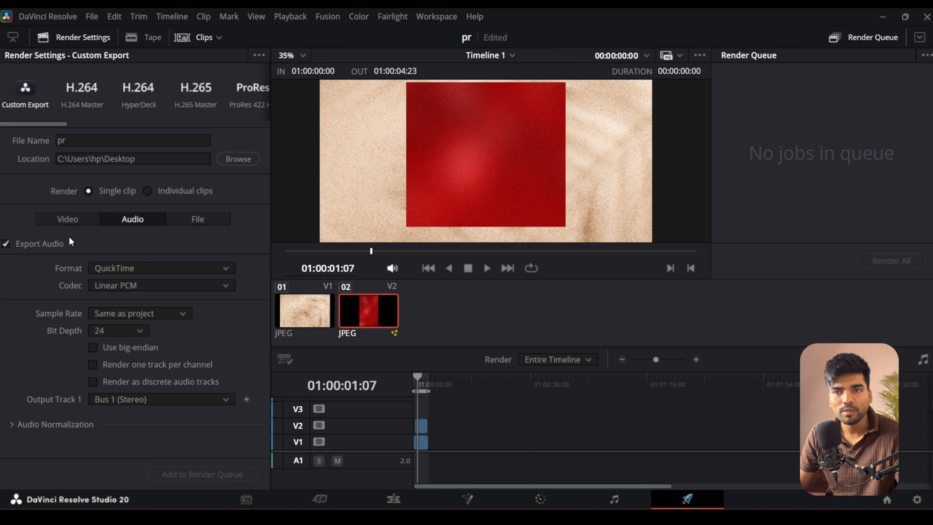
pyautogui.click(29, 241)
pyautogui.click(59, 219)
pyautogui.click(46, 237)
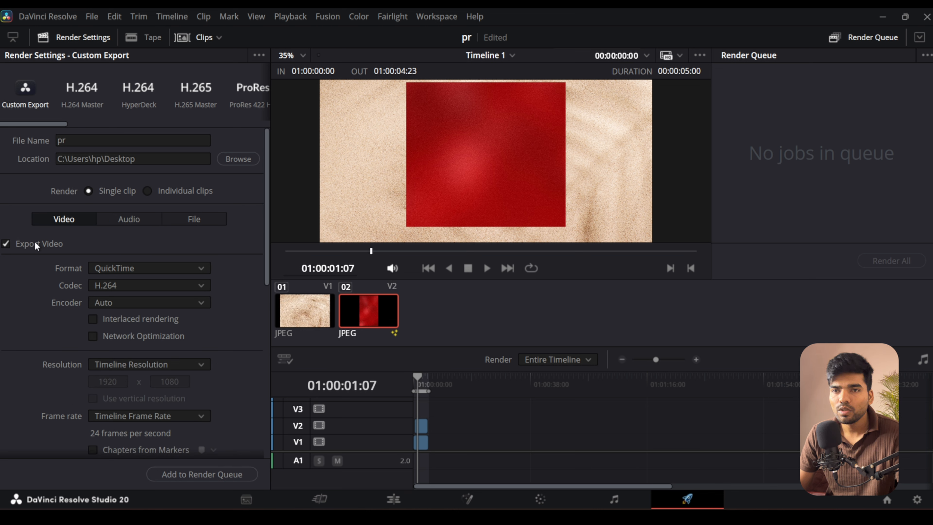
pyautogui.click(101, 224)
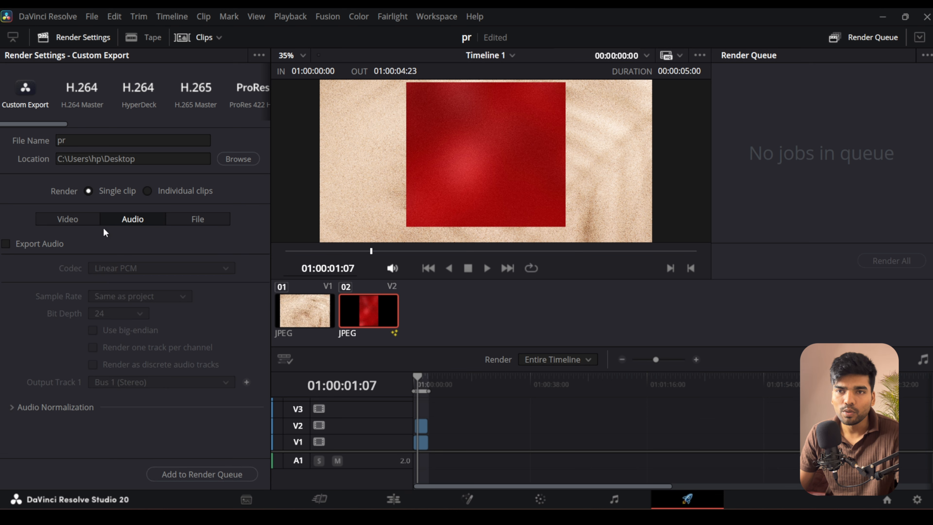
pyautogui.click(72, 219)
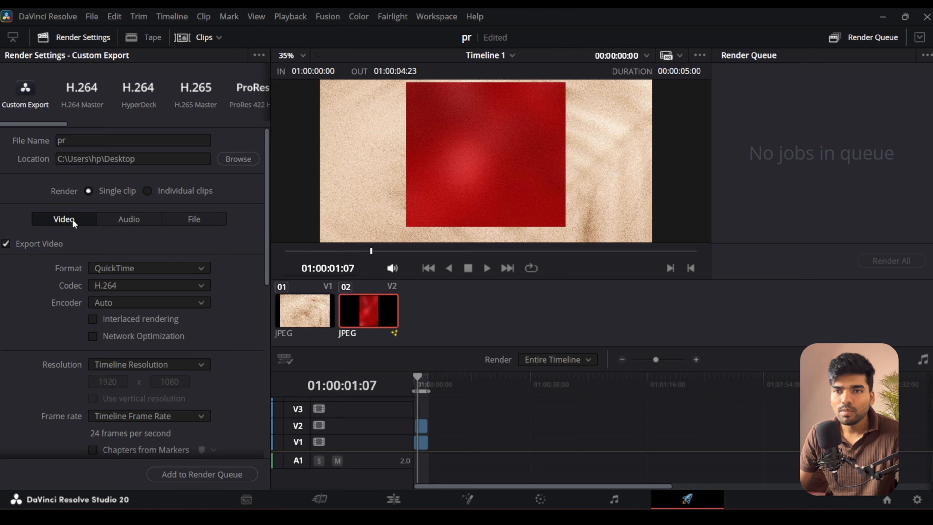
# Step: Set the export format to MP4 with the H.264 codec, and check the available encoders while keeping Auto
pyautogui.click(135, 270)
pyautogui.click(126, 349)
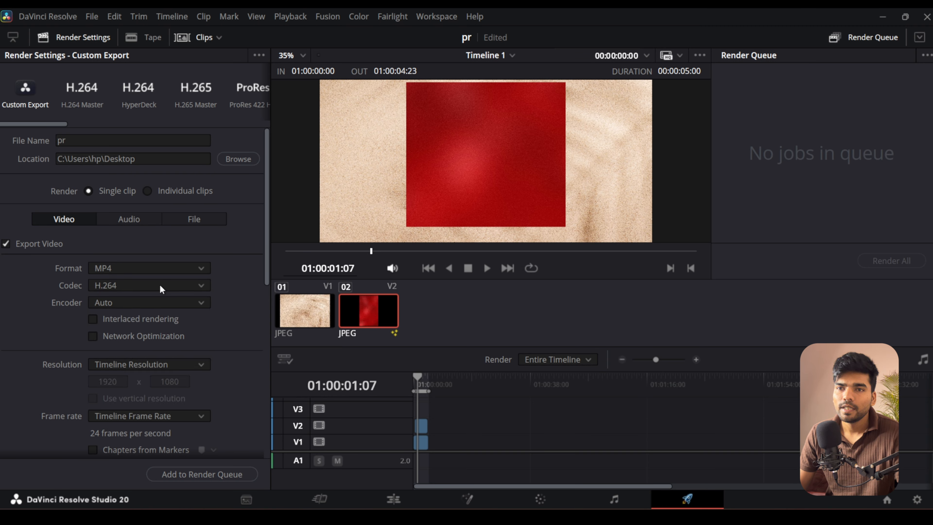
pyautogui.click(160, 285)
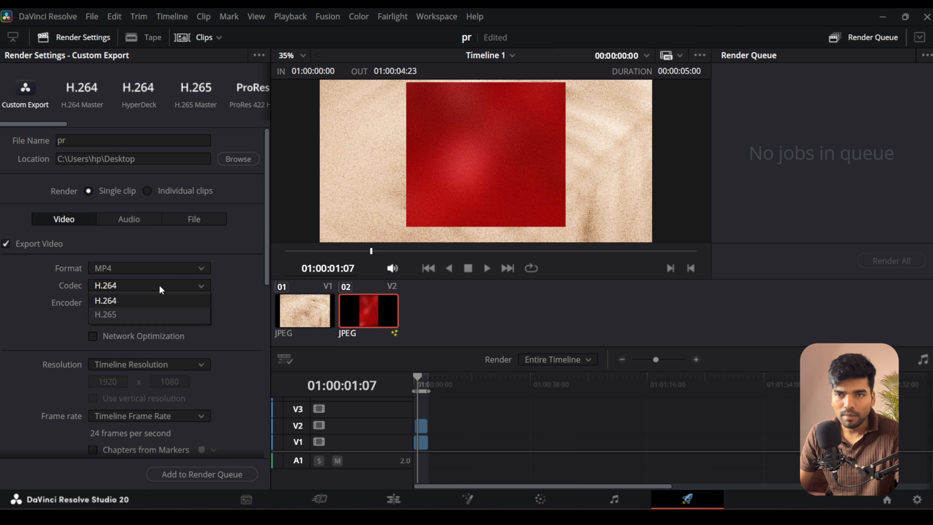
pyautogui.click(139, 304)
pyautogui.click(139, 301)
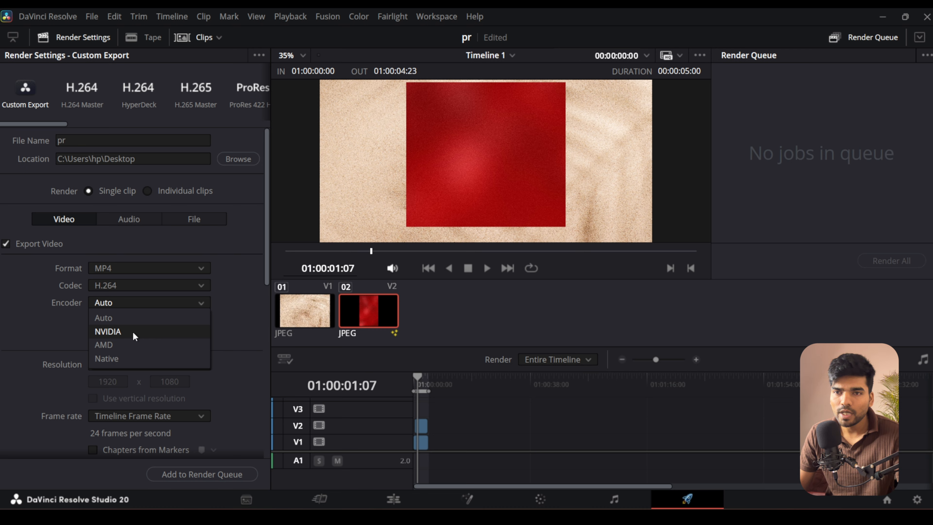
pyautogui.click(142, 303)
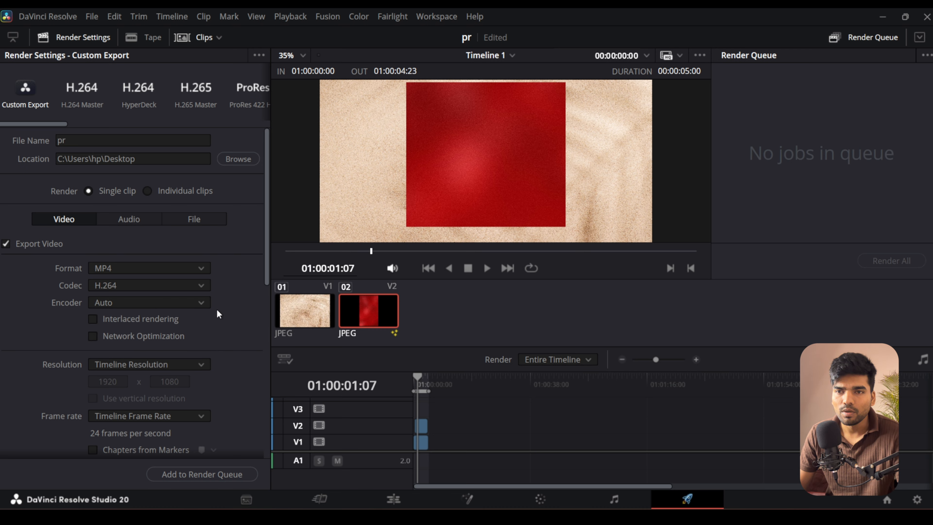
# Step: Set the export resolution to 1920 x 1080 HD after trying 3840 x 2160 Ultra HD, and set the frame rate to 30 (3:2)
pyautogui.click(177, 361)
pyautogui.scroll(-2, 173, 465)
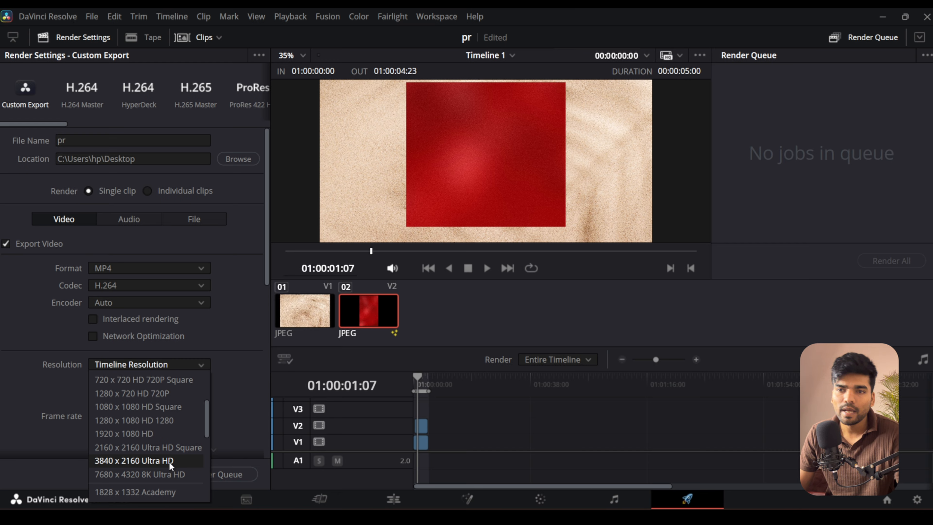
pyautogui.click(168, 461)
pyautogui.click(157, 368)
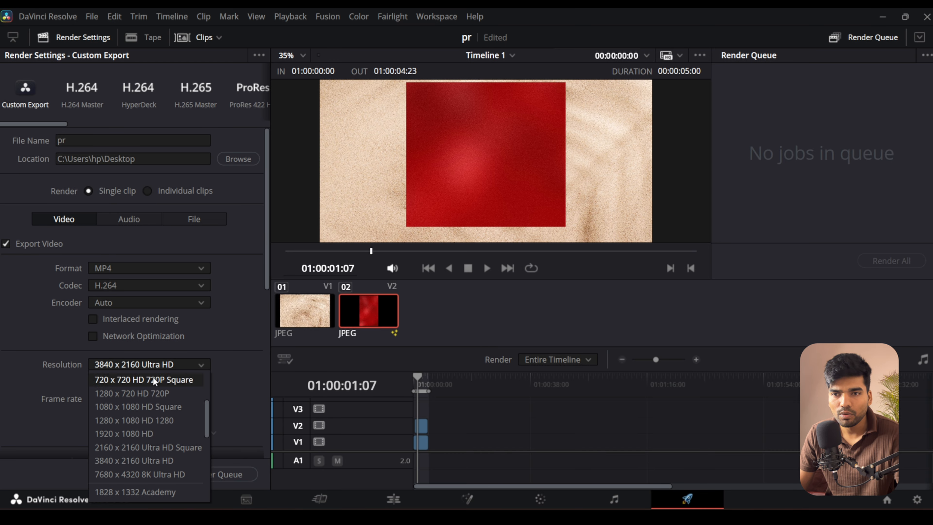
pyautogui.click(158, 438)
pyautogui.click(164, 397)
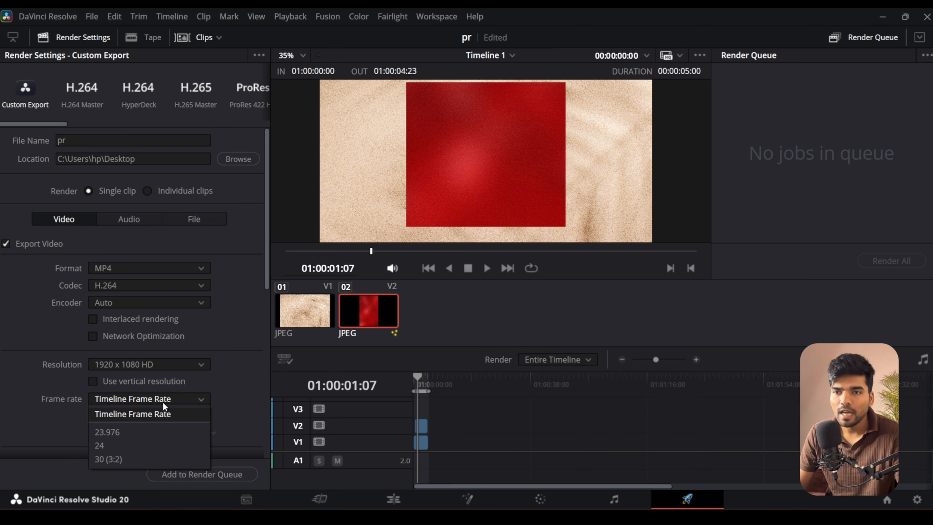
pyautogui.click(133, 459)
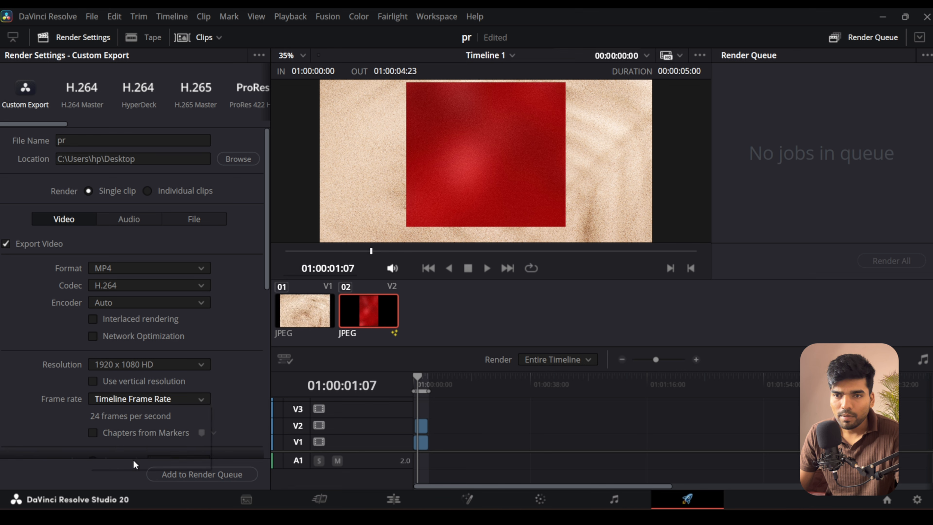
# Step: Enable Export Subtitle in the subtitle settings and set the subtitle format to Burn into video
pyautogui.scroll(-3, 232, 357)
pyautogui.scroll(-6, 176, 294)
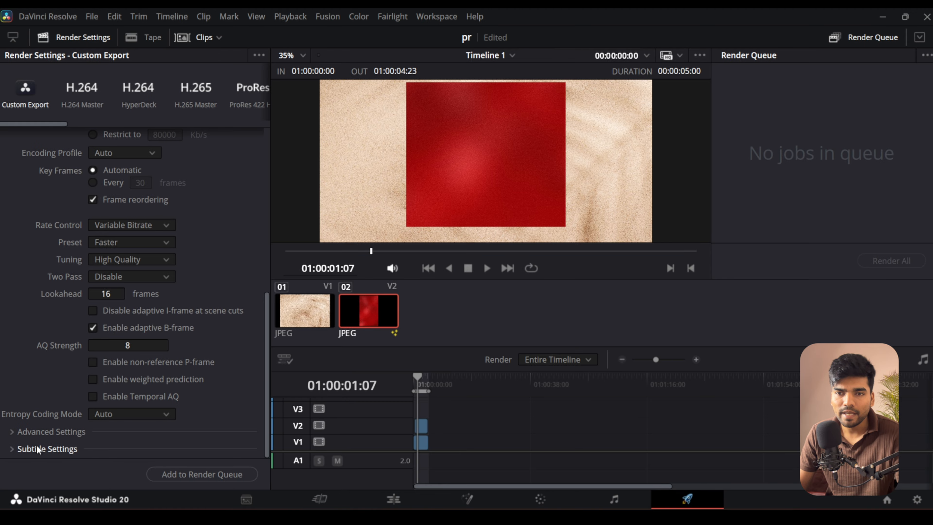
pyautogui.click(35, 448)
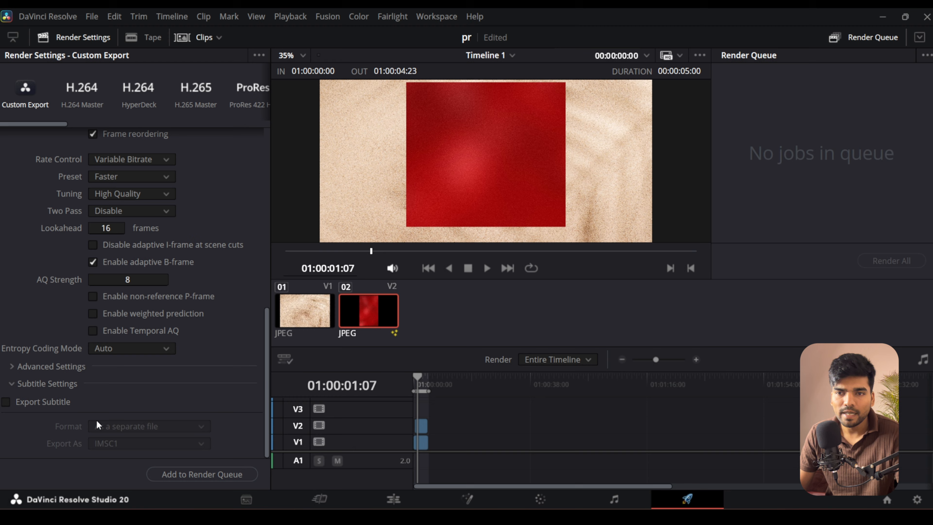
pyautogui.click(22, 402)
pyautogui.click(118, 423)
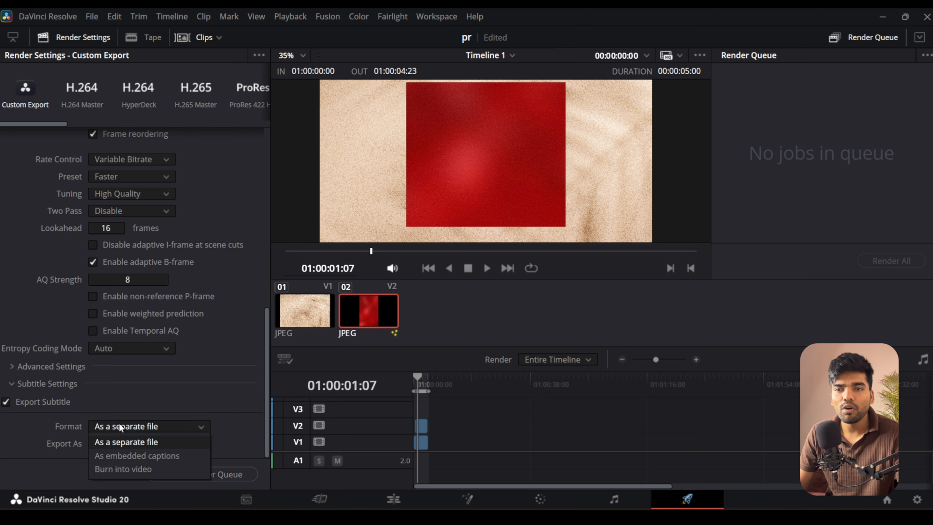
pyautogui.click(126, 470)
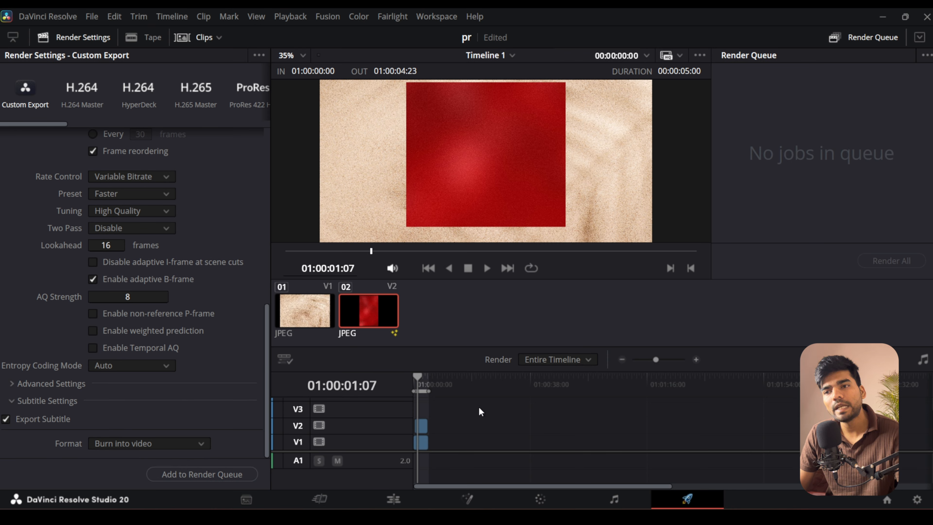
# Step: Add the pr export to the render queue and start rendering all queued jobs
pyautogui.scroll(10, 215, 265)
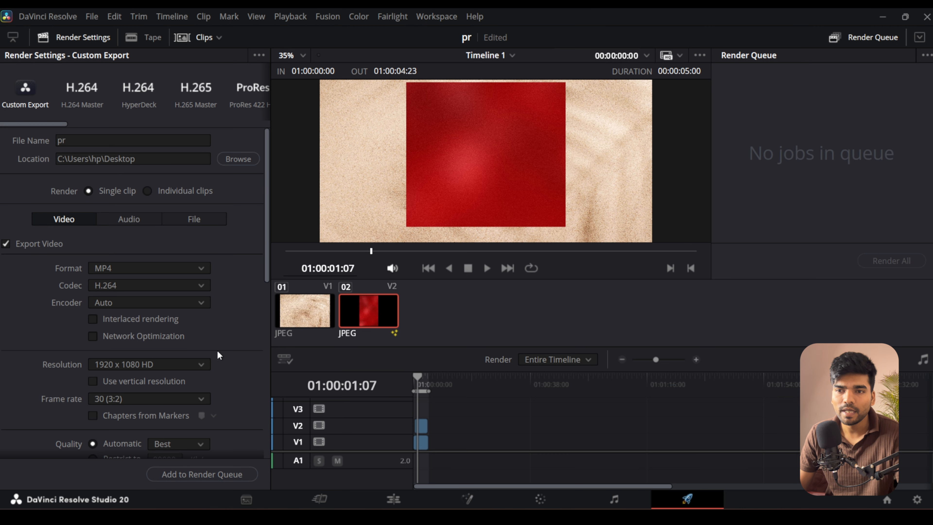
pyautogui.click(202, 473)
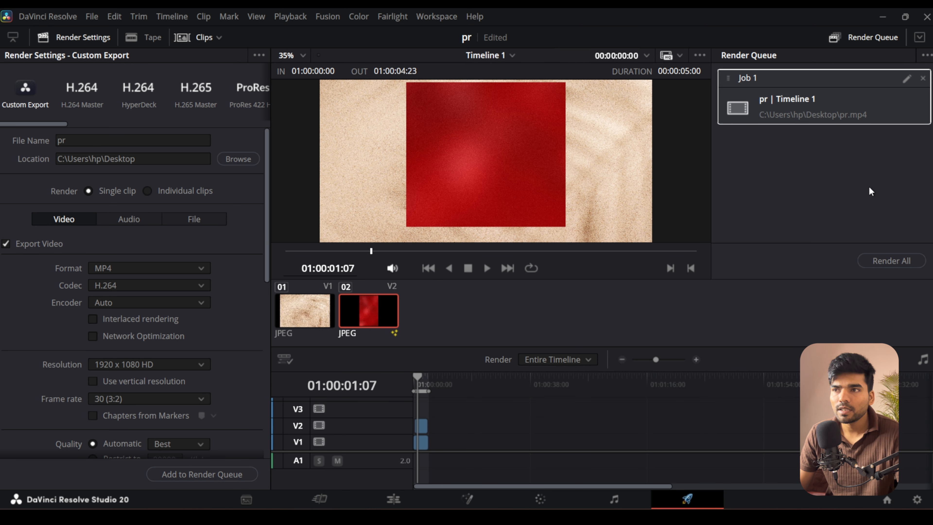
pyautogui.click(887, 261)
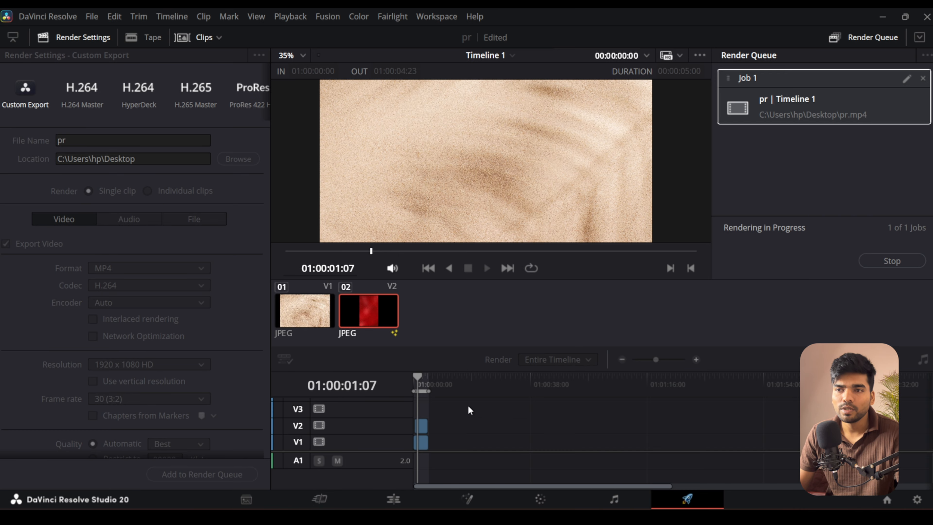